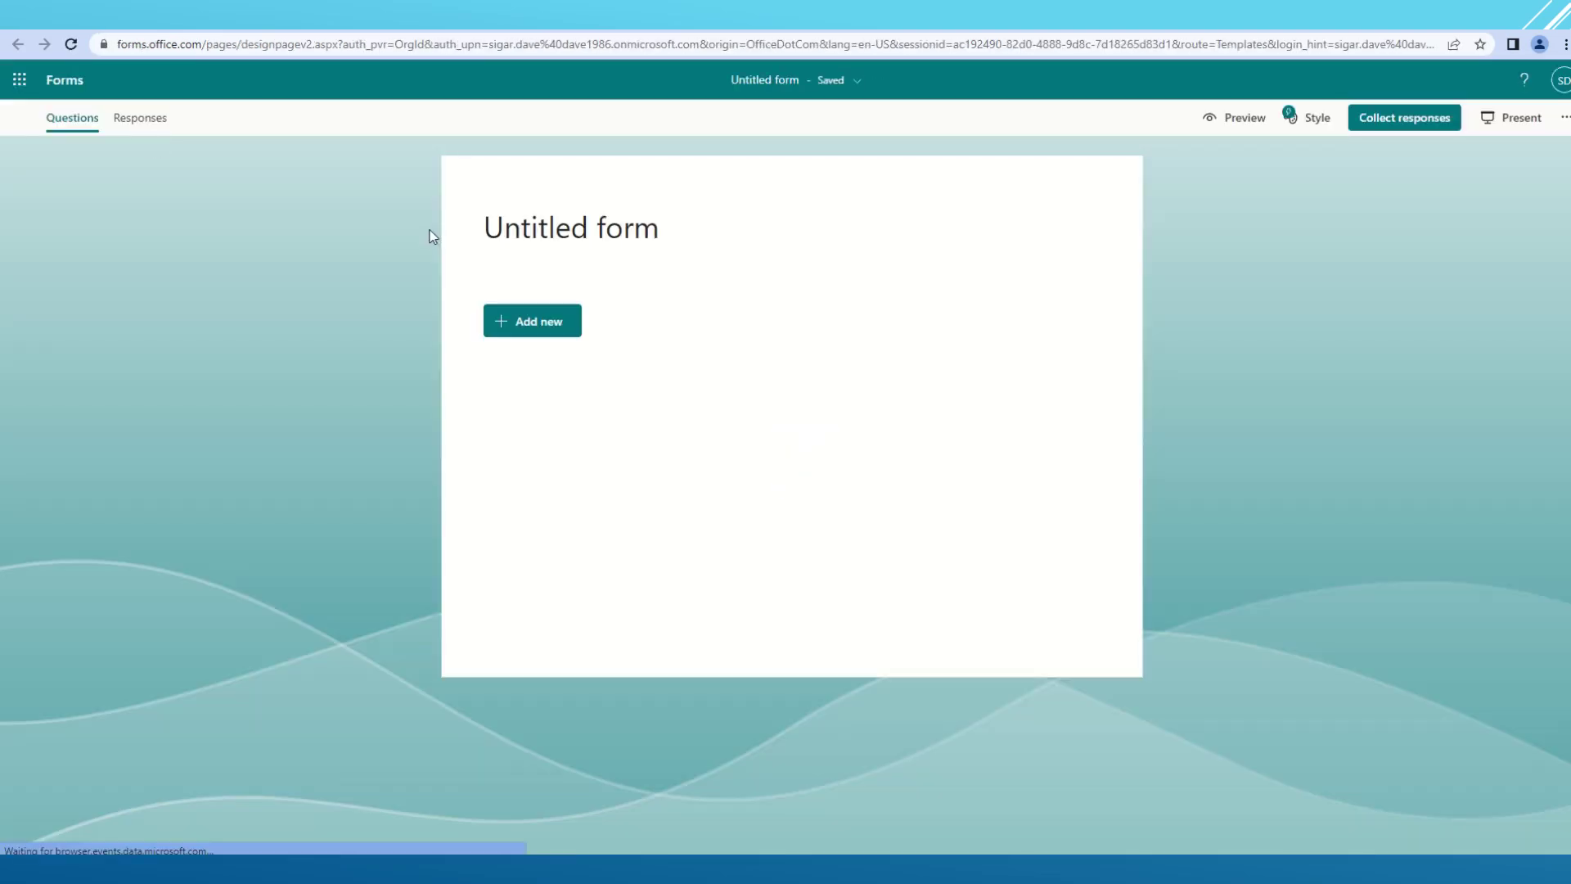
# - Title the form 'SharePoint Training Registration' and describe it as 'Registration form for the Online SharePoint Training.'
pyautogui.click(513, 234)
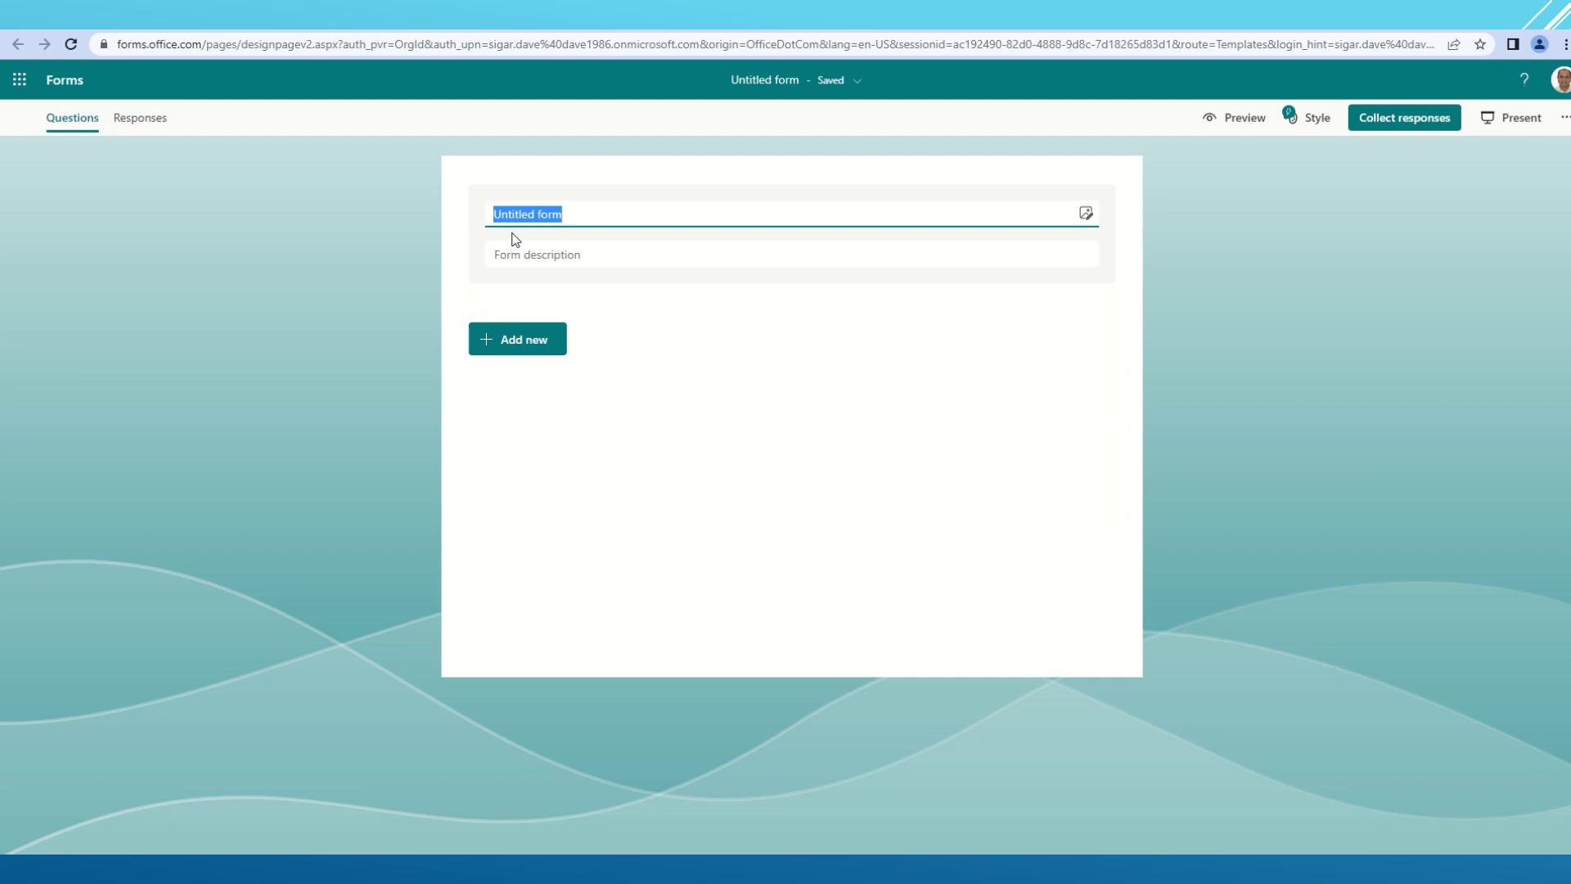
pyautogui.write('SharePoint')
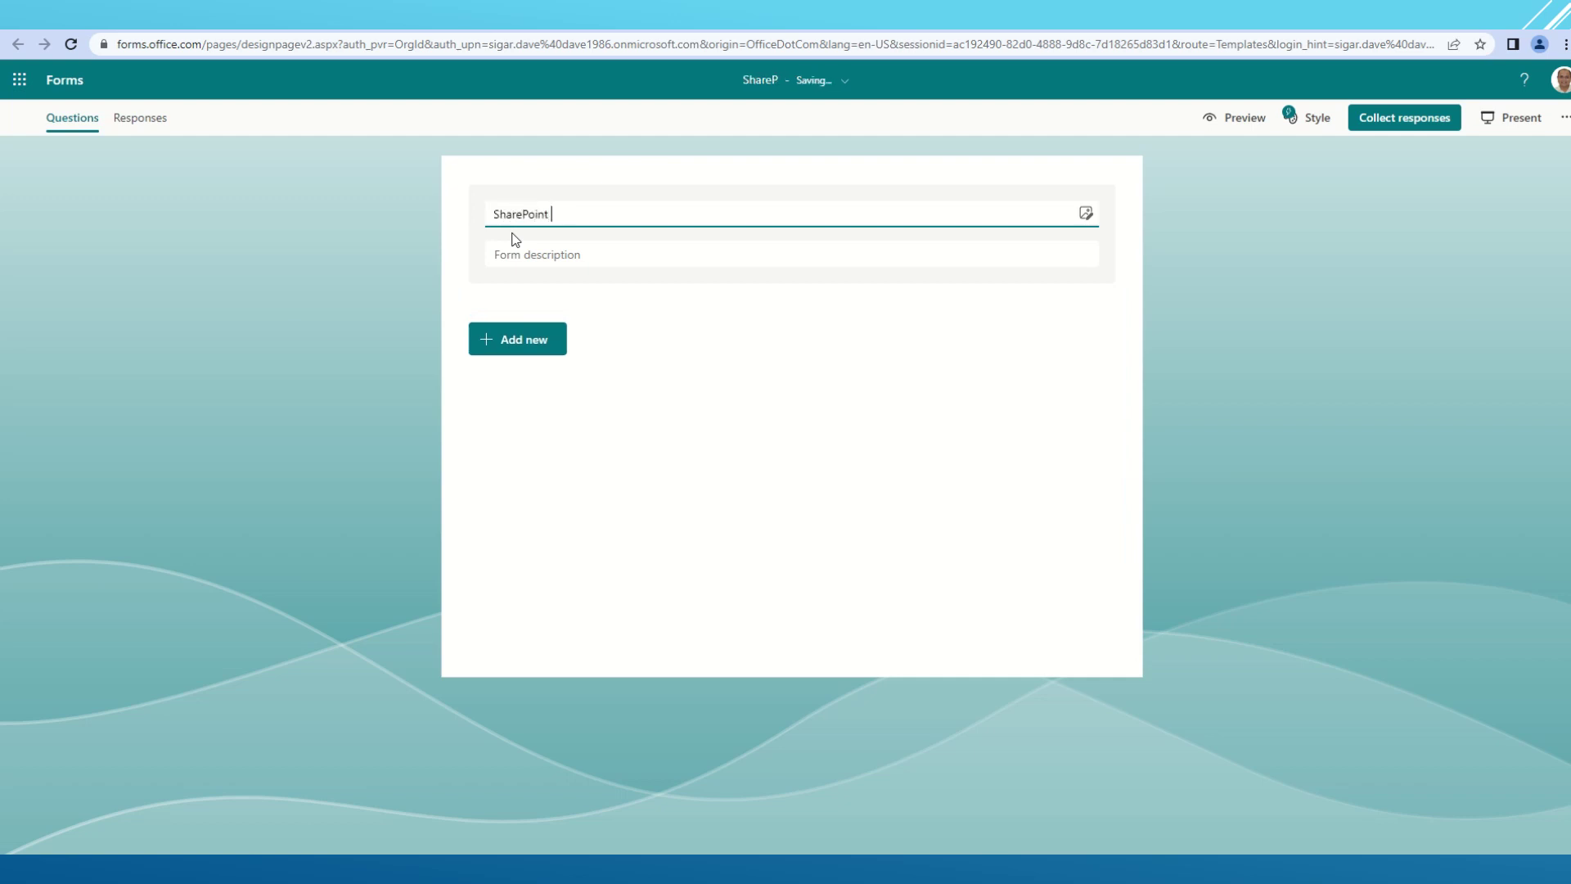
pyautogui.write(' Training')
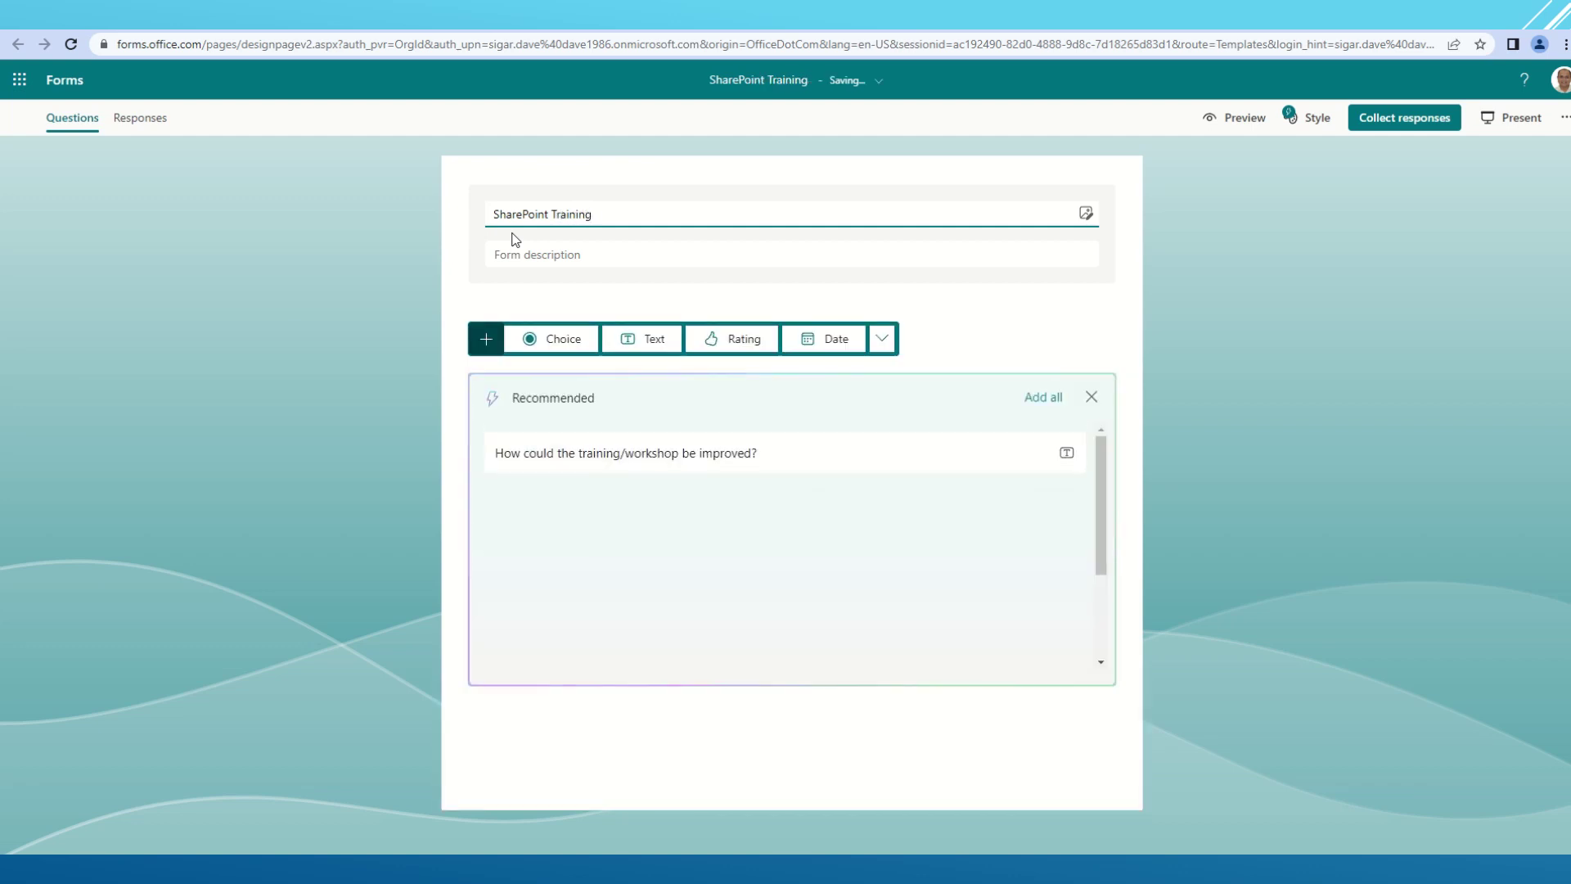
pyautogui.write(' Registration')
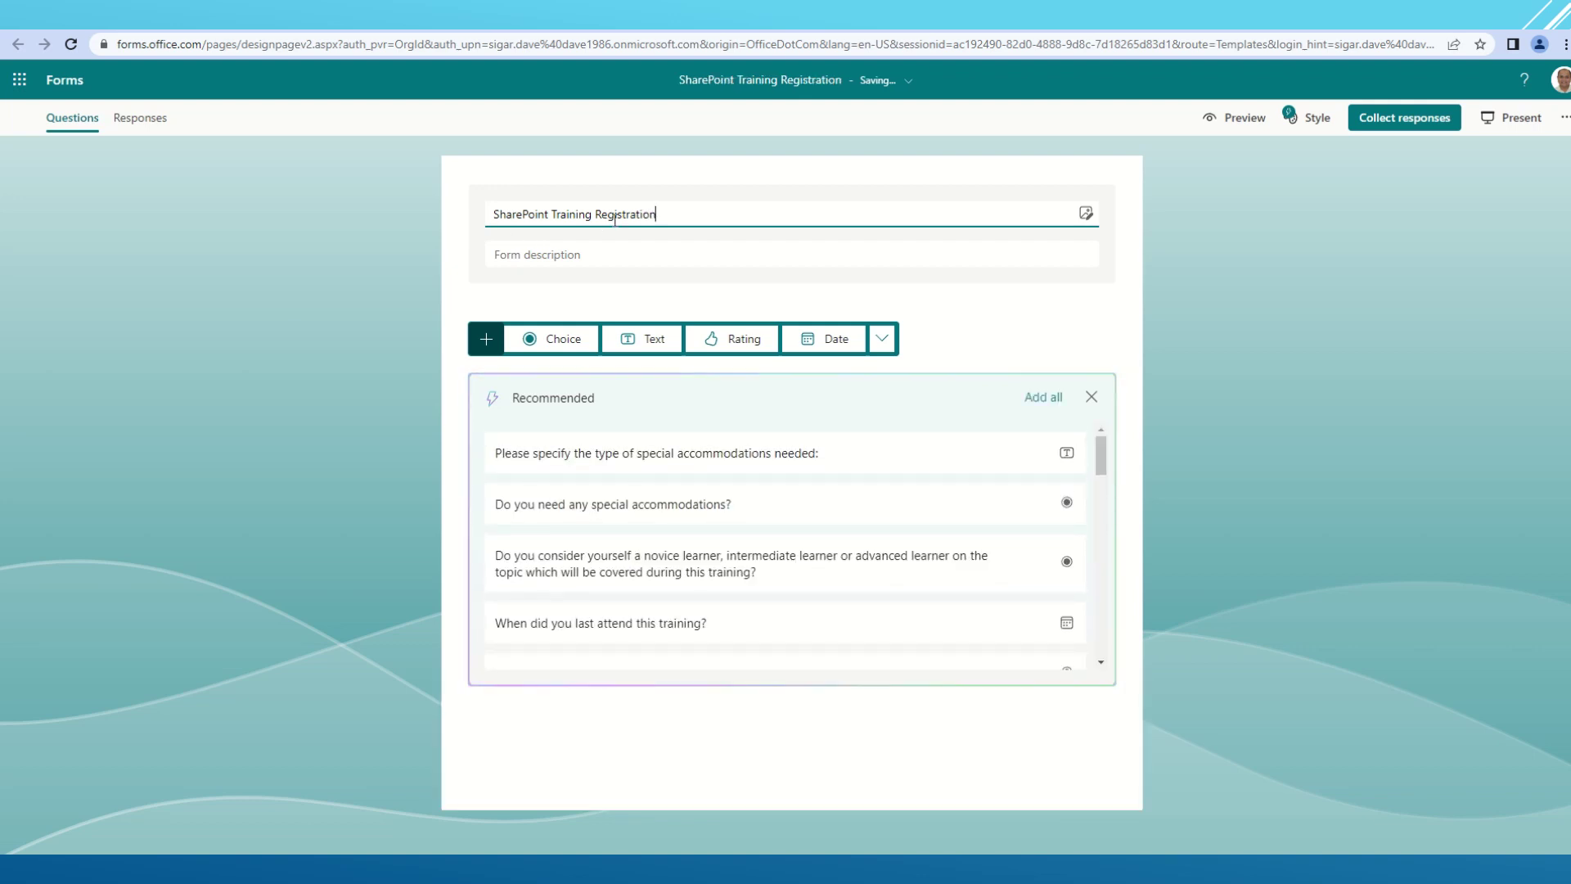
pyautogui.tripleClick(615, 220)
pyautogui.click(548, 259)
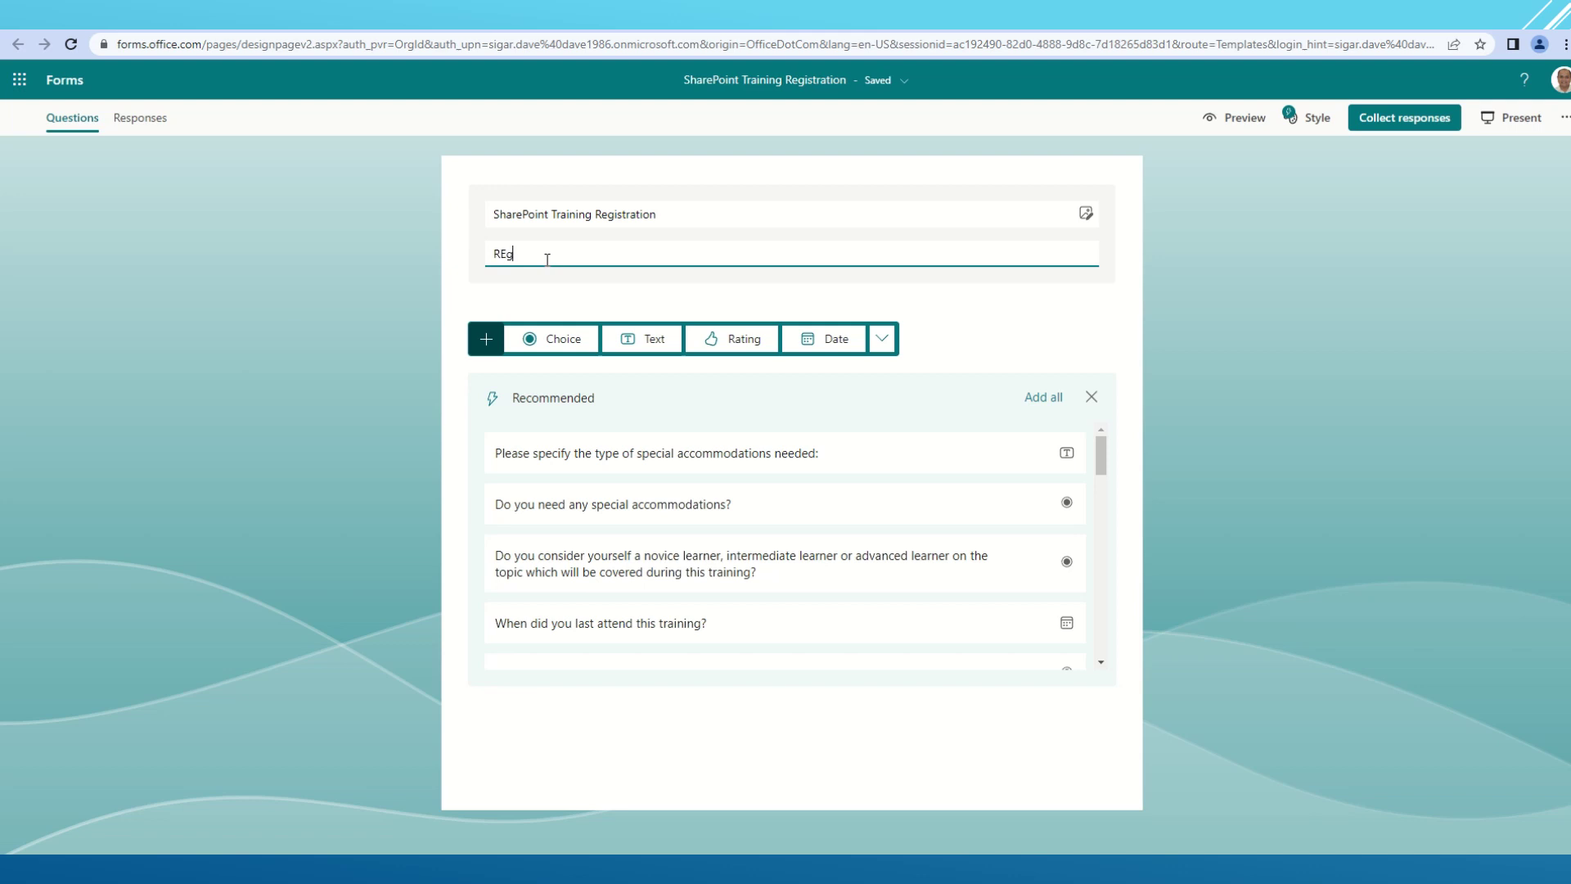
pyautogui.write('REgistration form for')
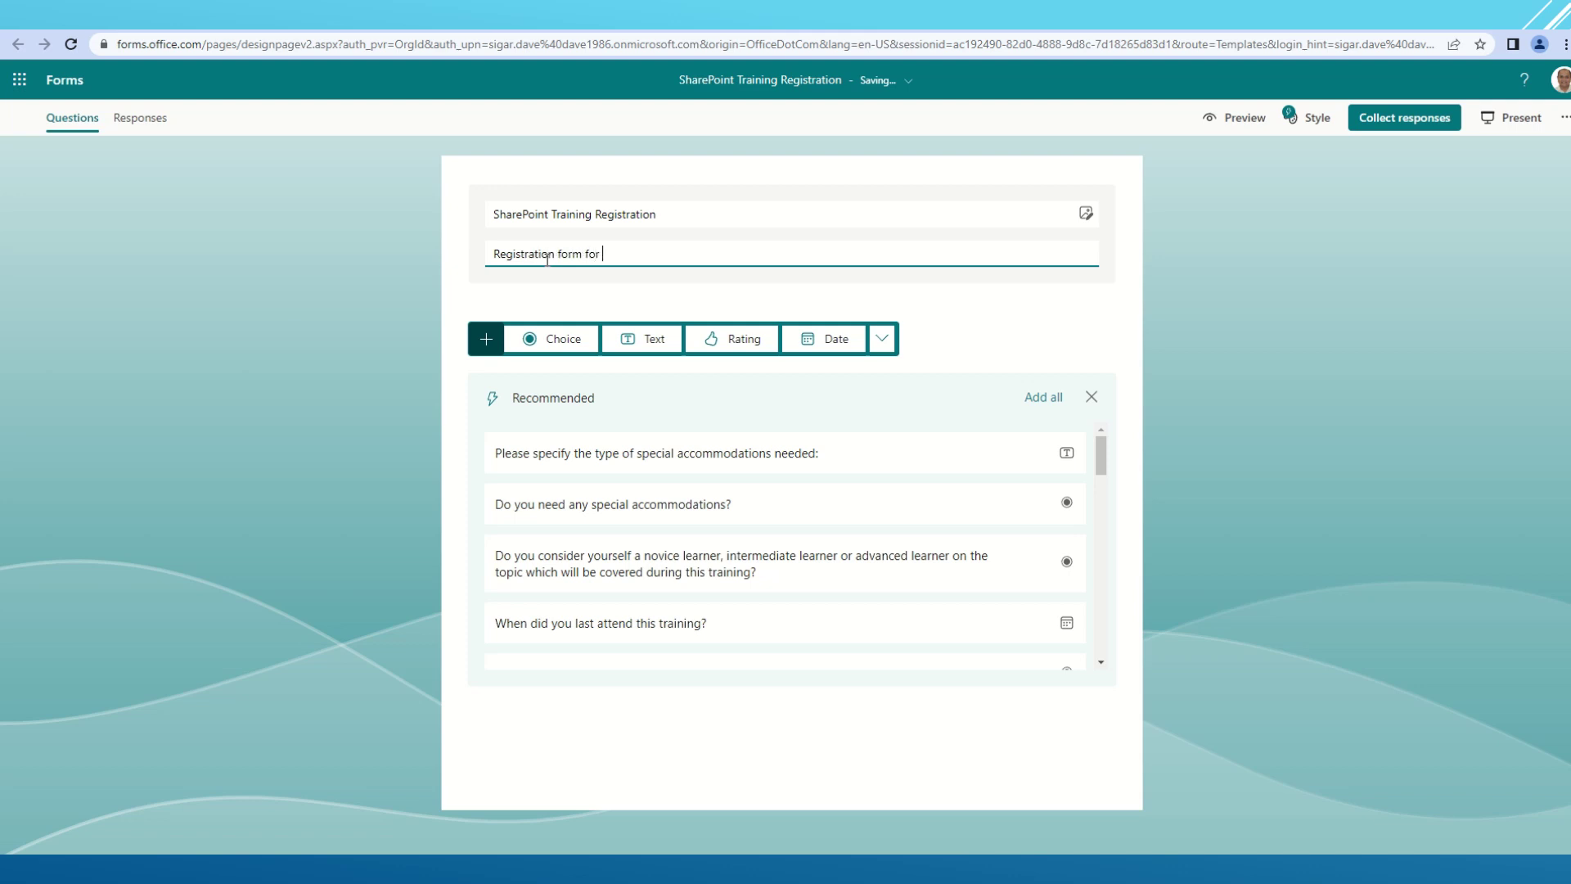
pyautogui.write('ine SharePoint Training.')
# - Search Bing images for 'SharePoint Training' and insert the SharePoint logo into the form header
pyautogui.click(1092, 216)
pyautogui.click(1213, 243)
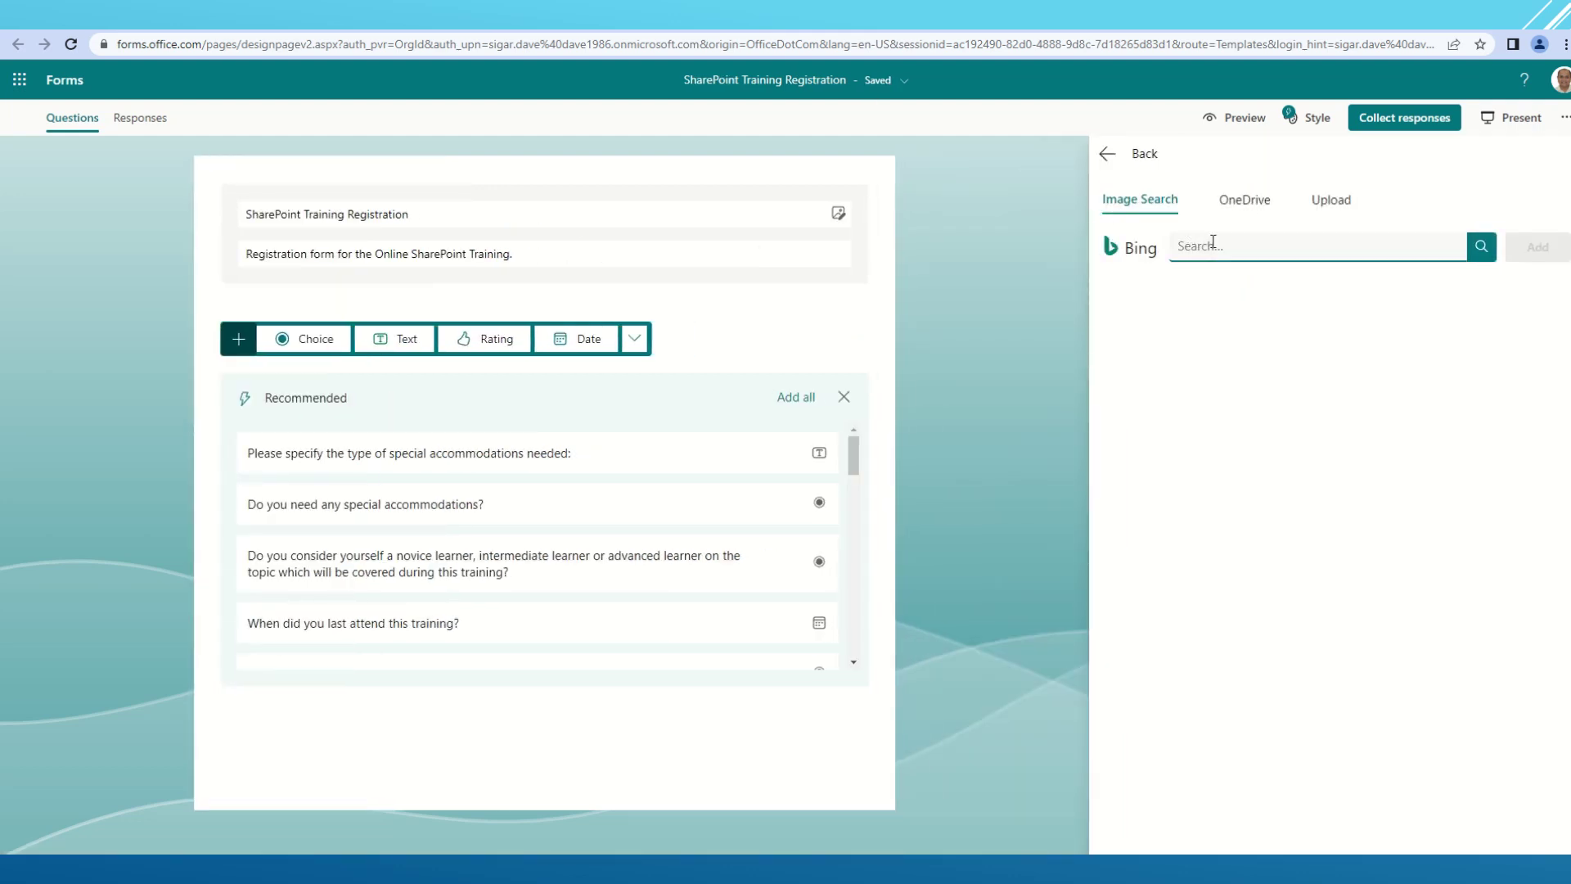
pyautogui.write('SharePoint Training')
pyautogui.click(1480, 247)
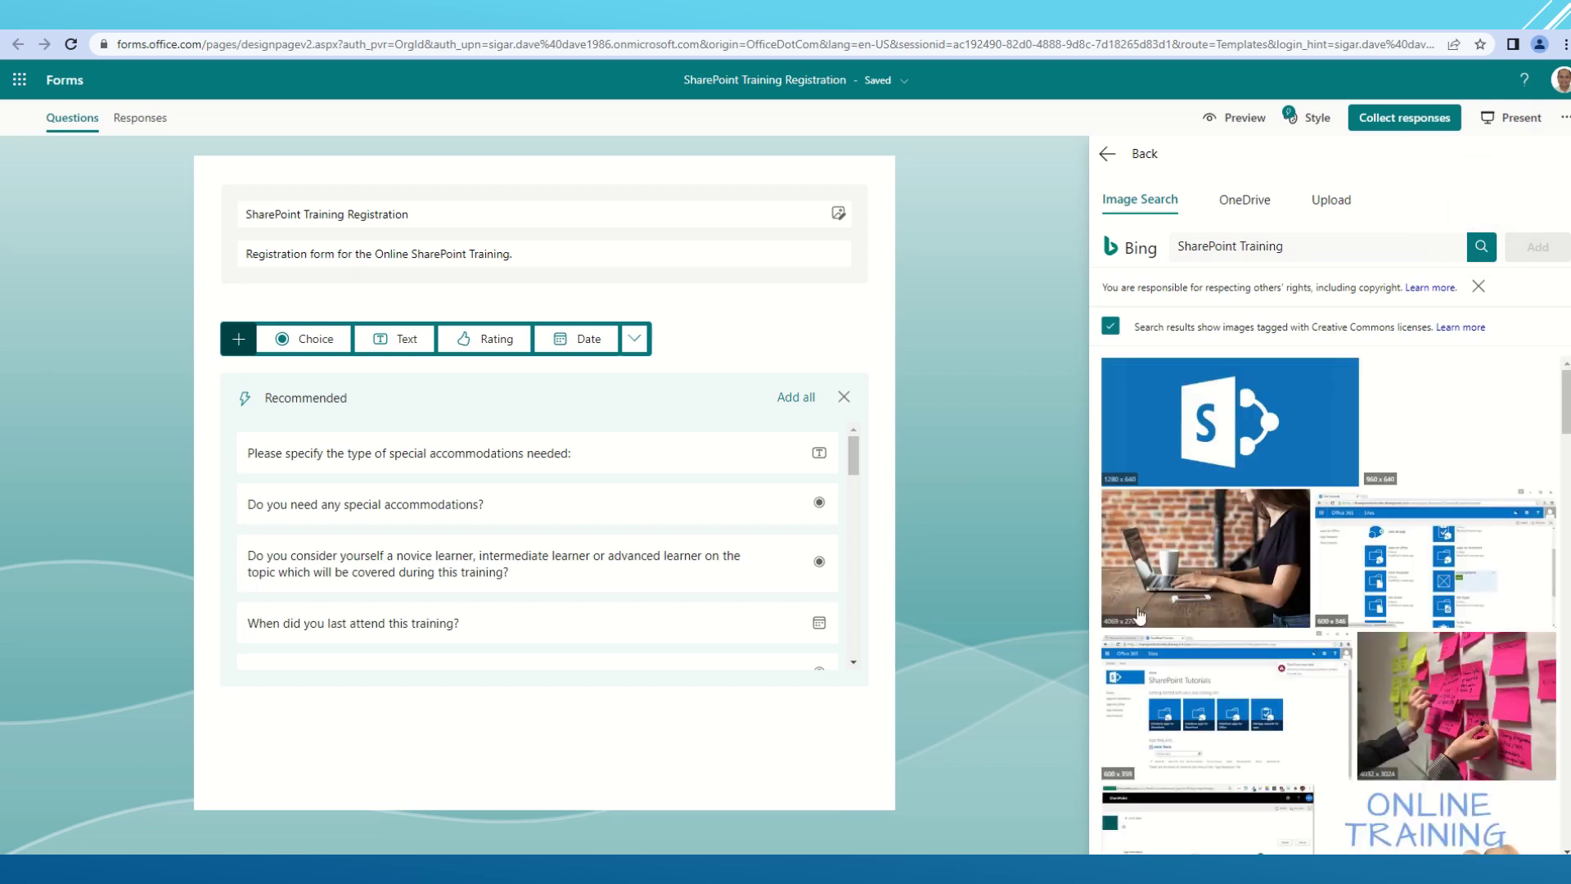
pyautogui.scroll(-1, 1227, 581)
pyautogui.scroll(-2, 1264, 676)
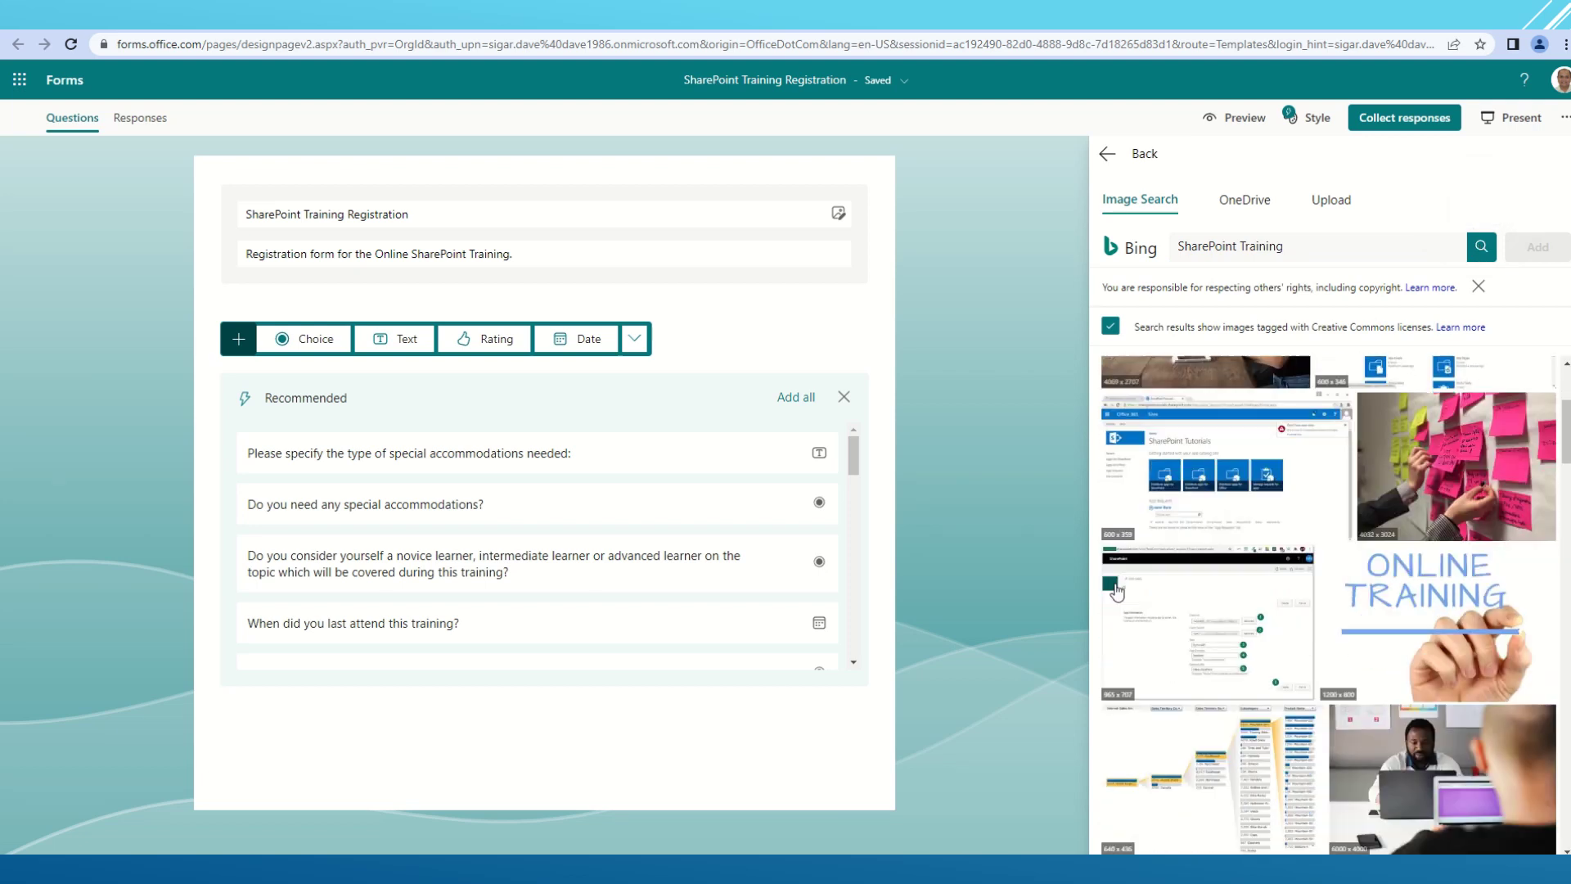
pyautogui.scroll(-2, 1473, 595)
pyautogui.scroll(-2, 1479, 595)
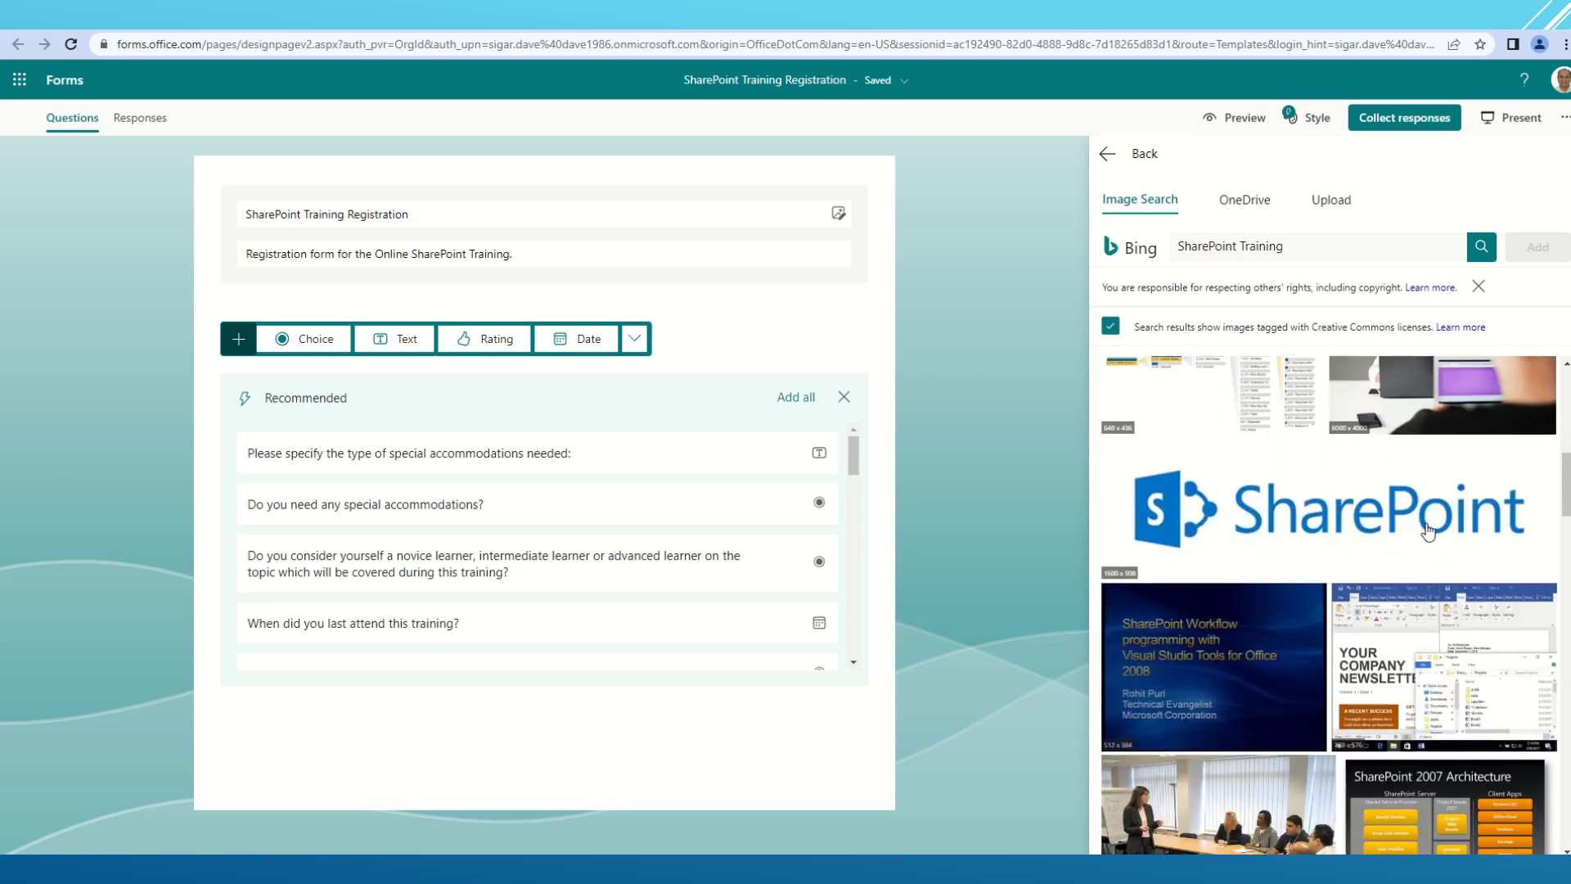
pyautogui.click(1428, 532)
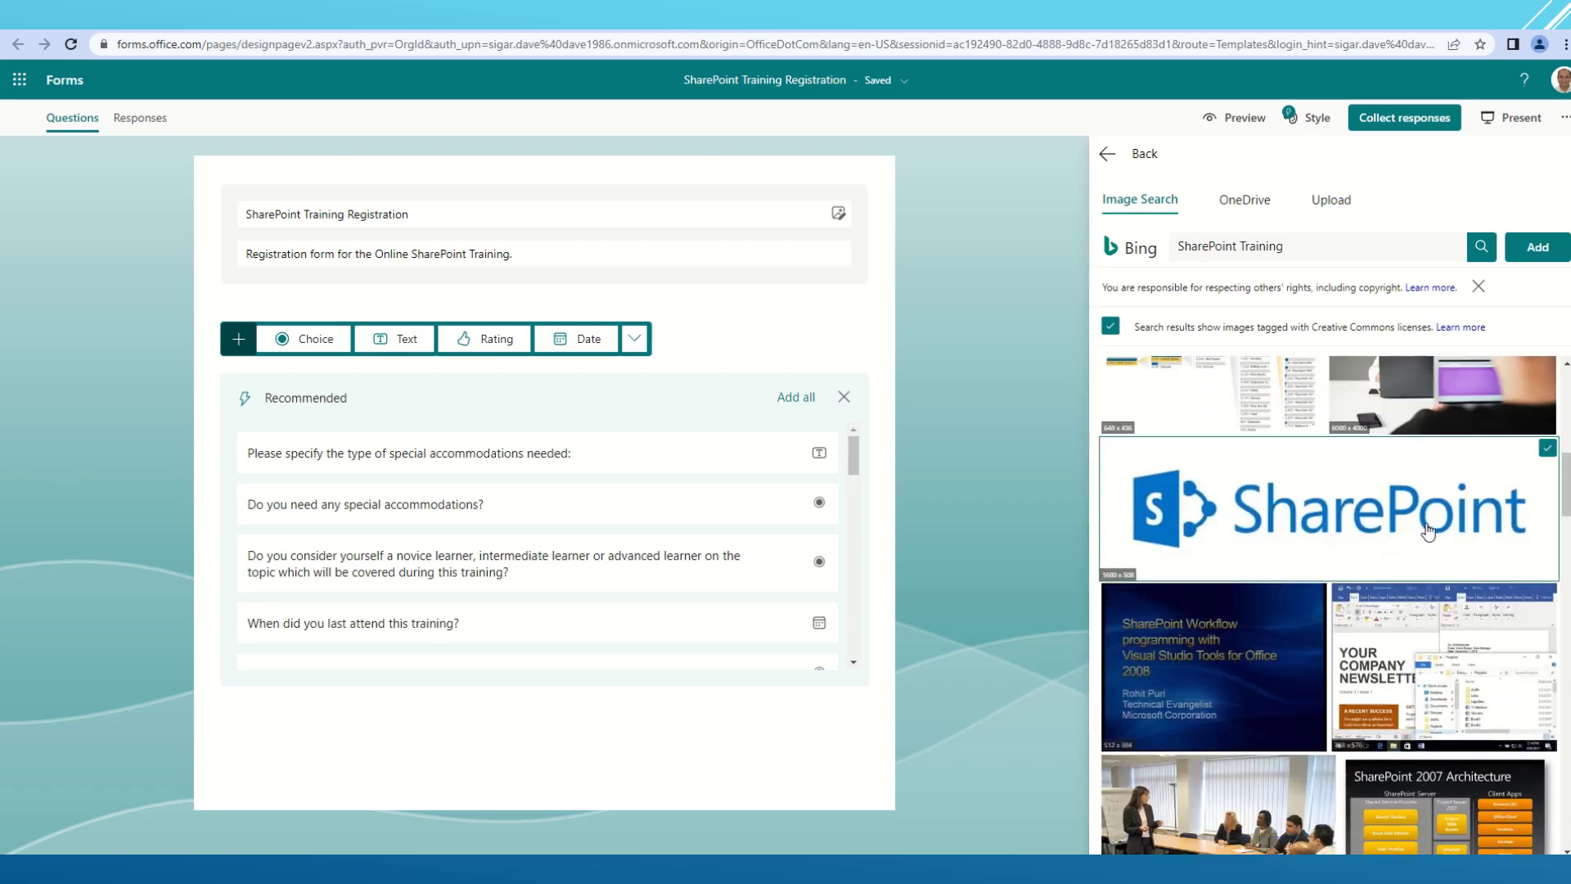
pyautogui.click(1544, 247)
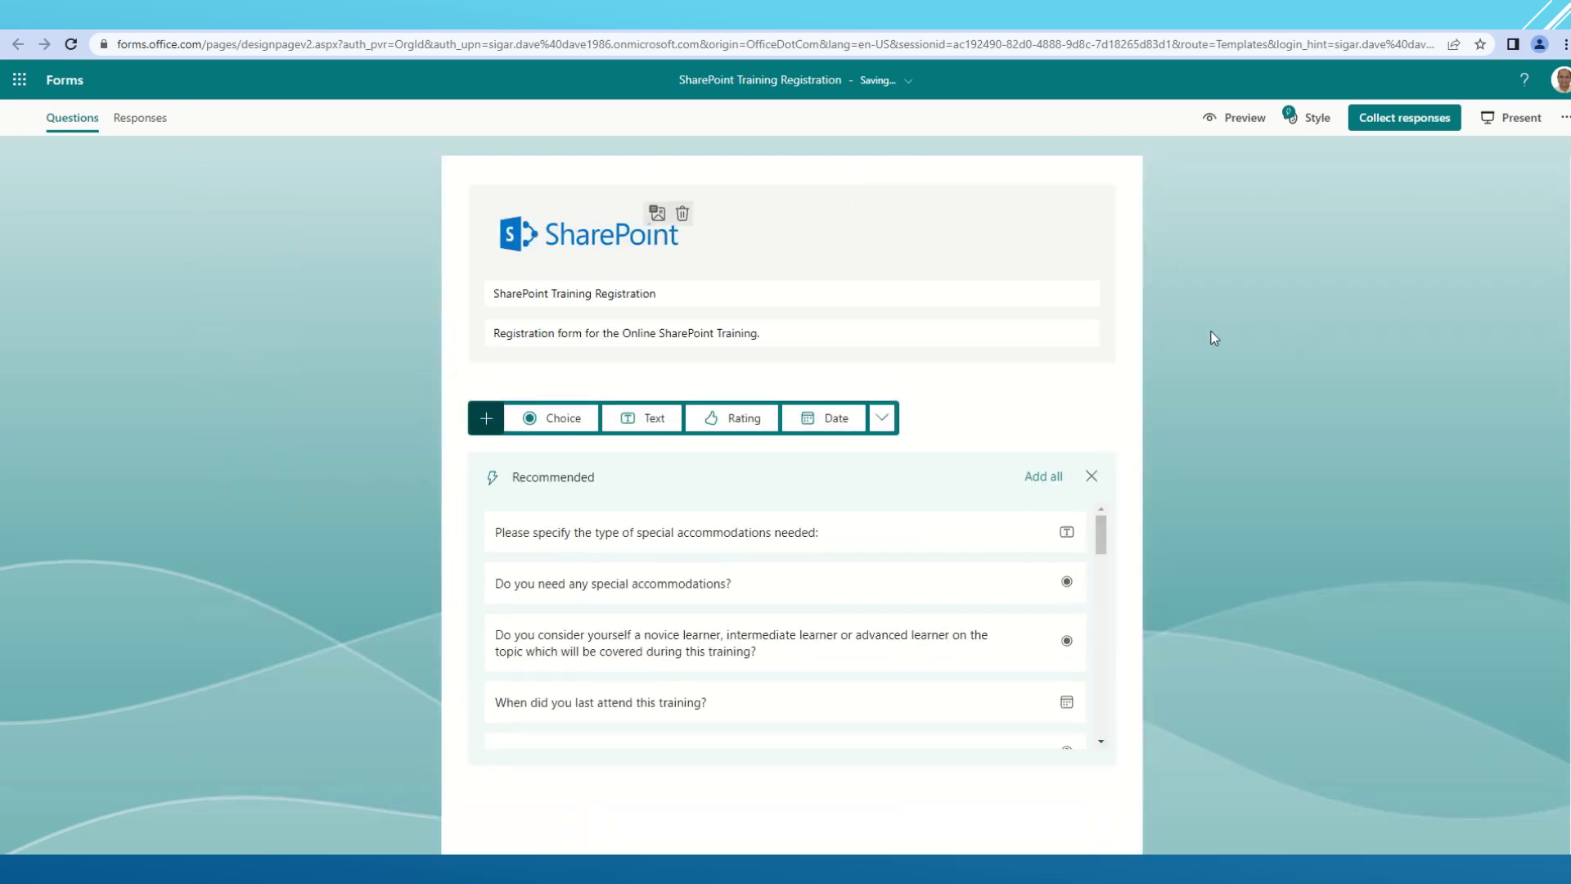
# - Set the header logo's alternative text to 'SharePoint Training'
pyautogui.click(658, 215)
pyautogui.write('S')
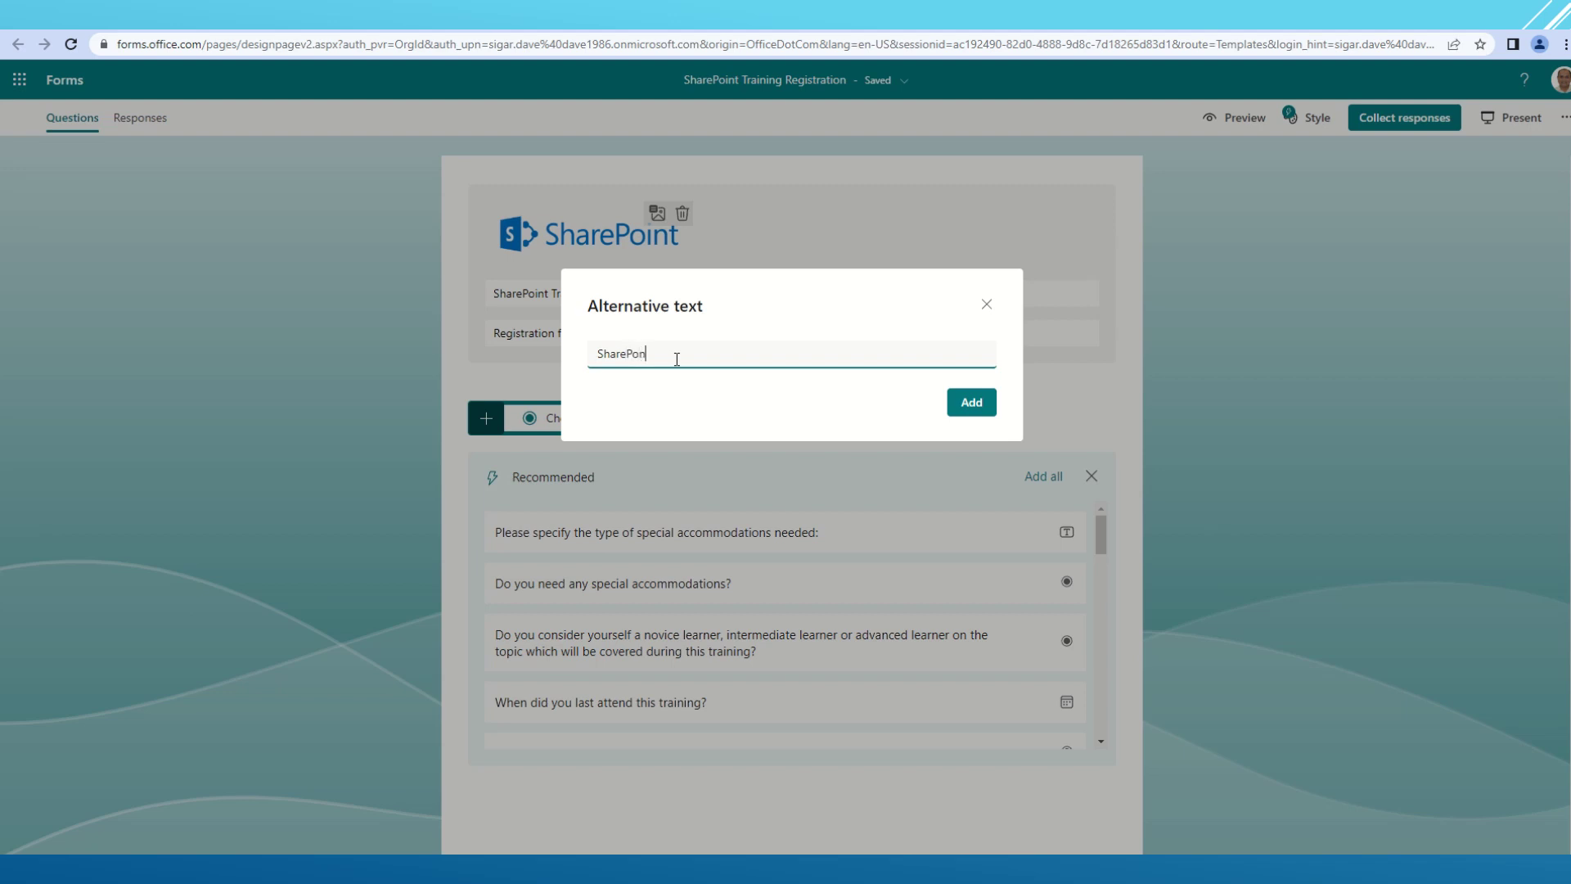
pyautogui.write('harePoiny')
pyautogui.click(971, 403)
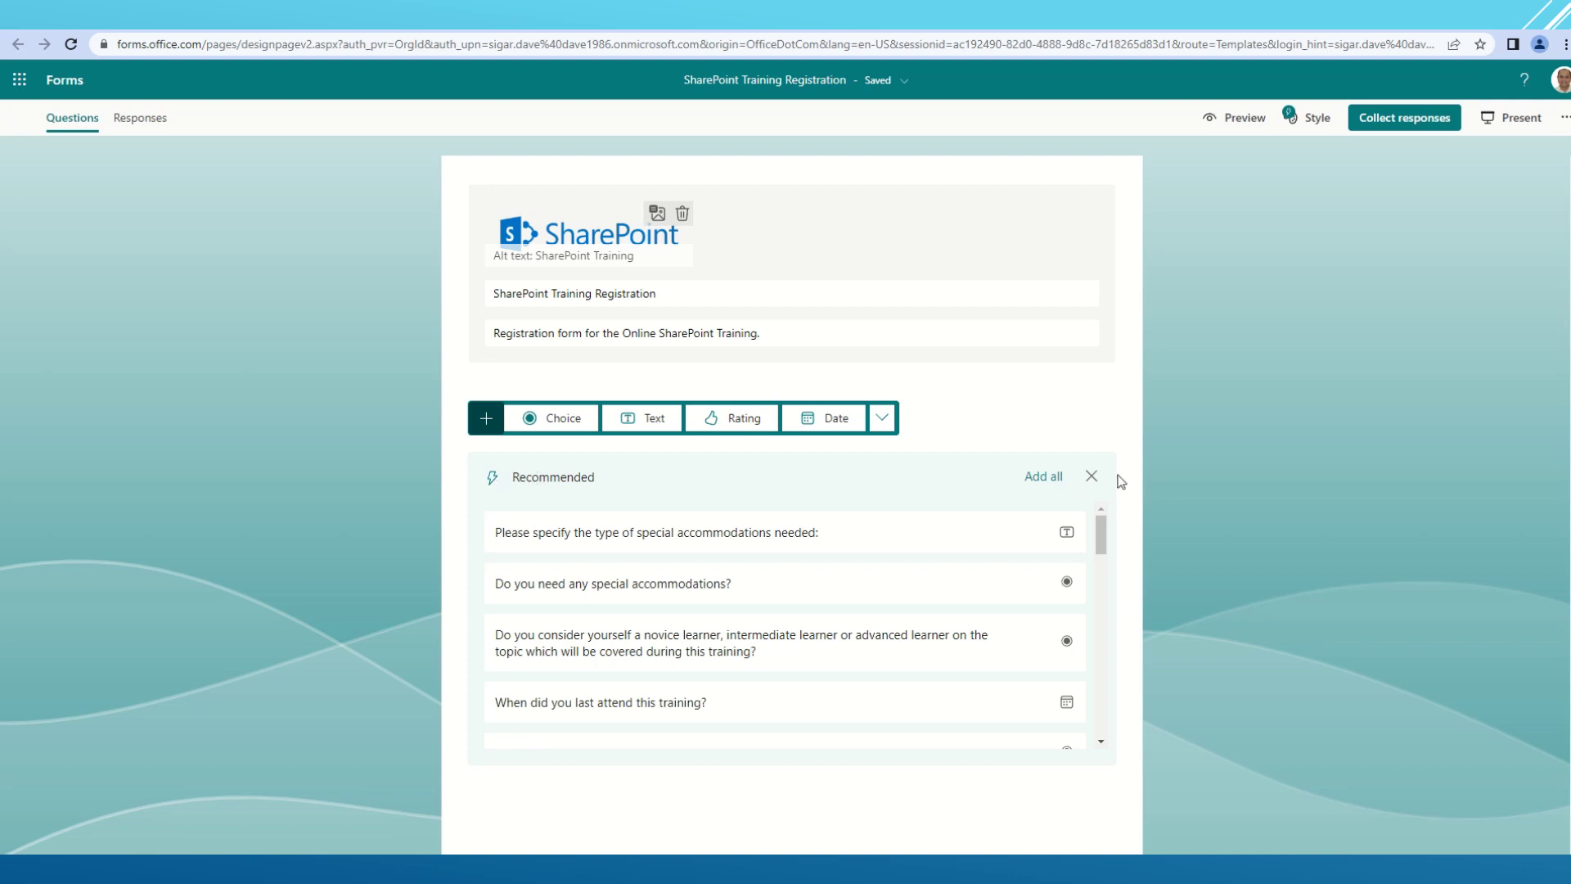
# - Add the two special-accommodations recommended questions, then all remaining suggestions, making 27 questions
pyautogui.scroll(-1, 1156, 418)
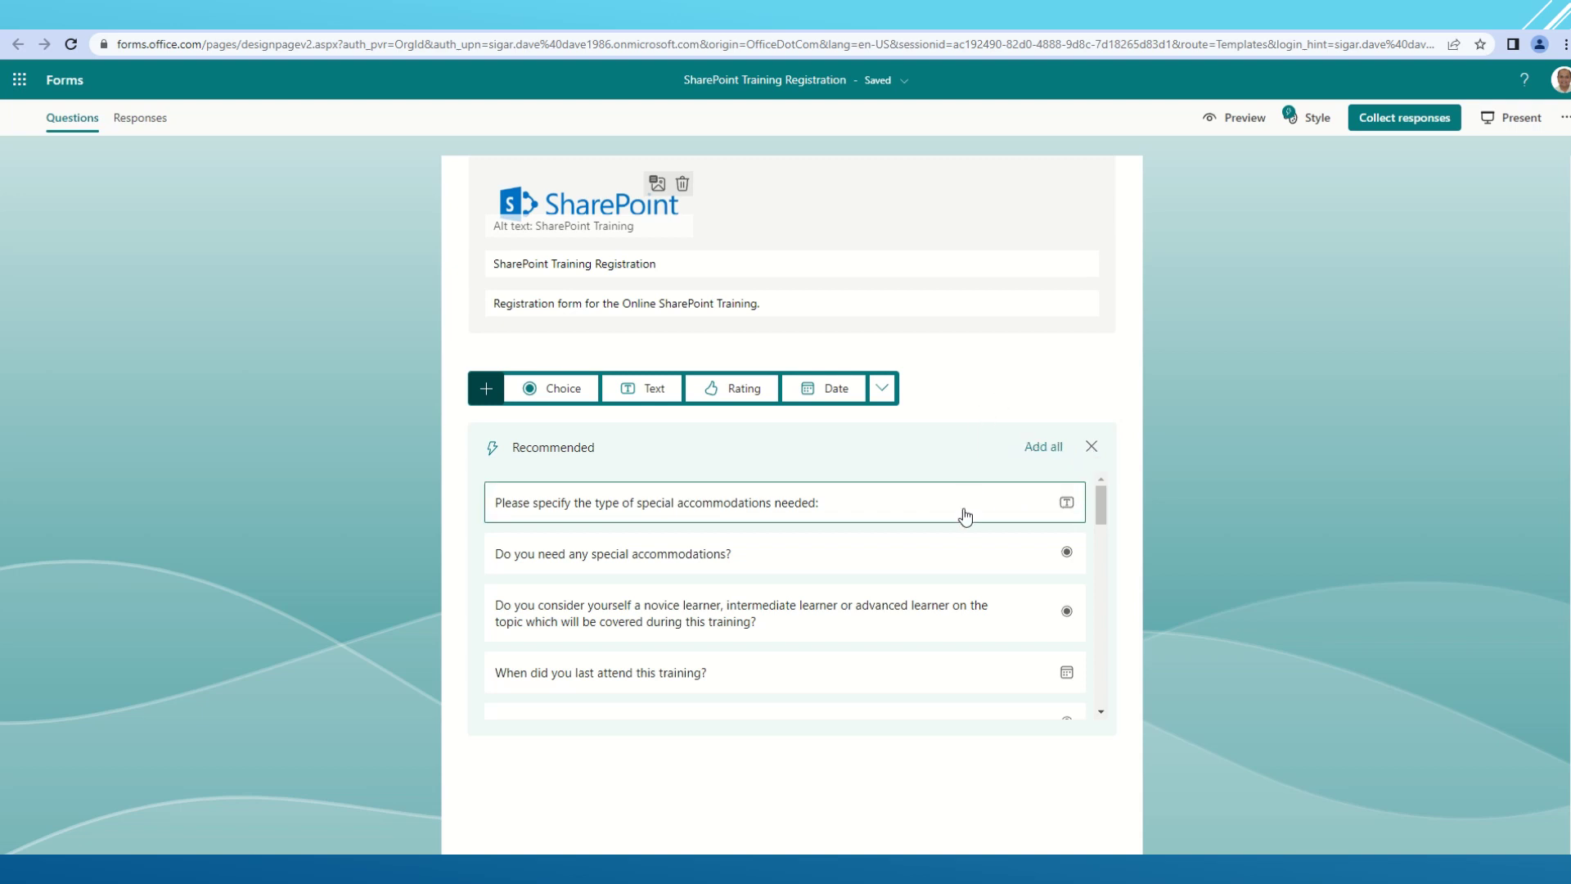
pyautogui.click(970, 513)
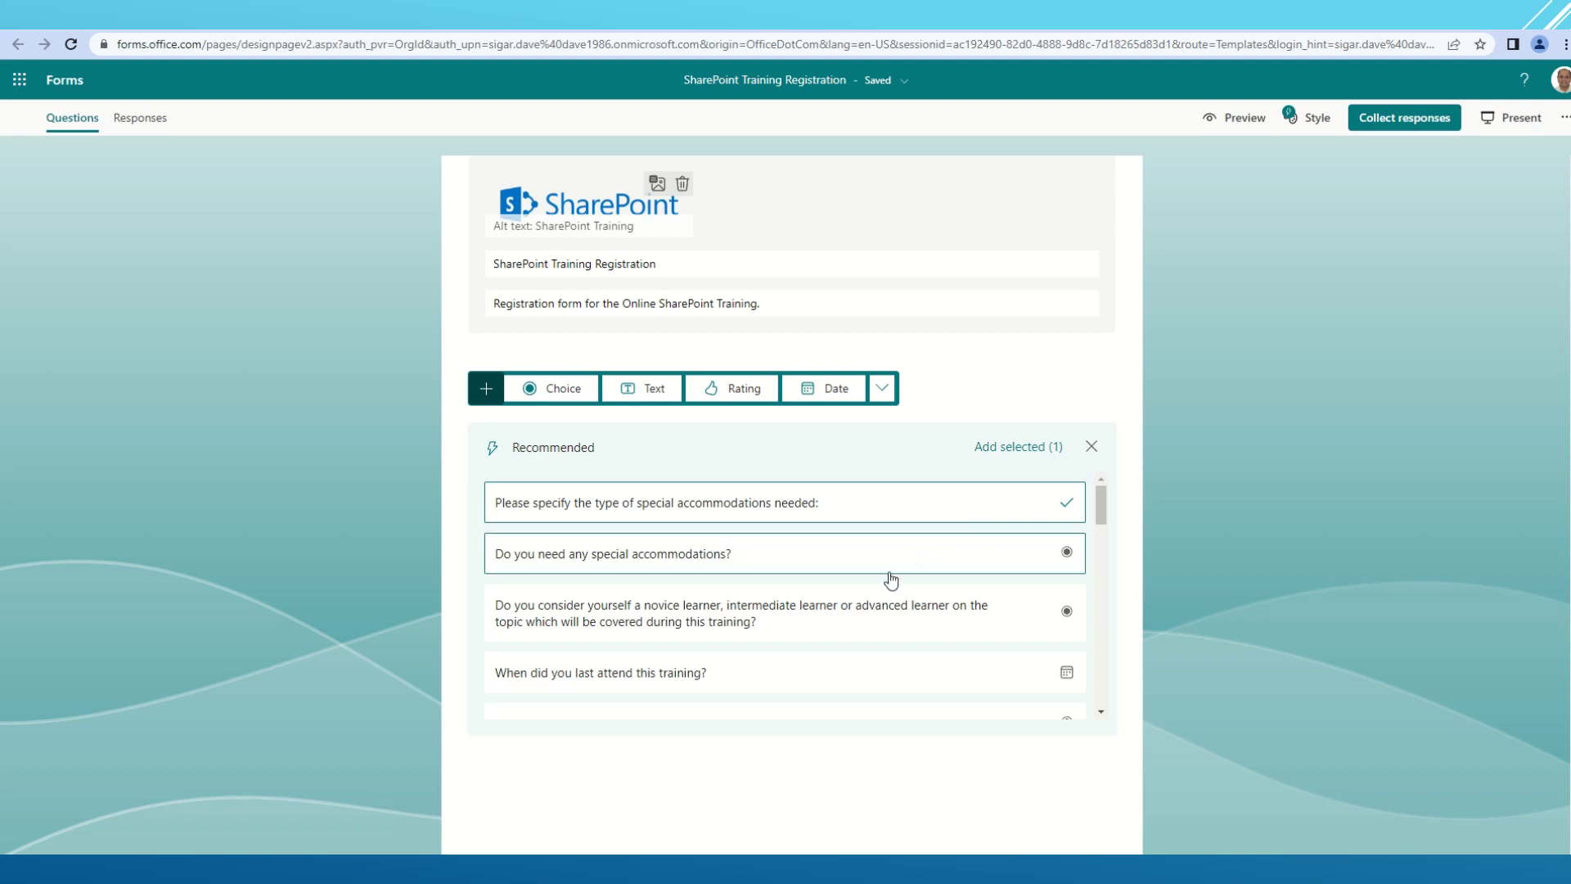
pyautogui.scroll(-1, 891, 580)
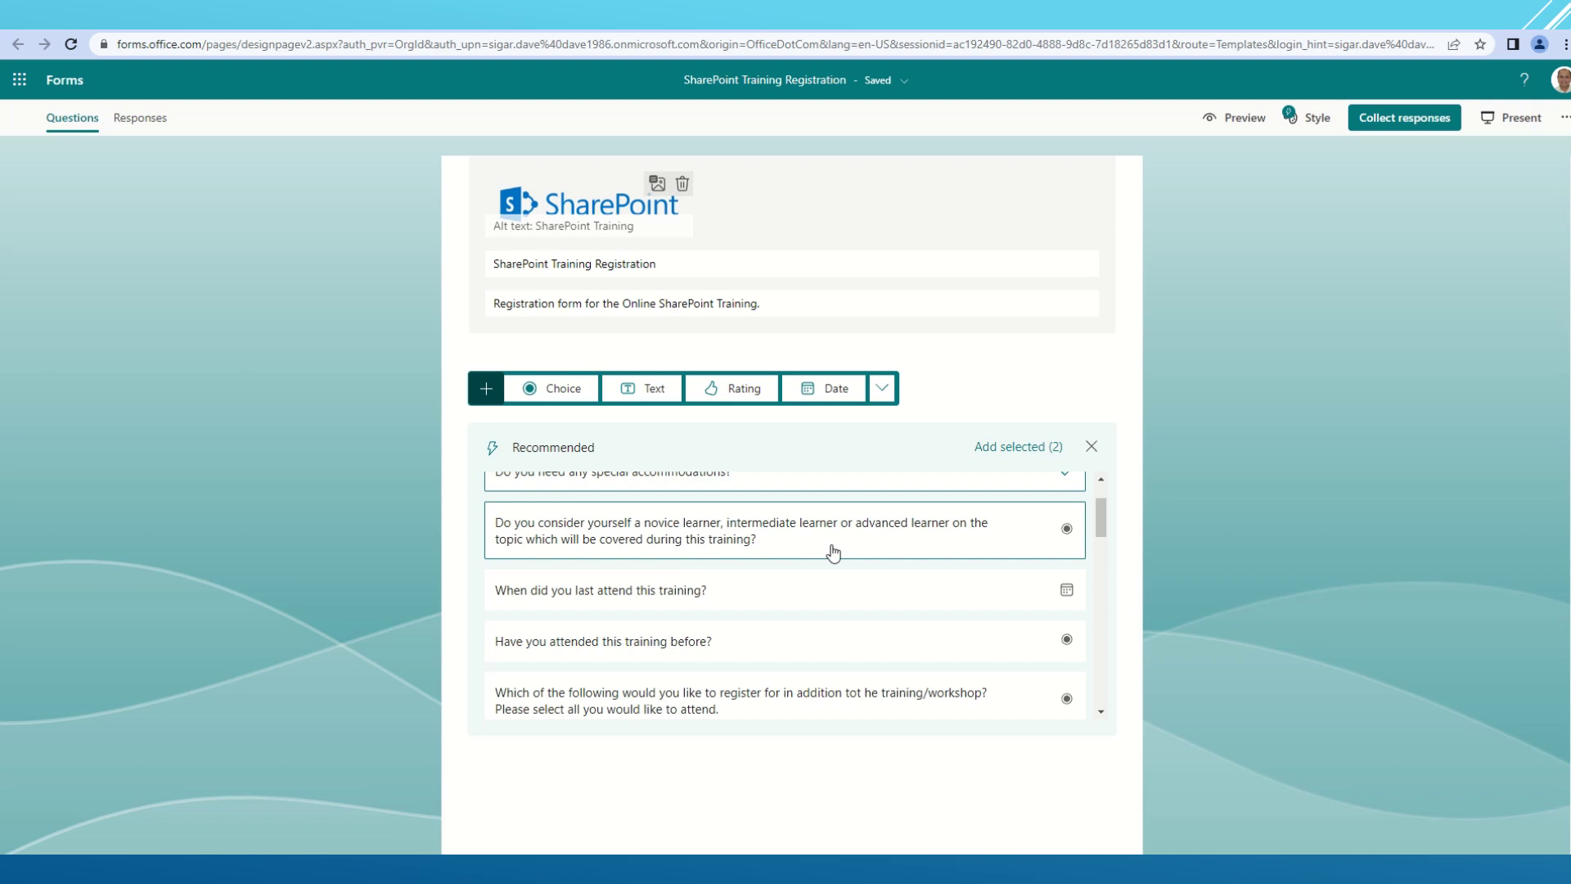
pyautogui.scroll(-2, 834, 618)
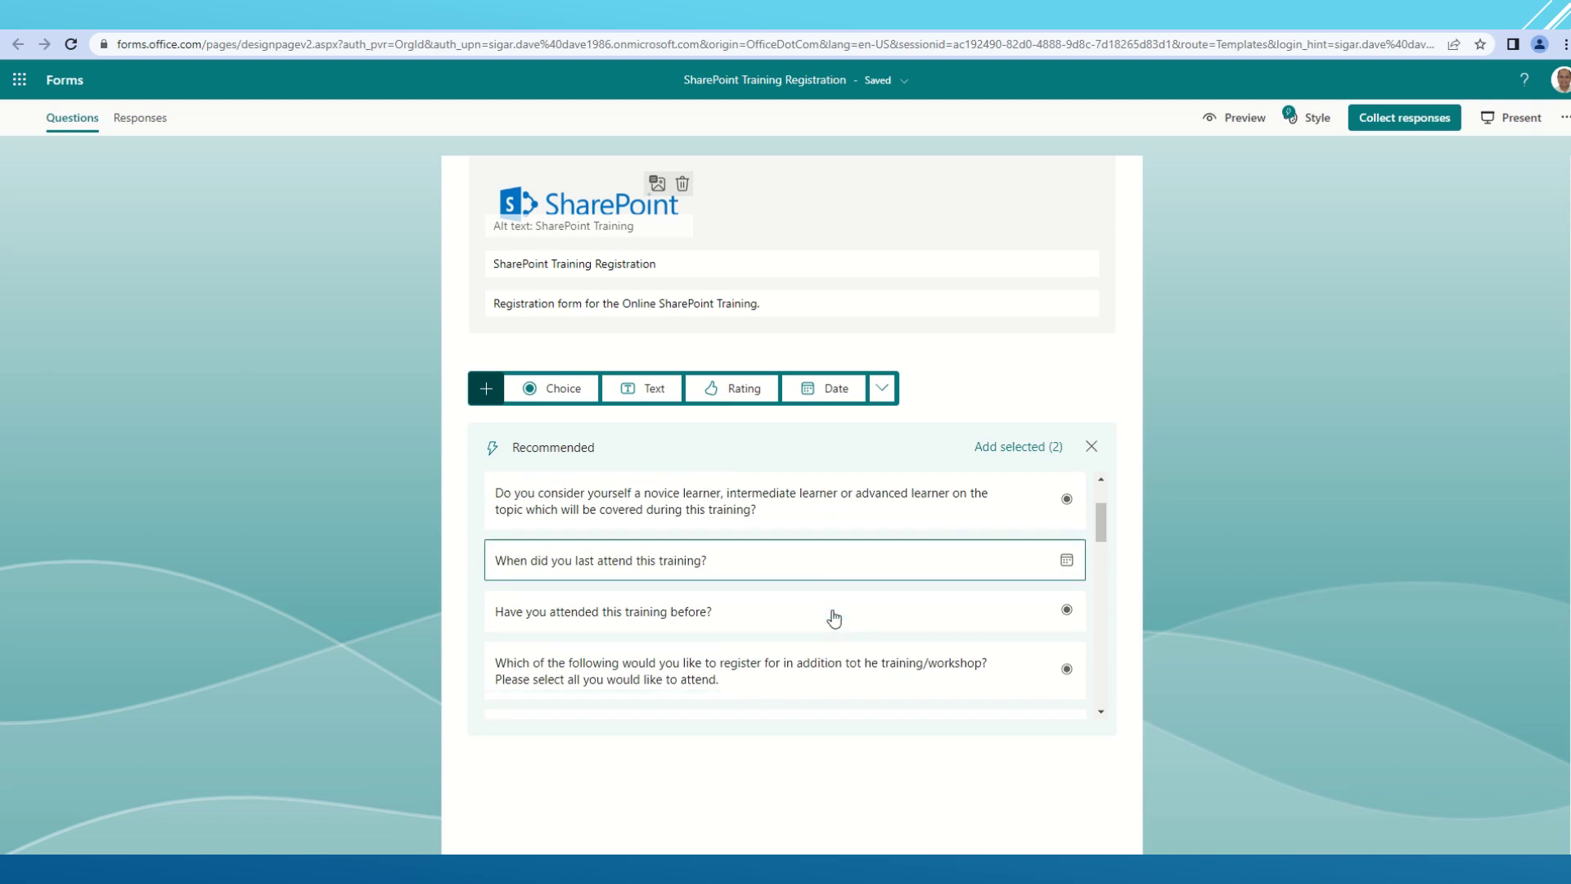
pyautogui.click(1034, 452)
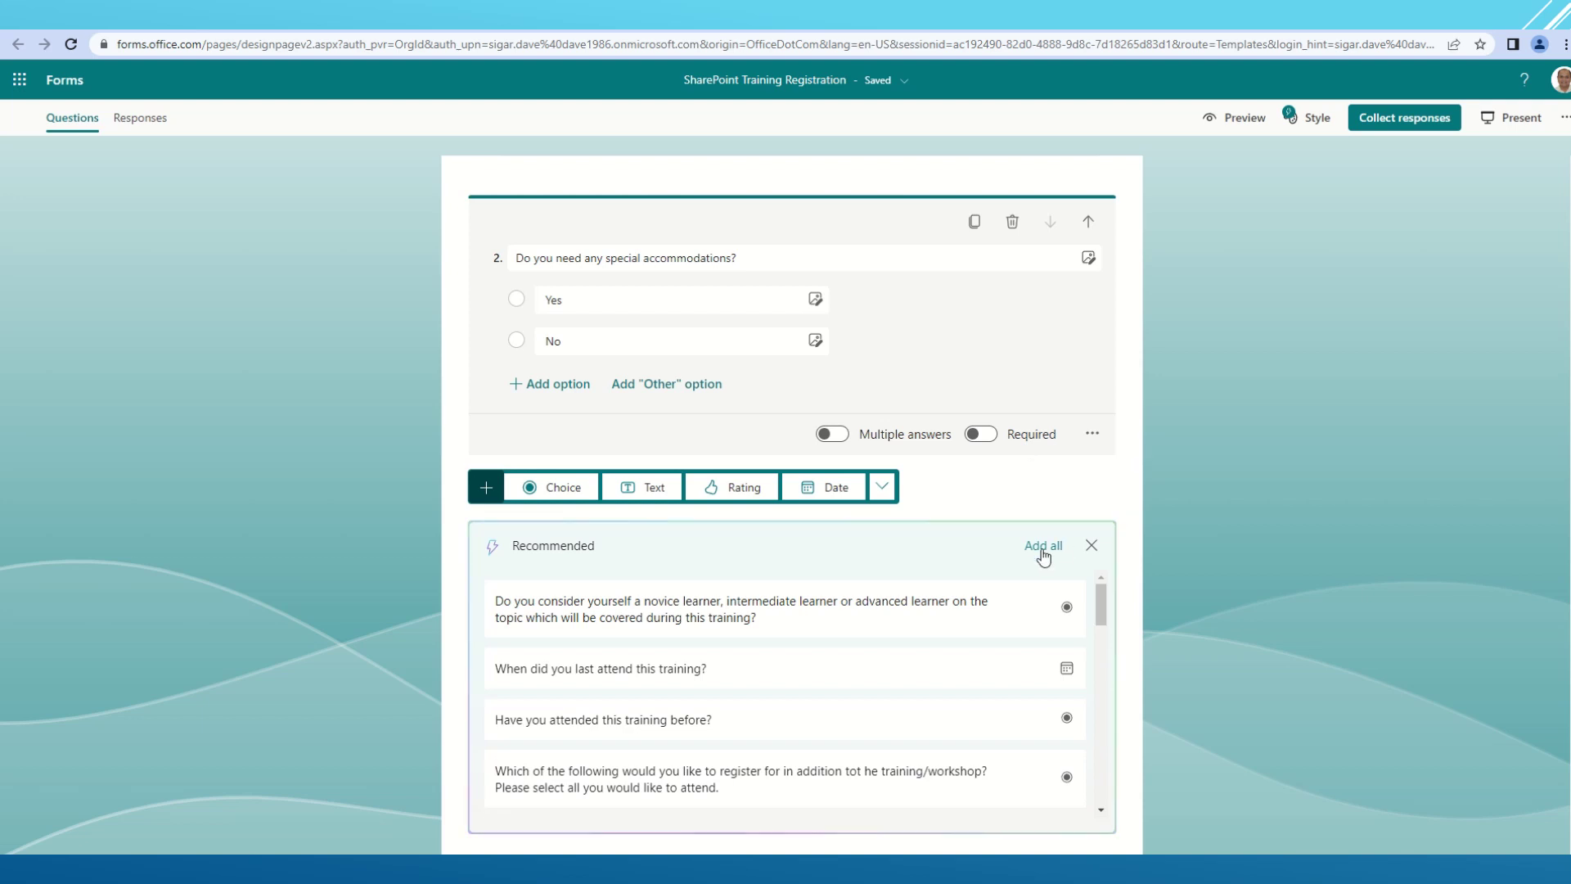
pyautogui.click(1041, 547)
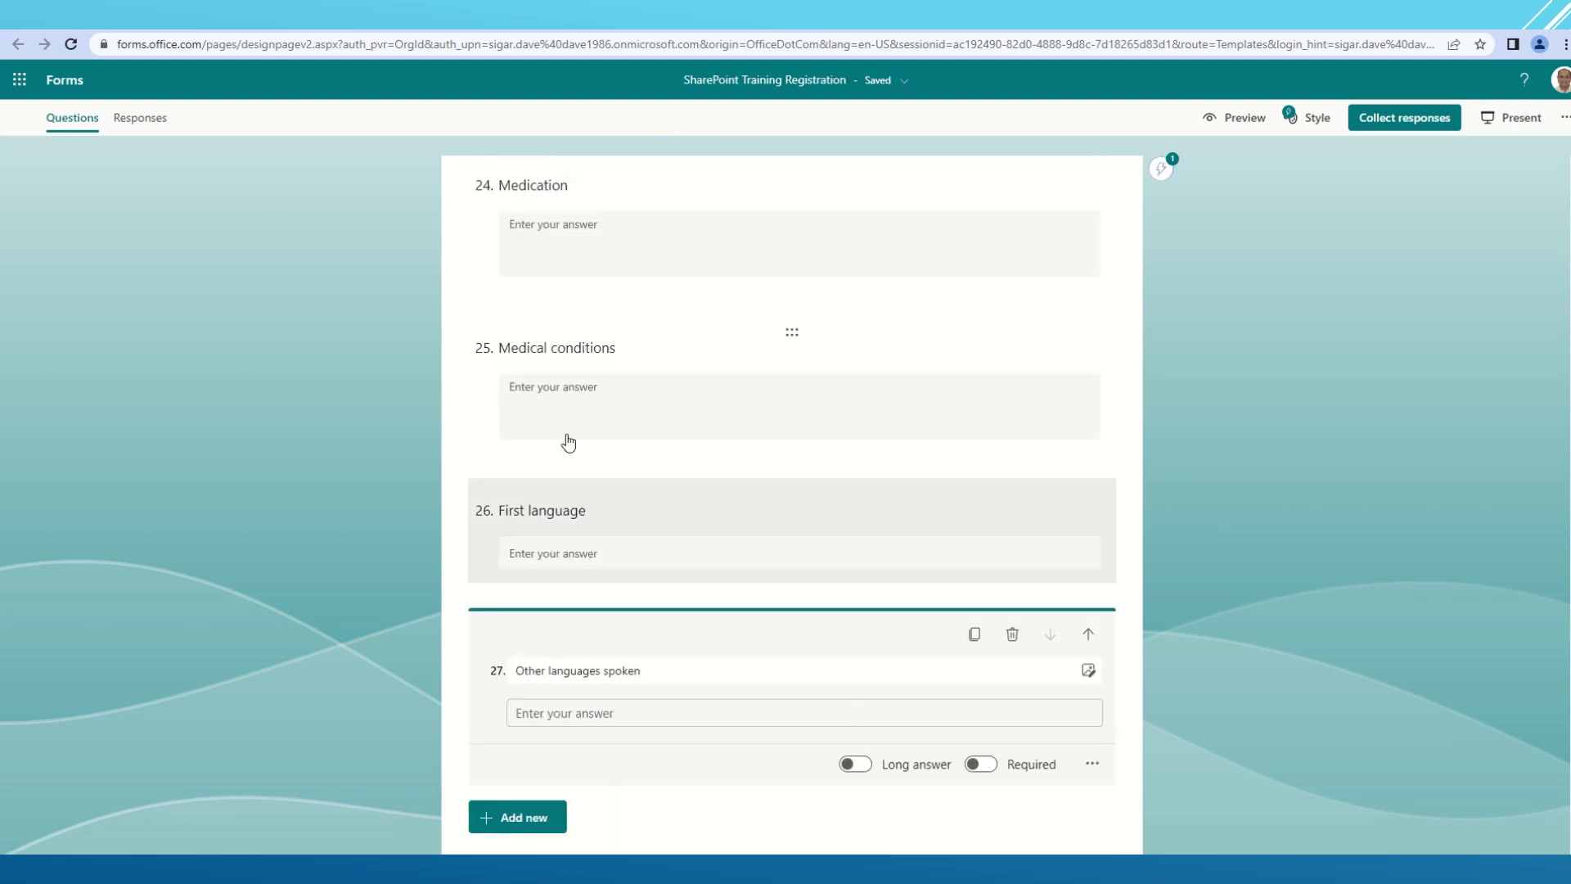
# - Make the Medical conditions question and question 1, the accommodations-type long answer, required
pyautogui.click(569, 393)
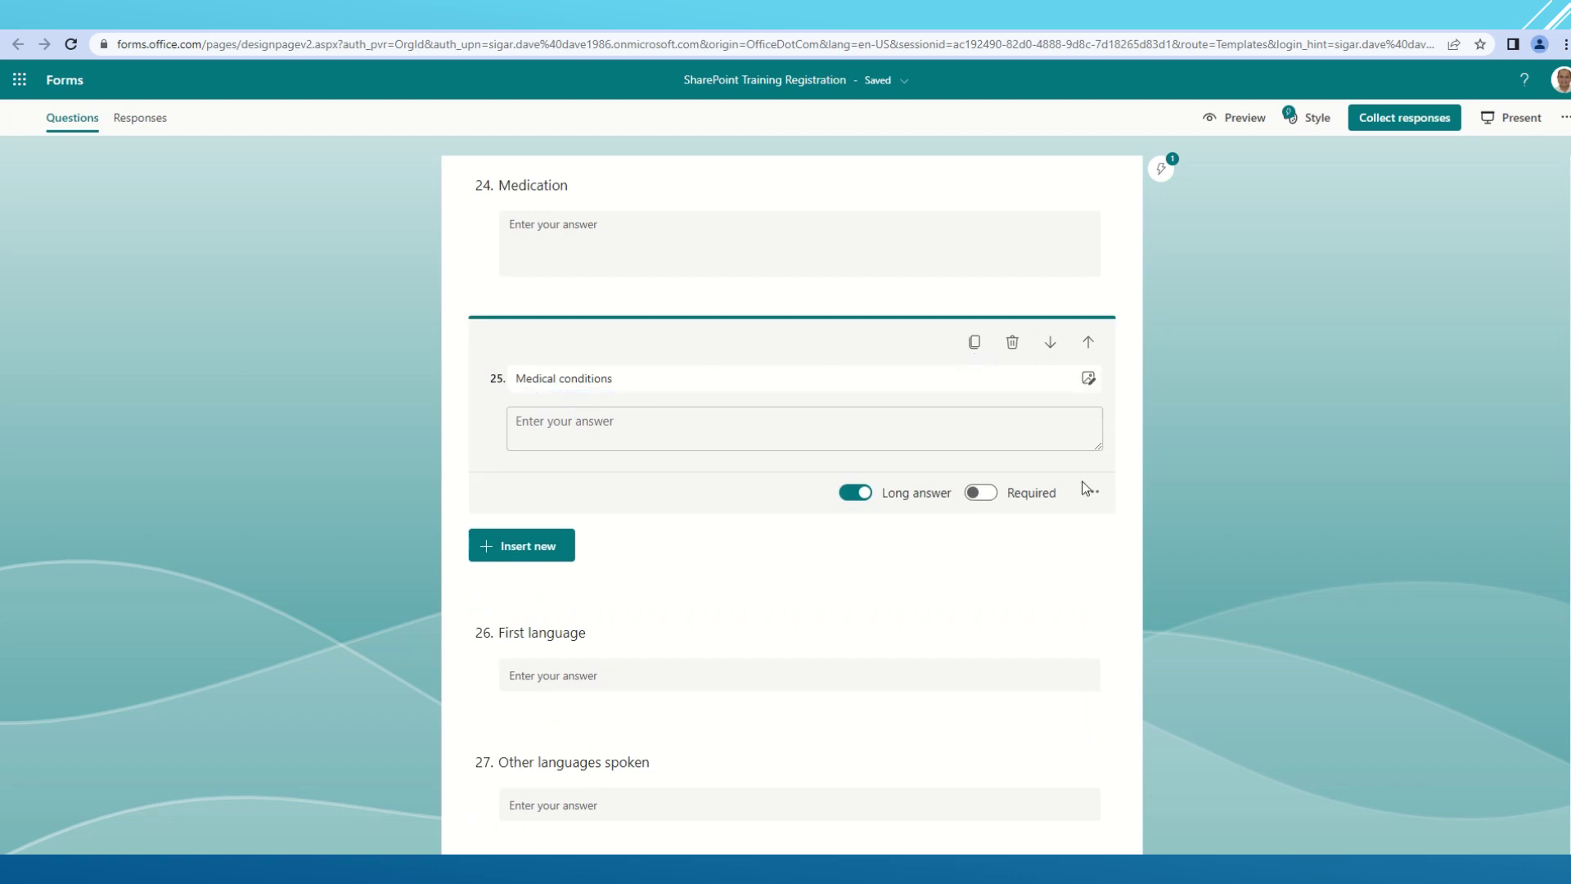
pyautogui.click(980, 493)
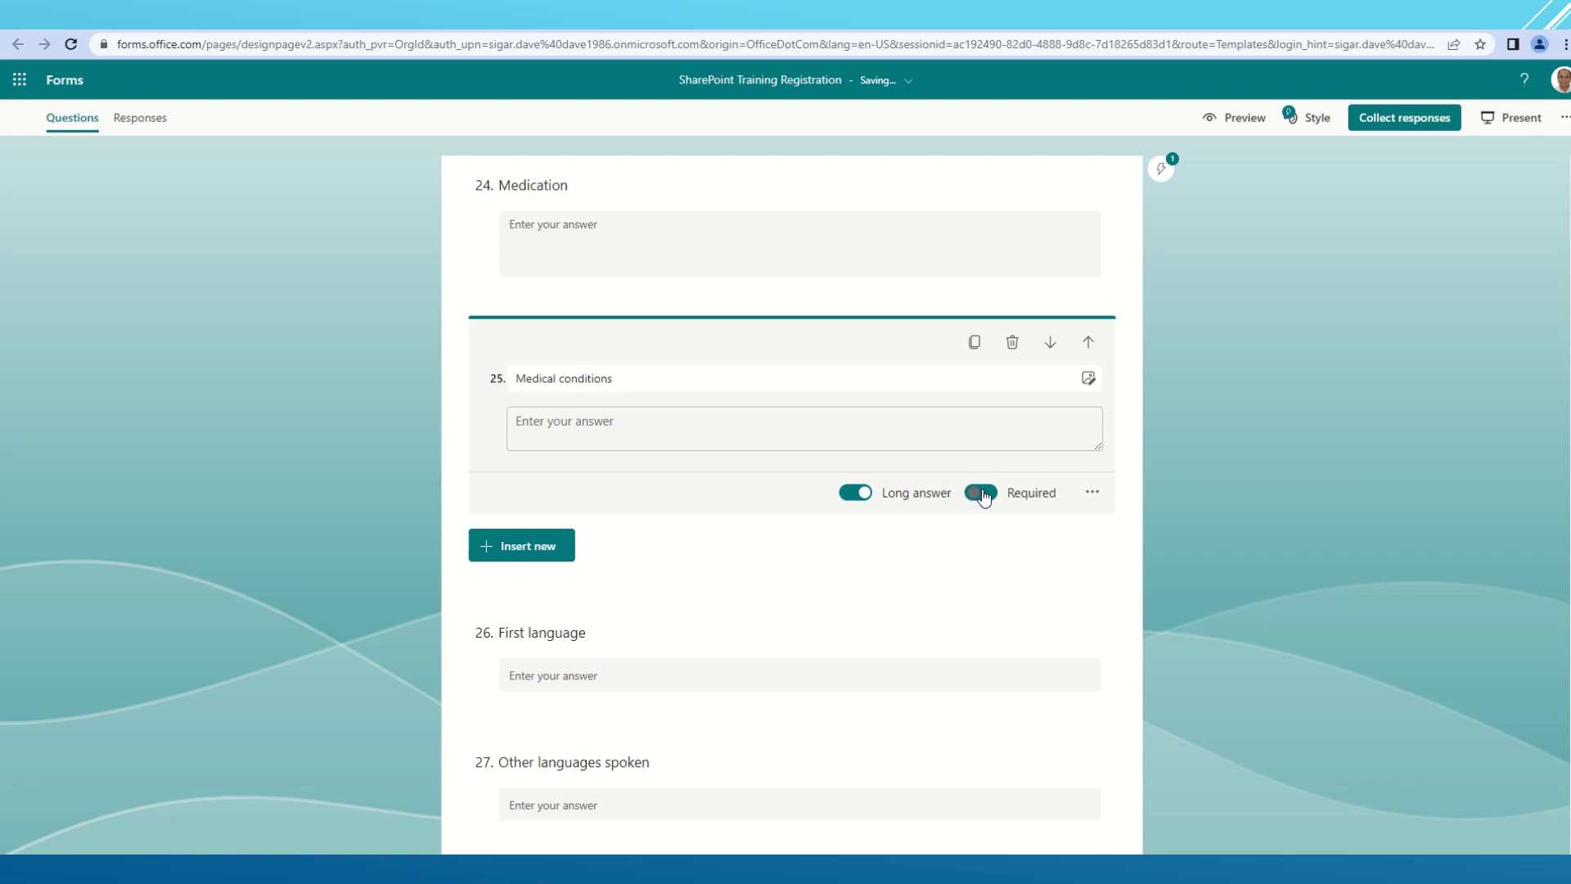
pyautogui.scroll(15, 806, 568)
pyautogui.scroll(15, 810, 566)
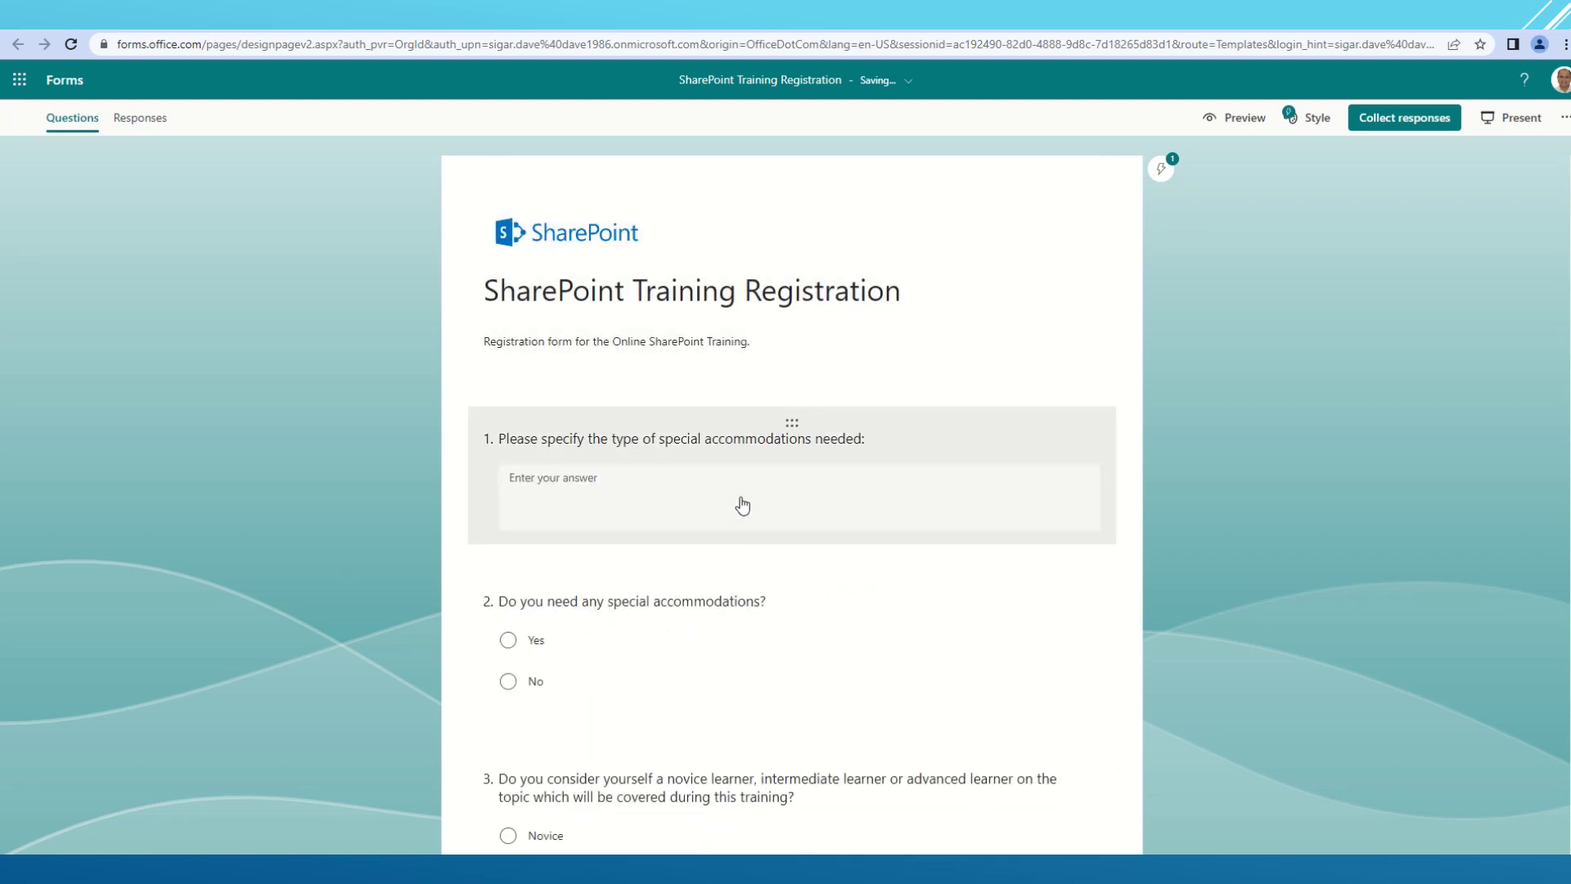
pyautogui.click(1063, 558)
pyautogui.click(993, 584)
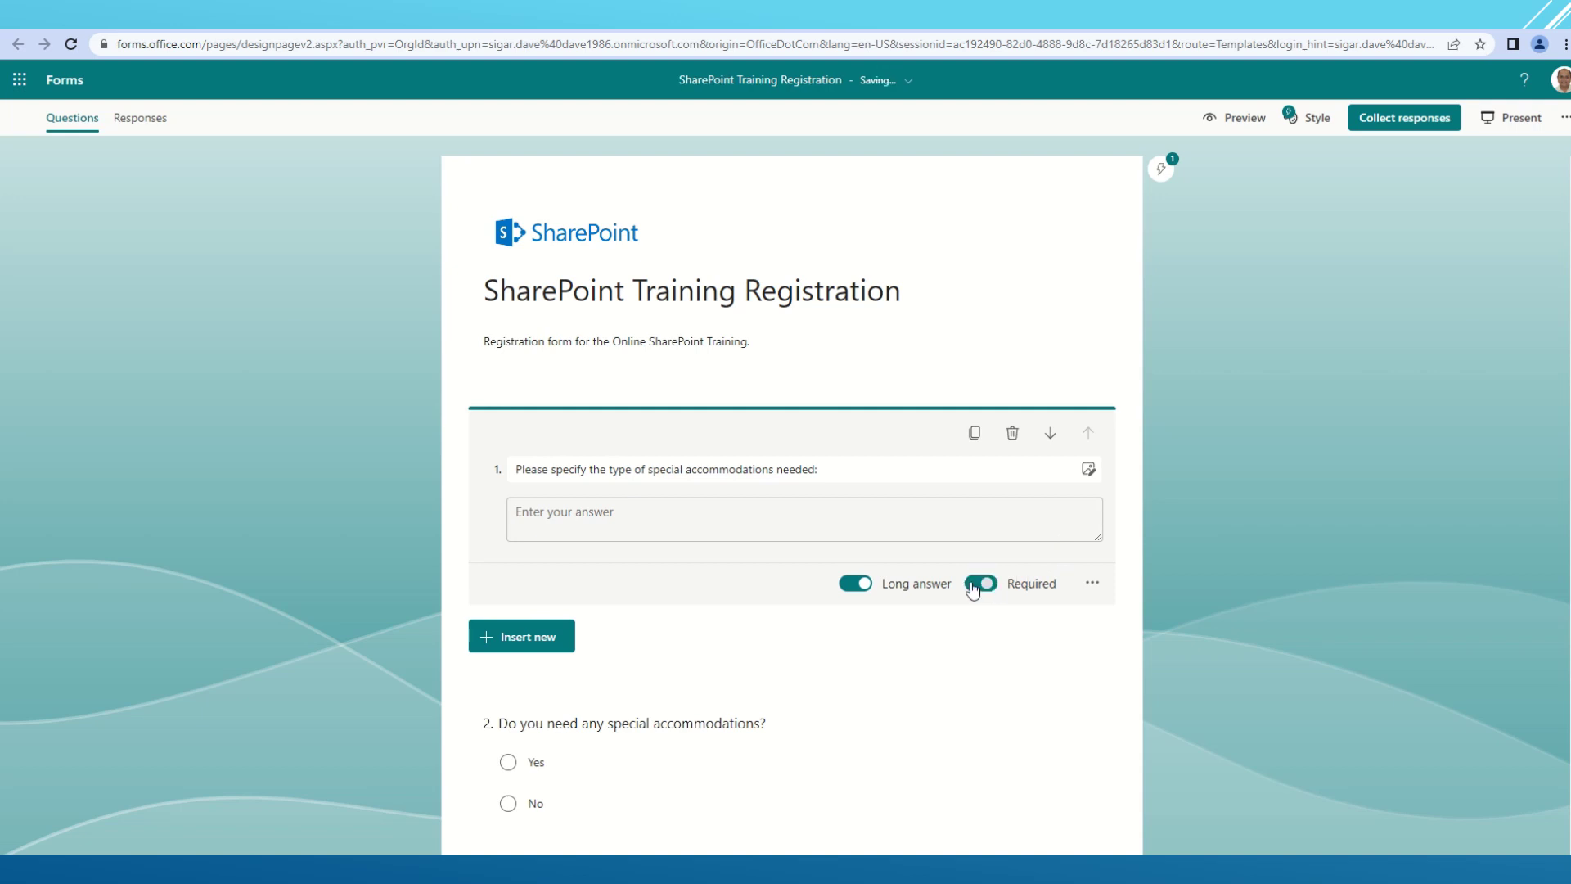
pyautogui.click(1092, 583)
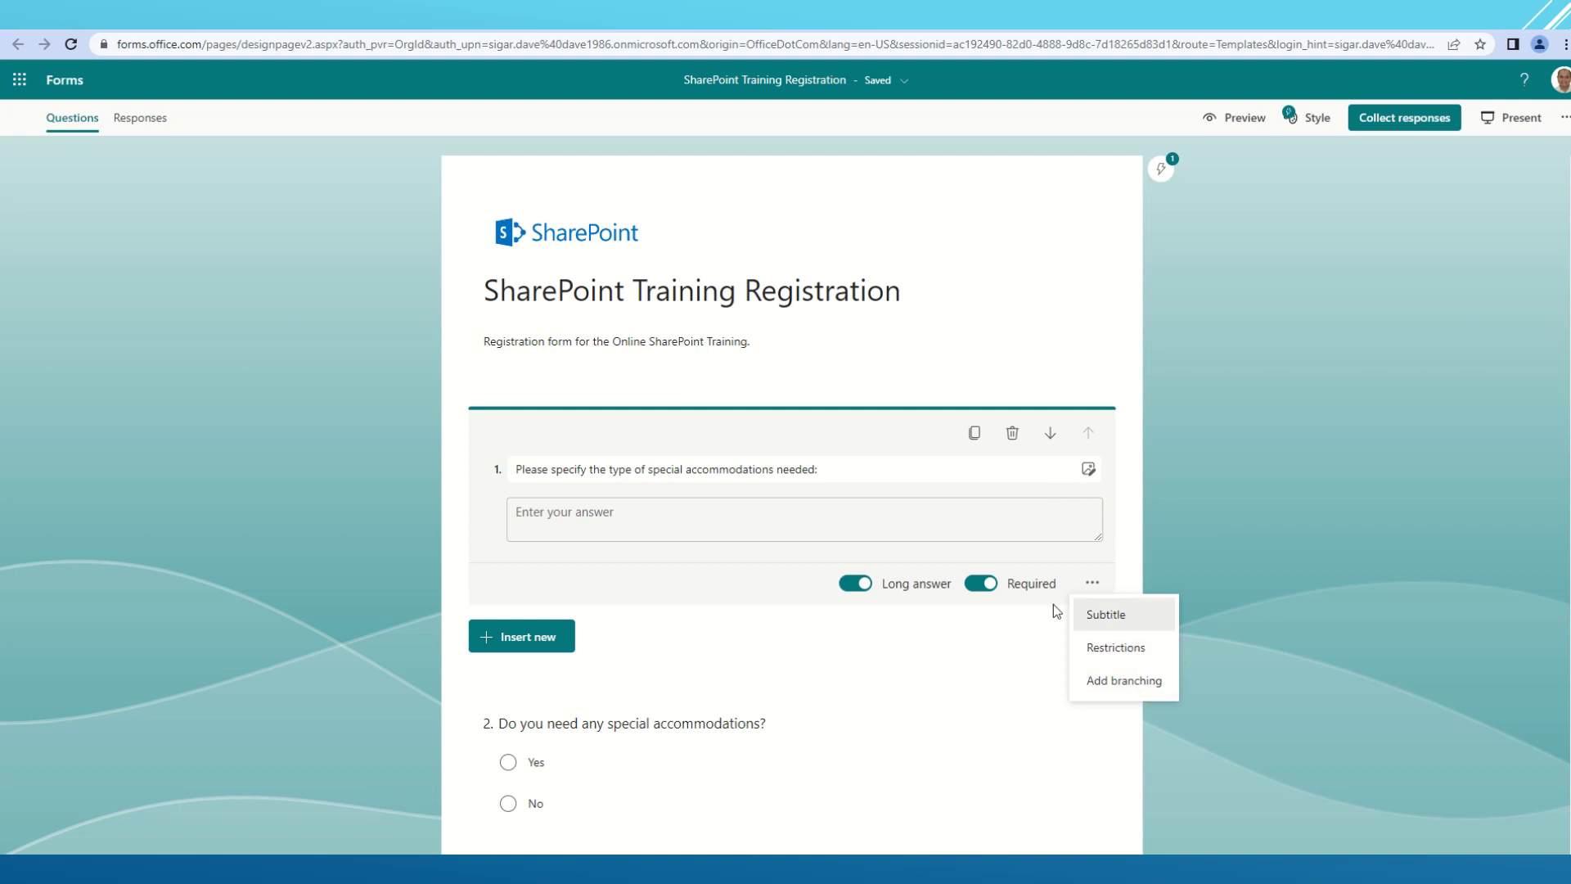
pyautogui.click(1267, 486)
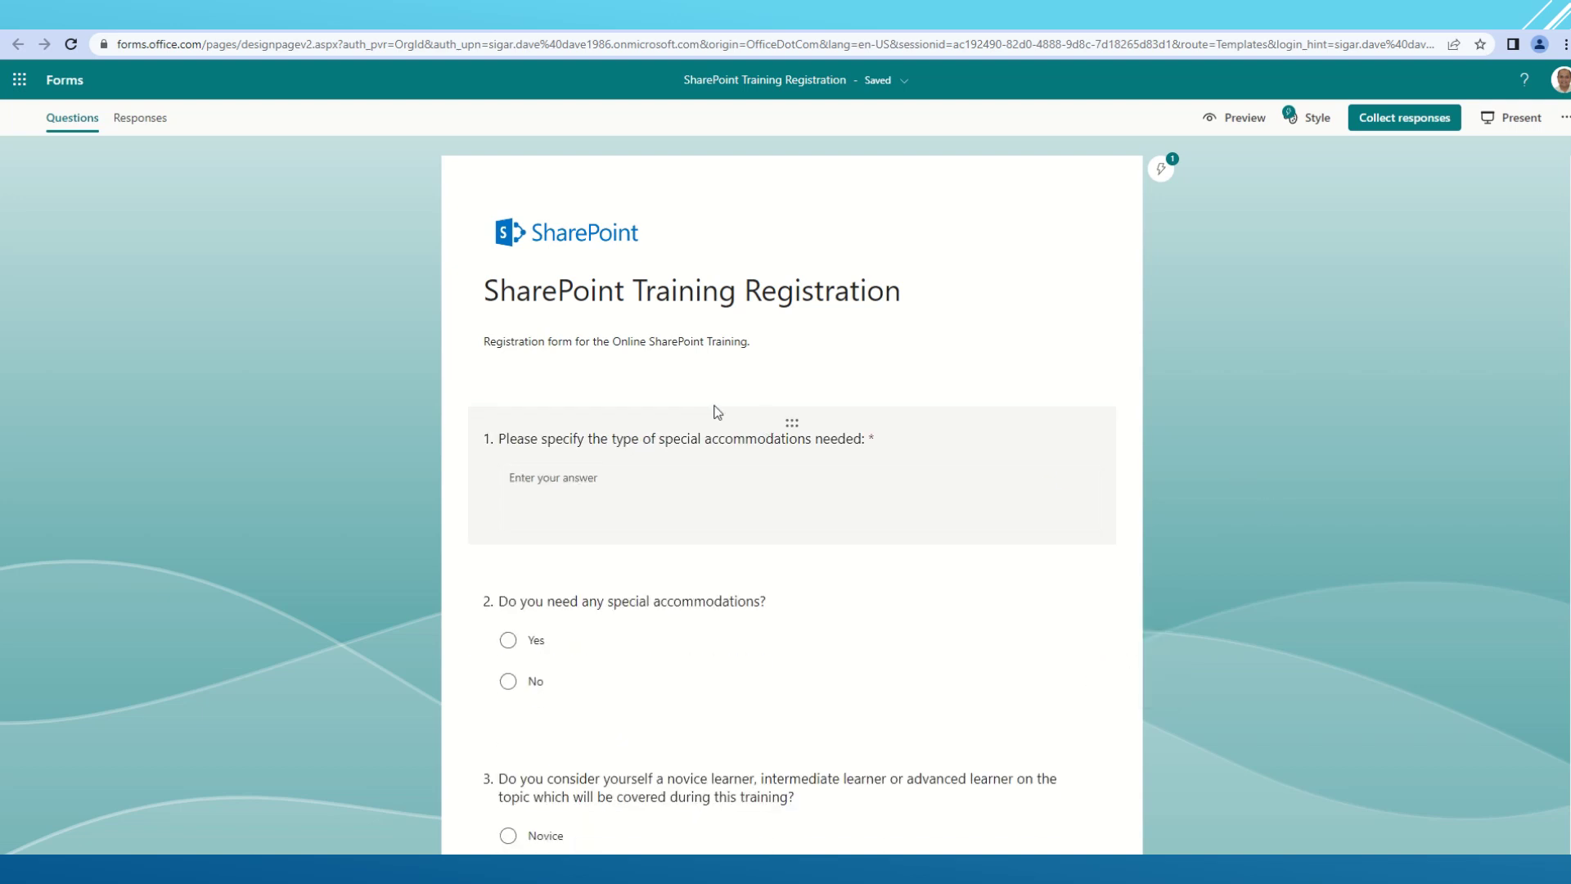
pyautogui.scroll(-3, 824, 496)
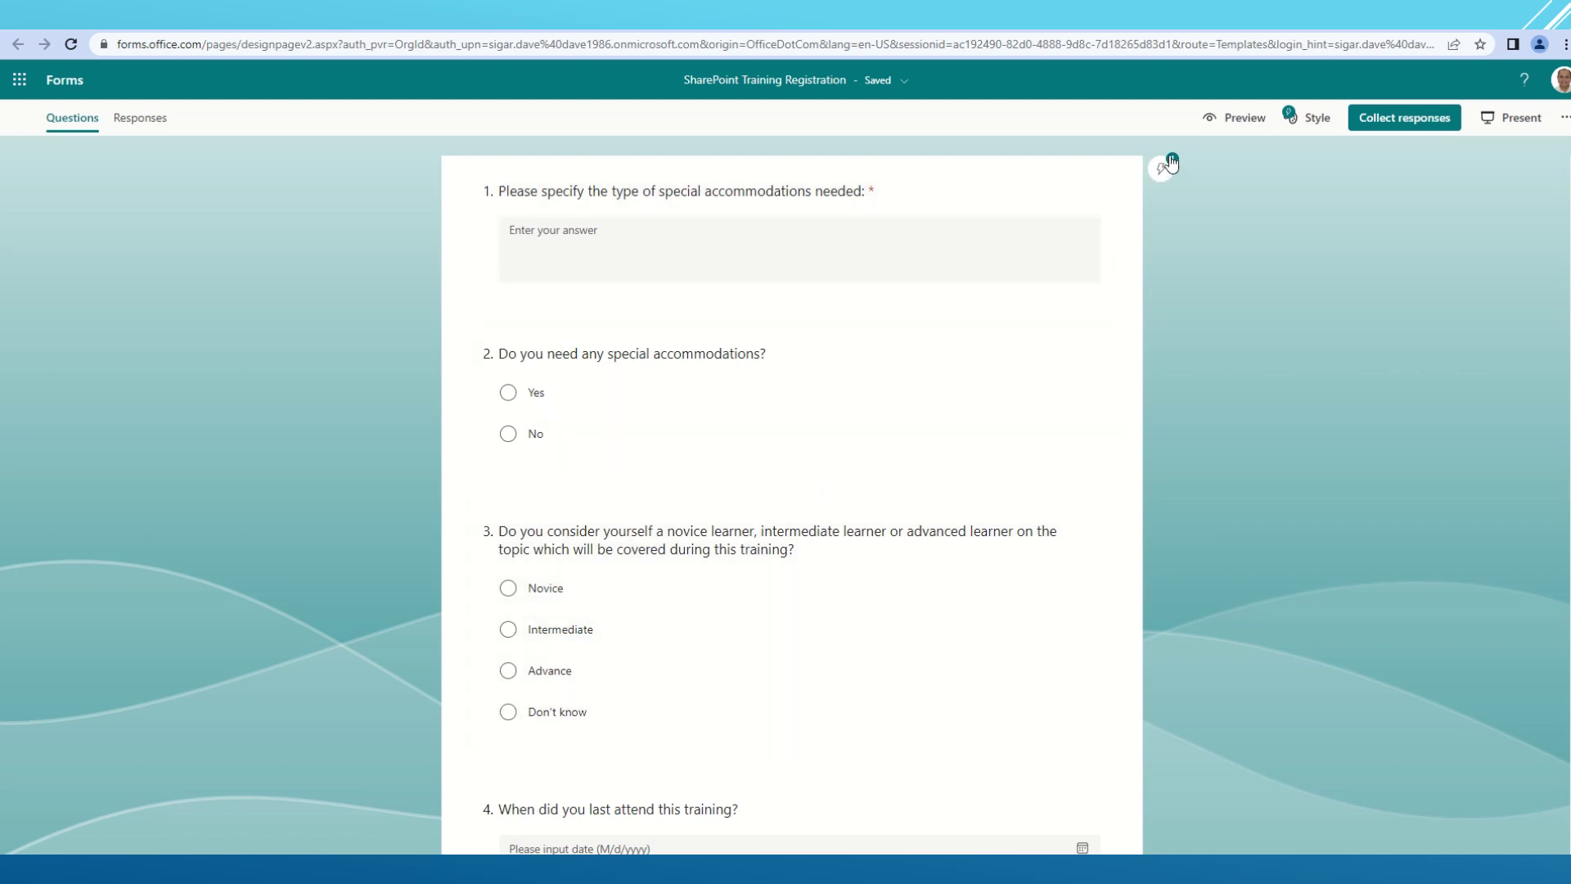
pyautogui.click(1167, 167)
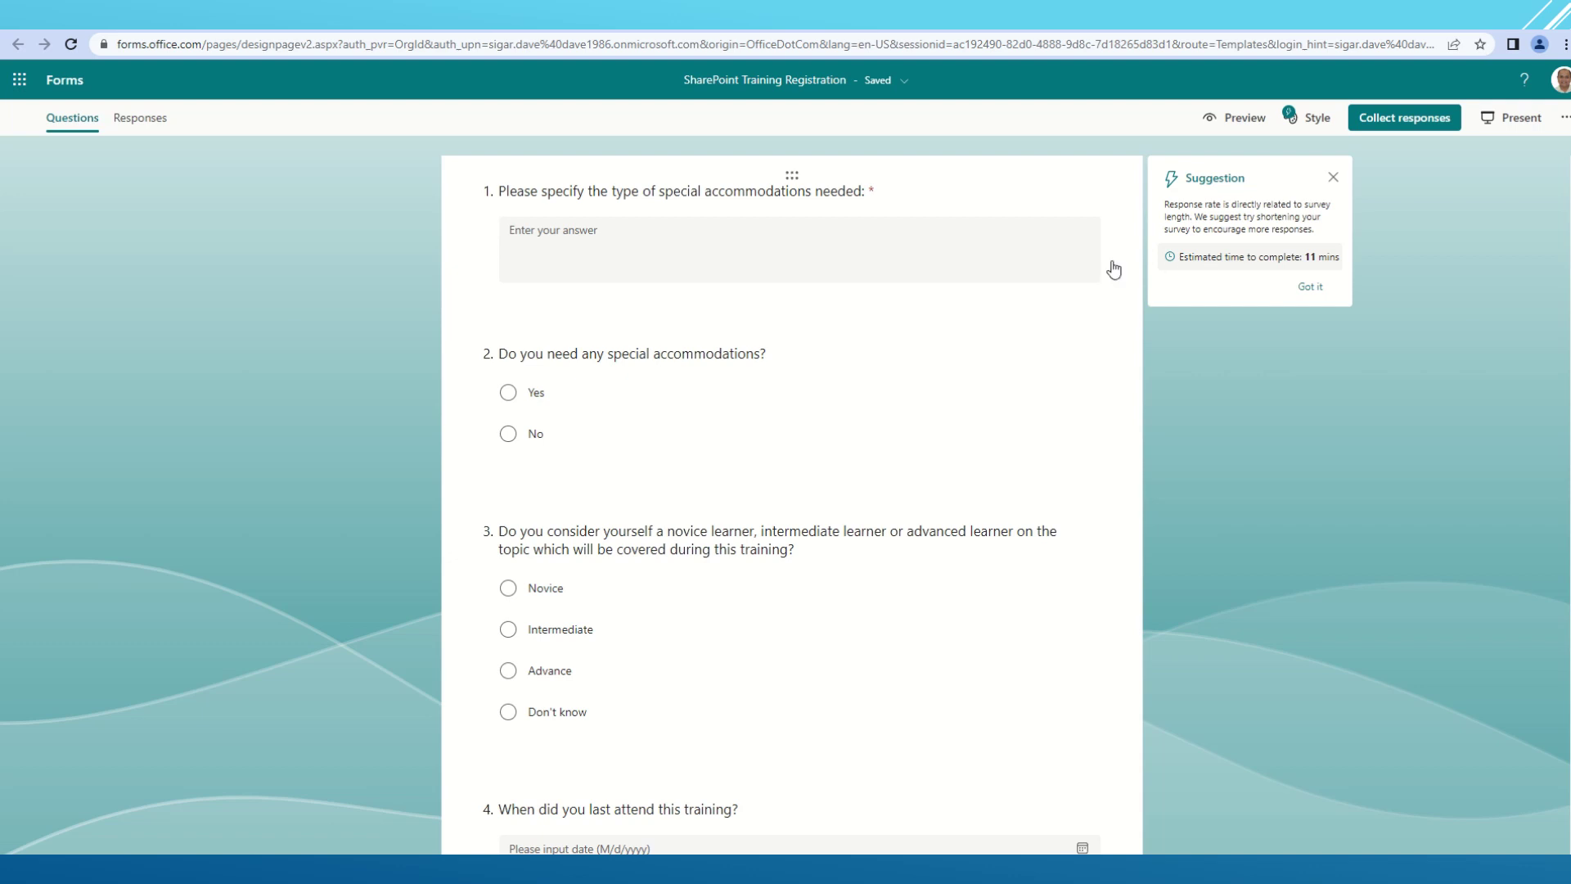
pyautogui.click(1312, 288)
pyautogui.scroll(-20, 690, 410)
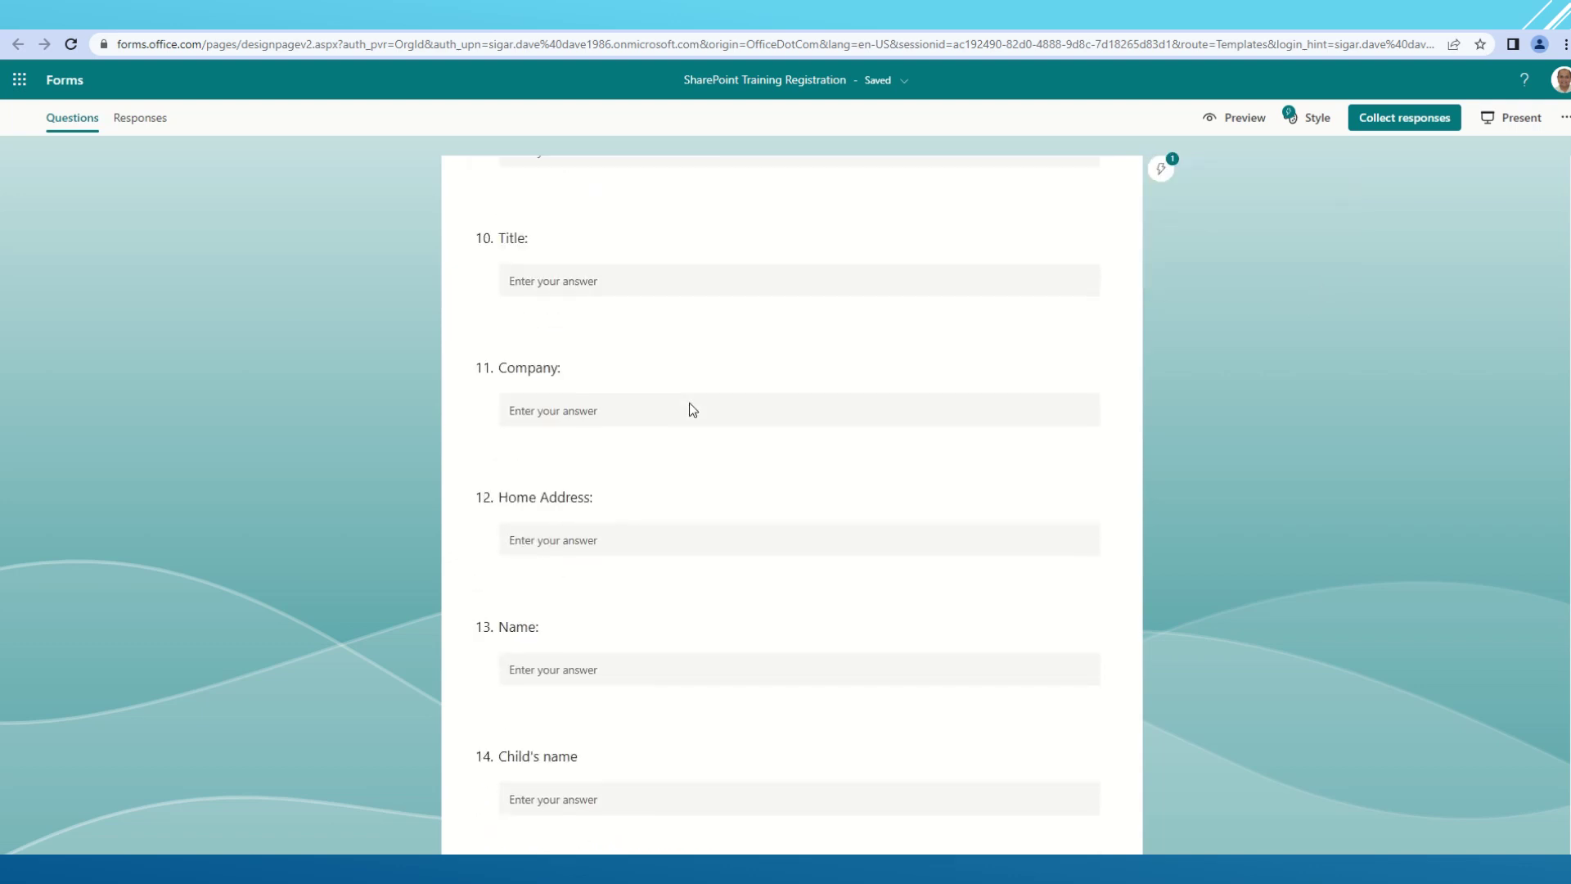
pyautogui.scroll(-20, 690, 410)
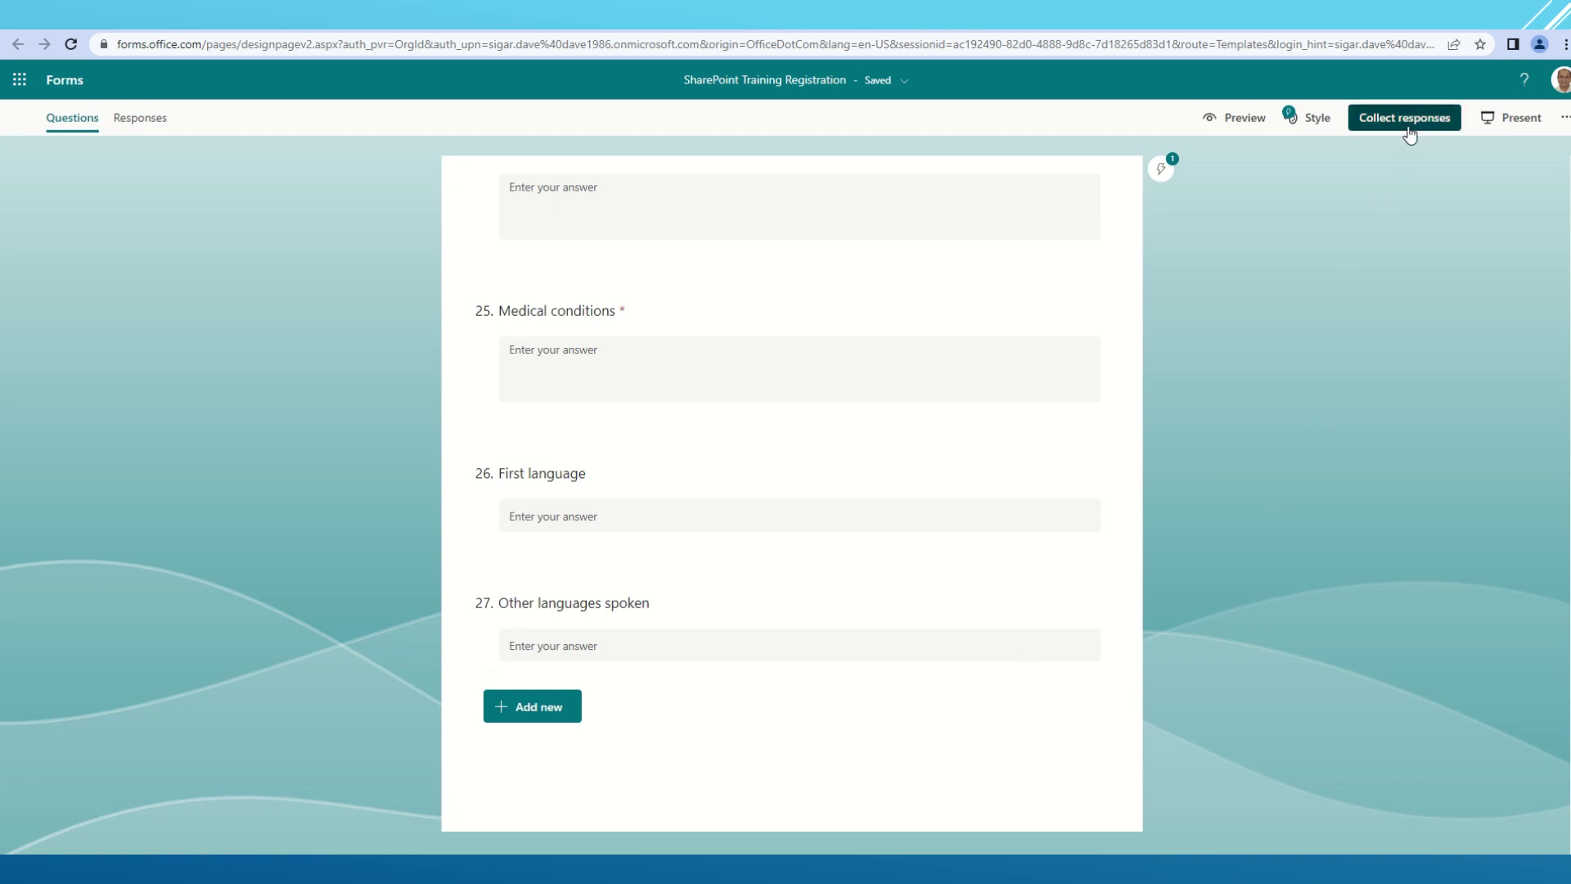
pyautogui.scroll(9, 908, 577)
pyautogui.scroll(20, 908, 577)
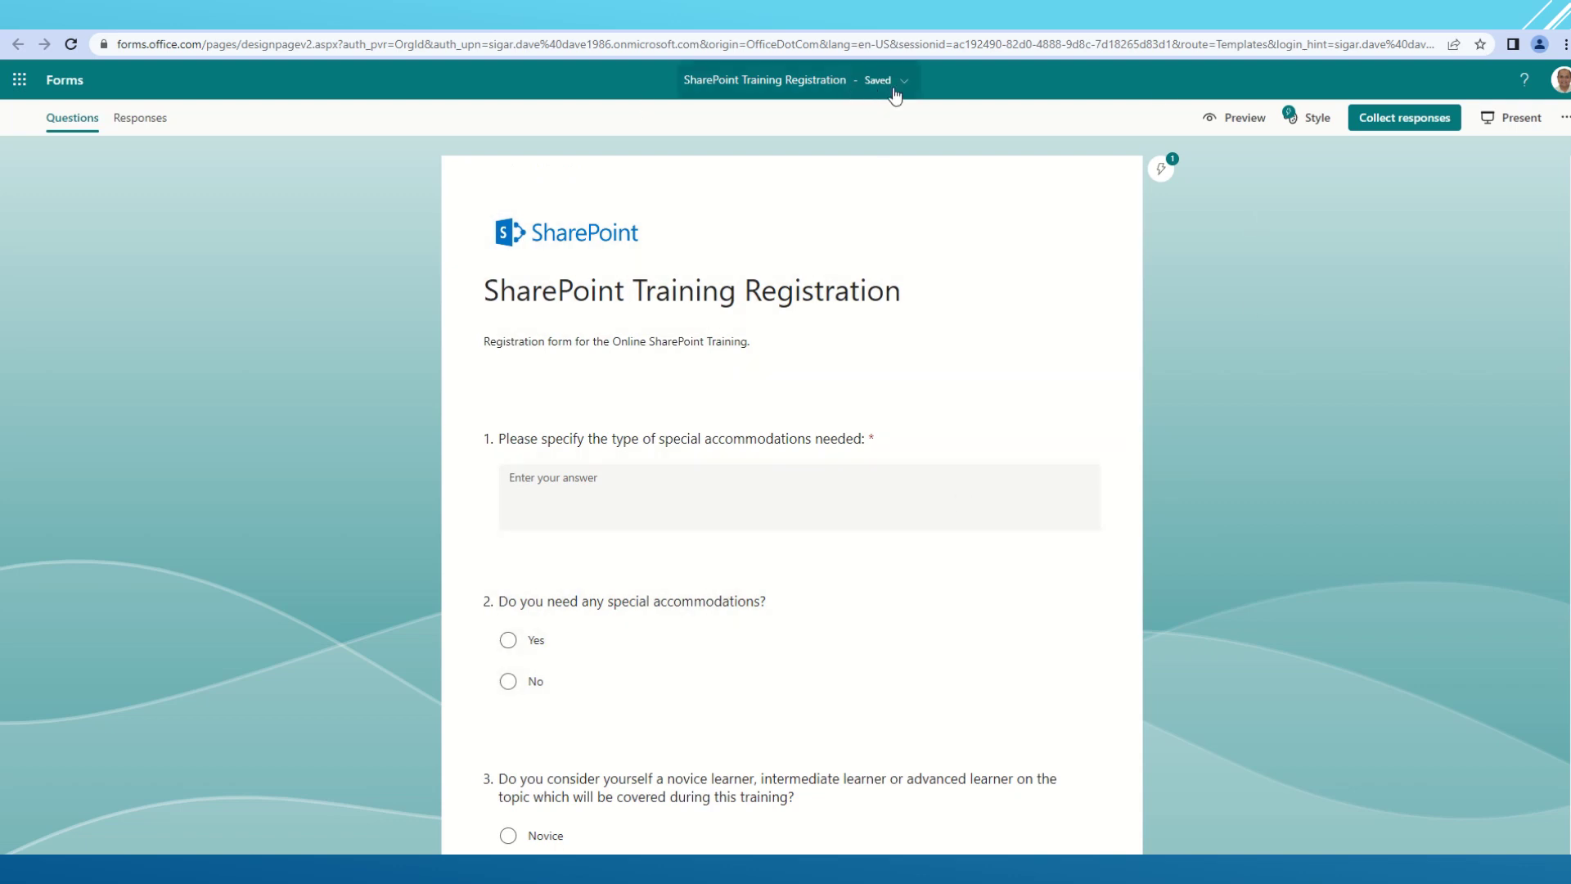
# - Copy the form's response link from the Collect responses dialog
pyautogui.click(1420, 122)
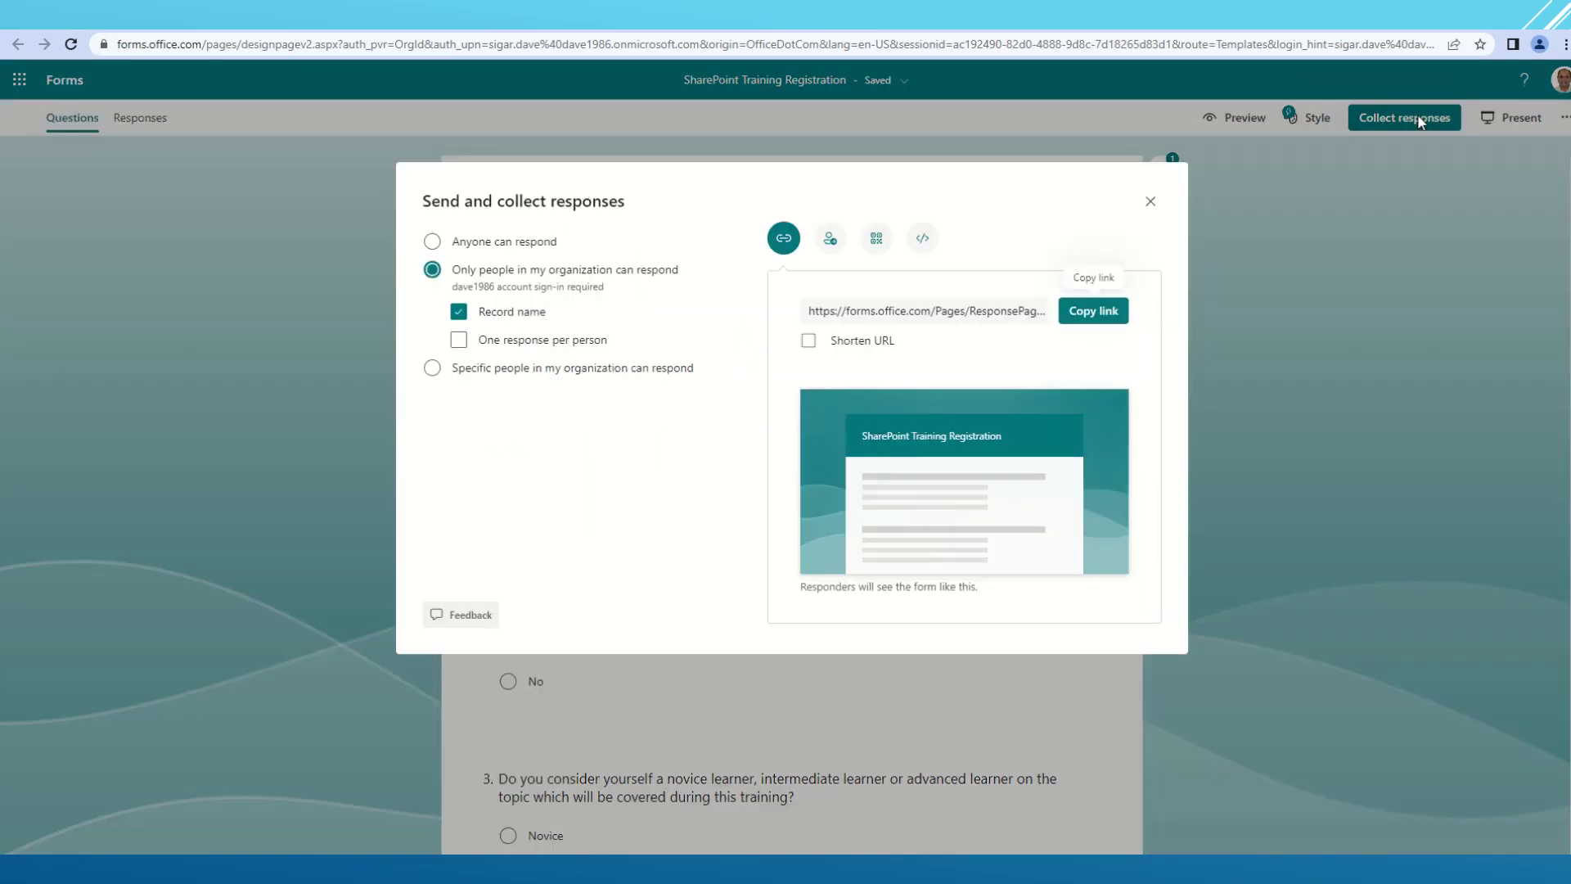
pyautogui.click(1095, 316)
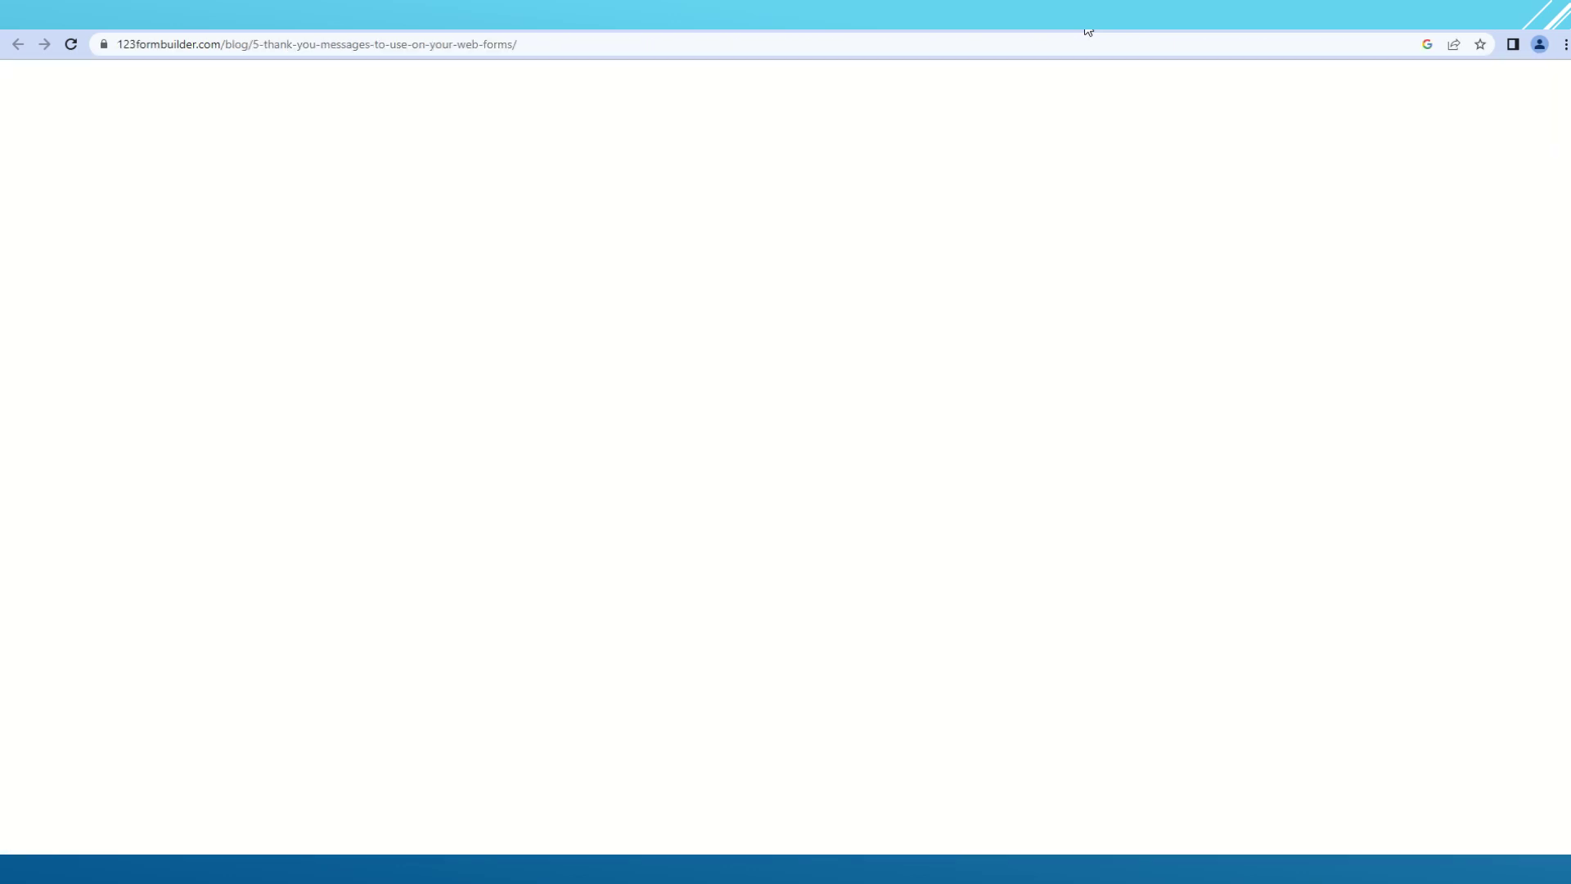
pyautogui.click(1089, 43)
# - Load the copied link in a new tab and review the live registration page
pyautogui.write('https://forms.office.com/Pages/ResponsePage.aspx?id=EMp6Y31UoE28G7LpnCYjLmx7njKvjiFEkr_JCtrun2pUQkdZVlBTQ1ZDVVpURjFKWDVZVDNVTDRFRi4u')
pyautogui.press('Return')
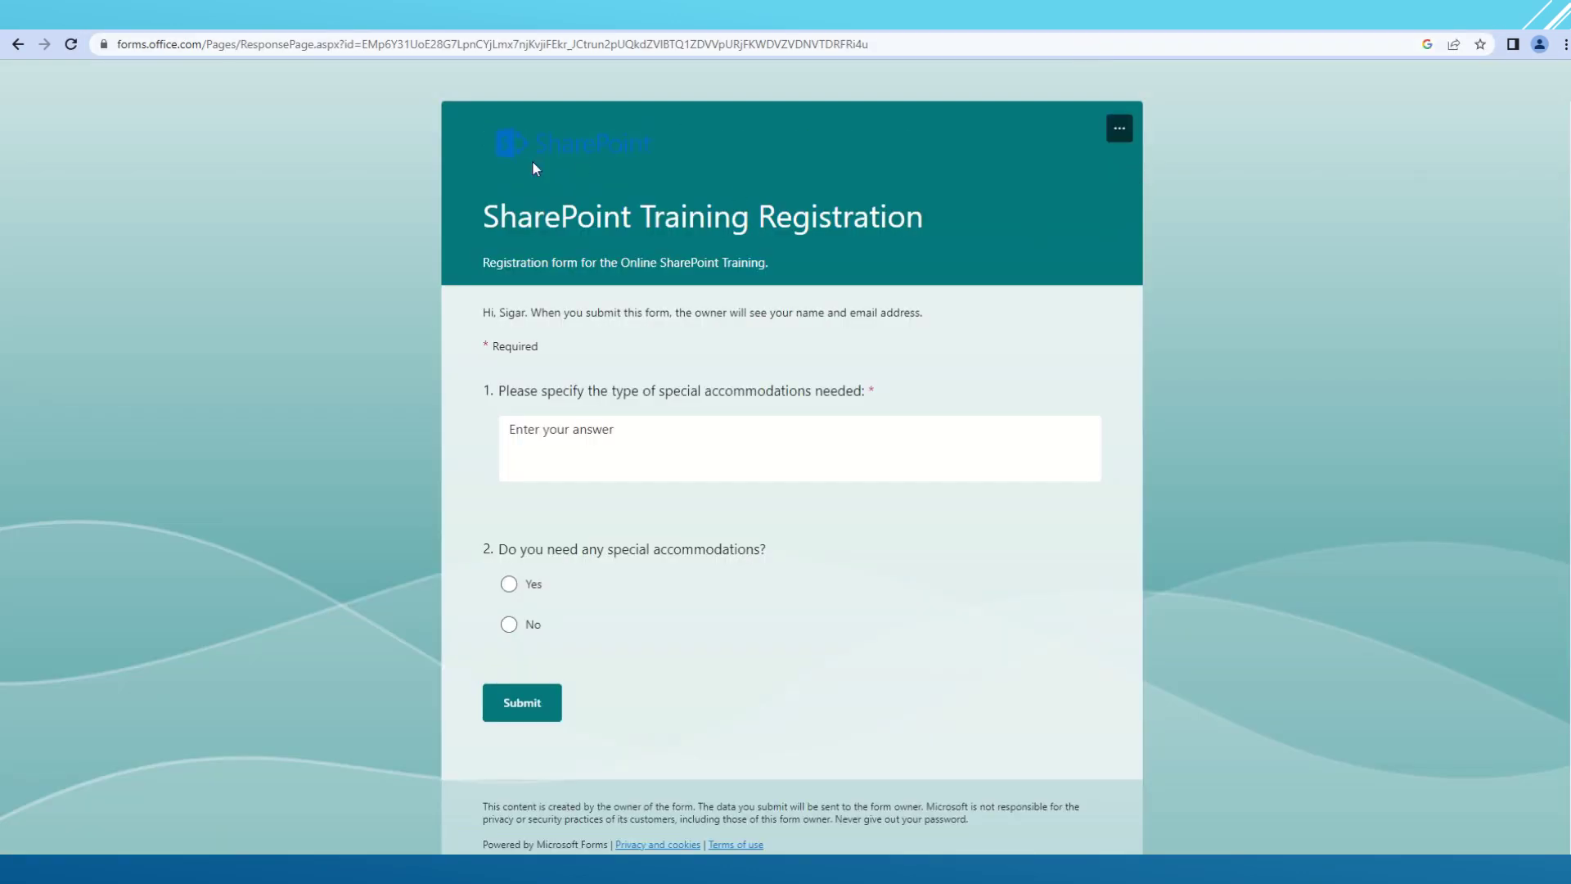
pyautogui.moveTo(612, 133); pyautogui.dragTo(869, 146)
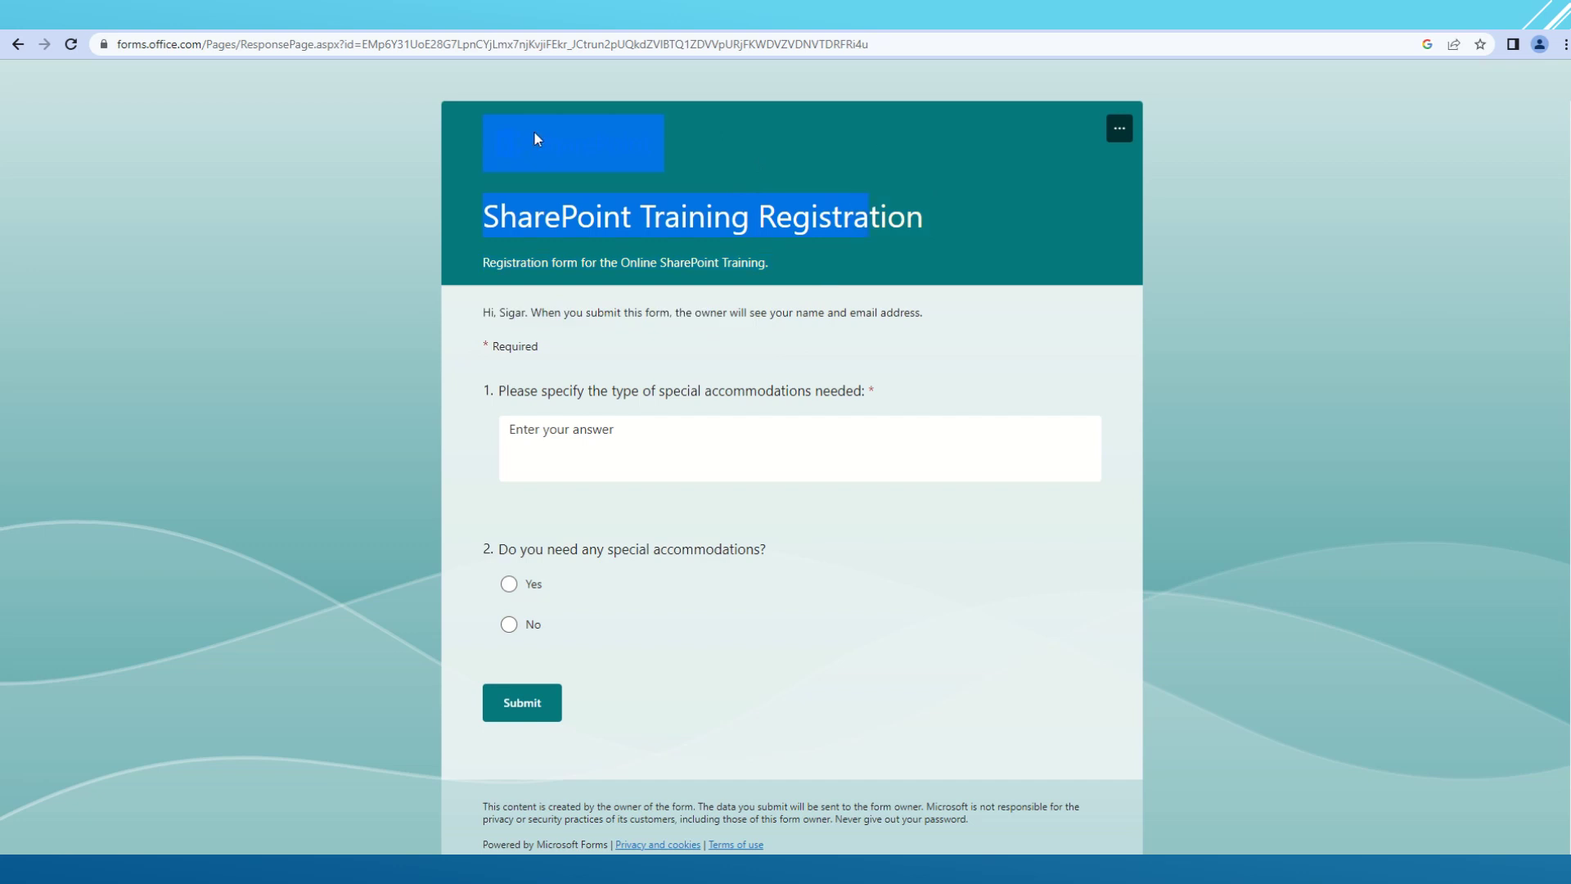
pyautogui.click(979, 170)
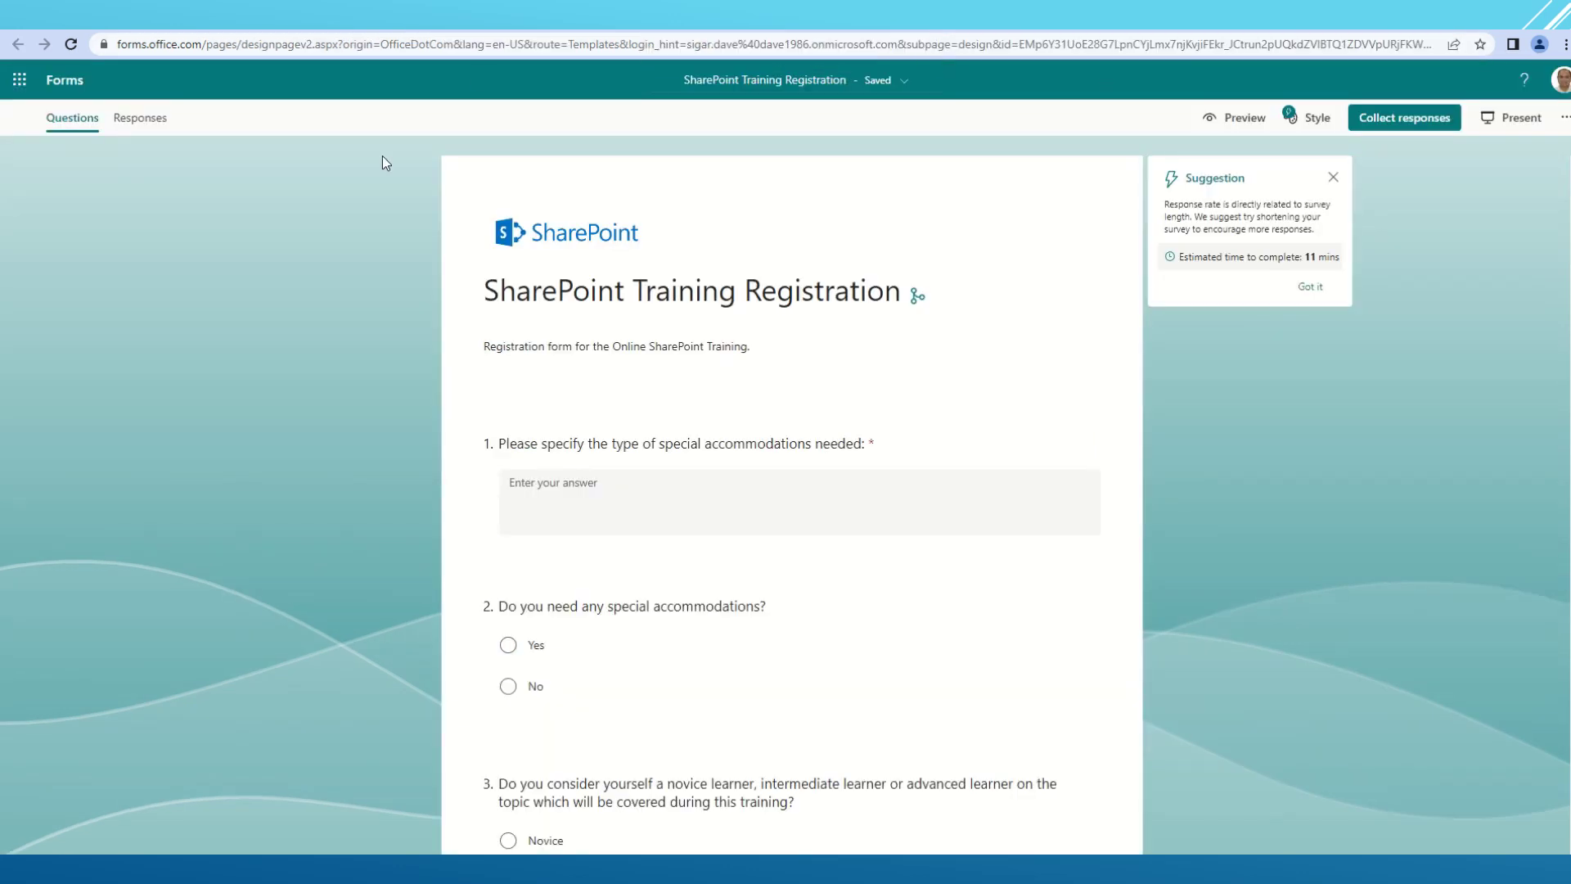
# - Preview several AI styles and apply the office whiteboard photo style to the form
pyautogui.click(1307, 119)
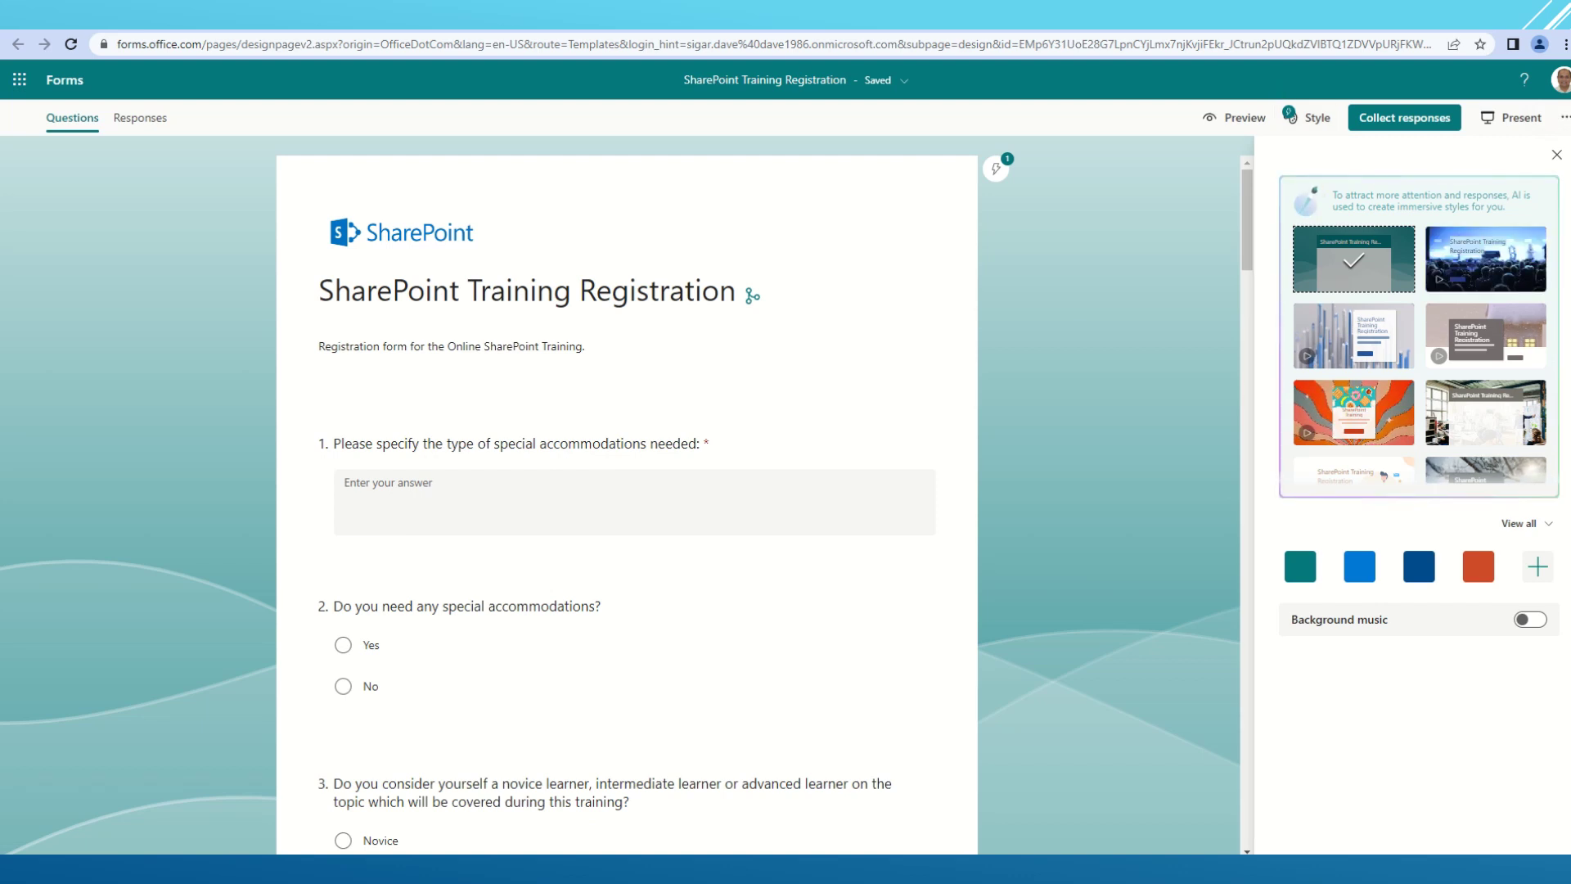
pyautogui.click(1478, 287)
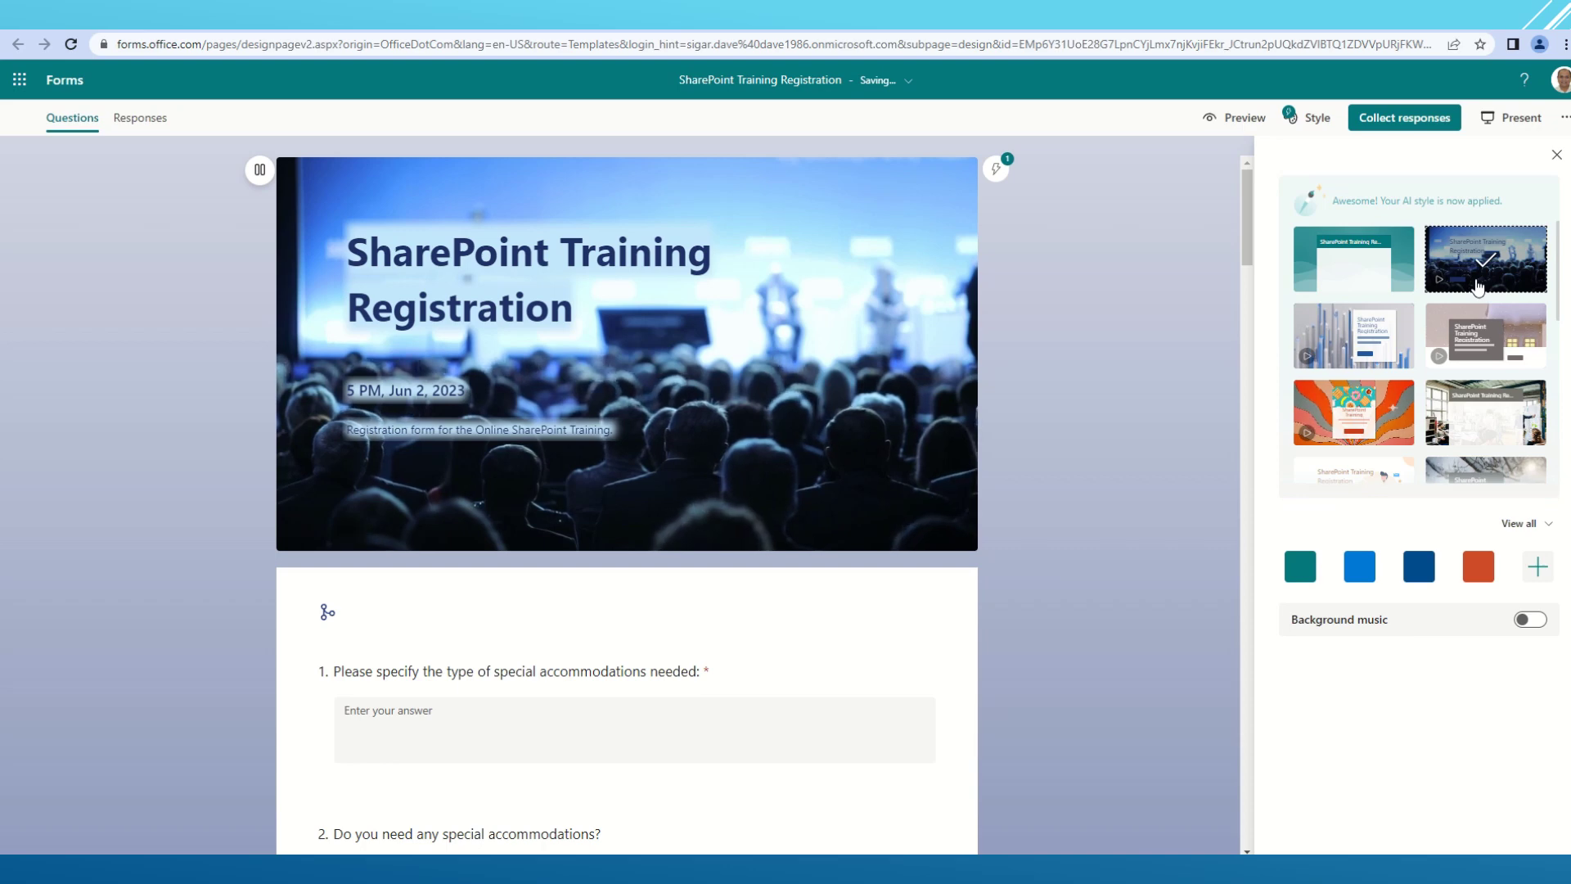
pyautogui.click(1309, 331)
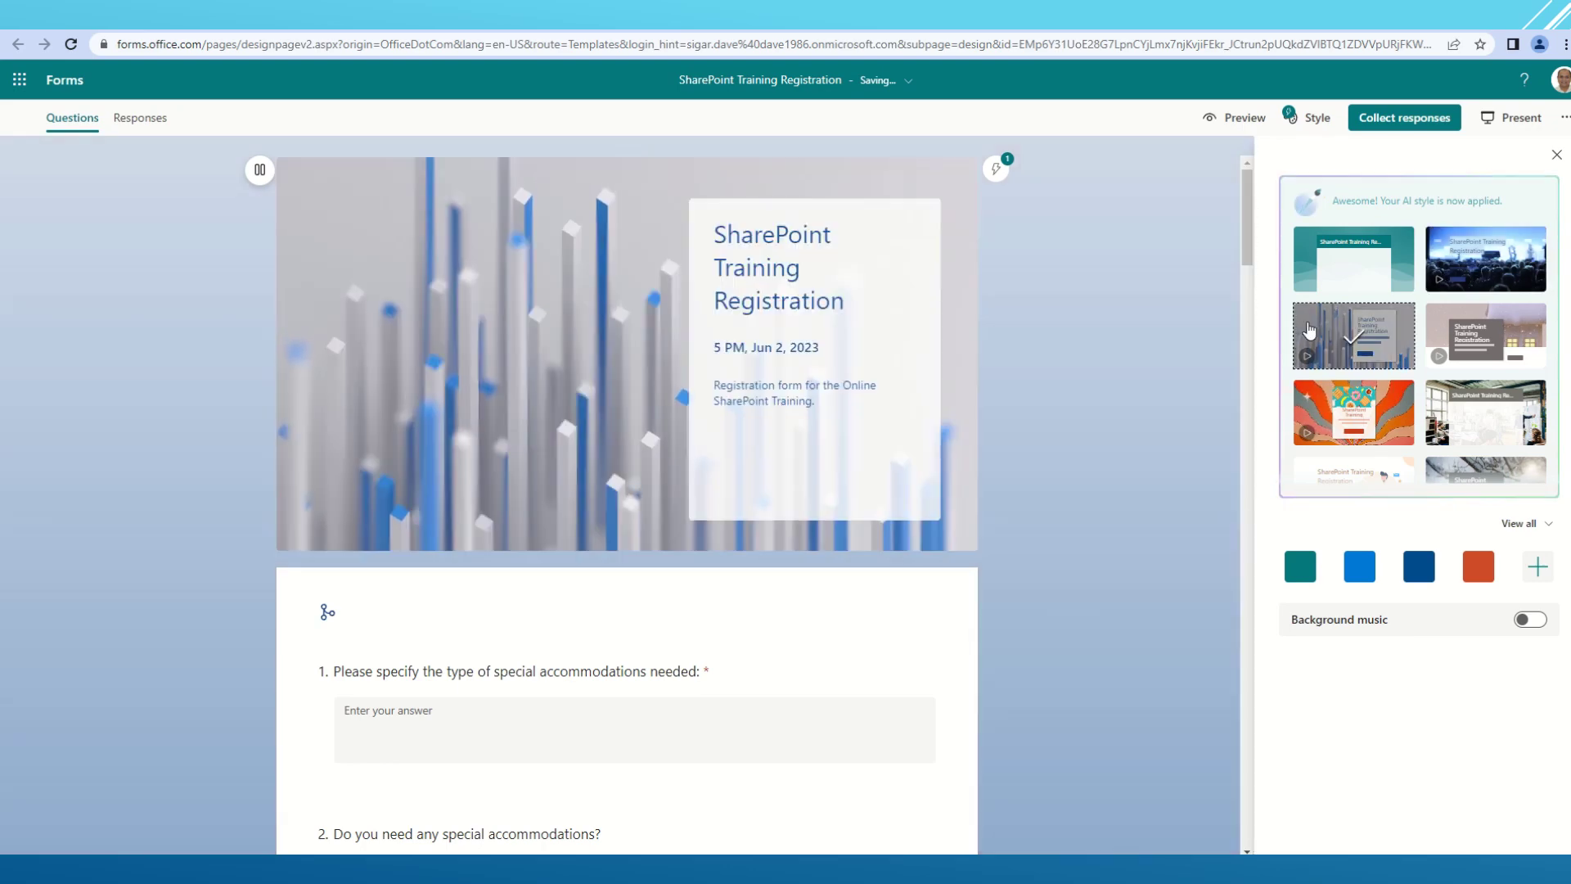
pyautogui.click(1527, 363)
pyautogui.scroll(-1, 1527, 363)
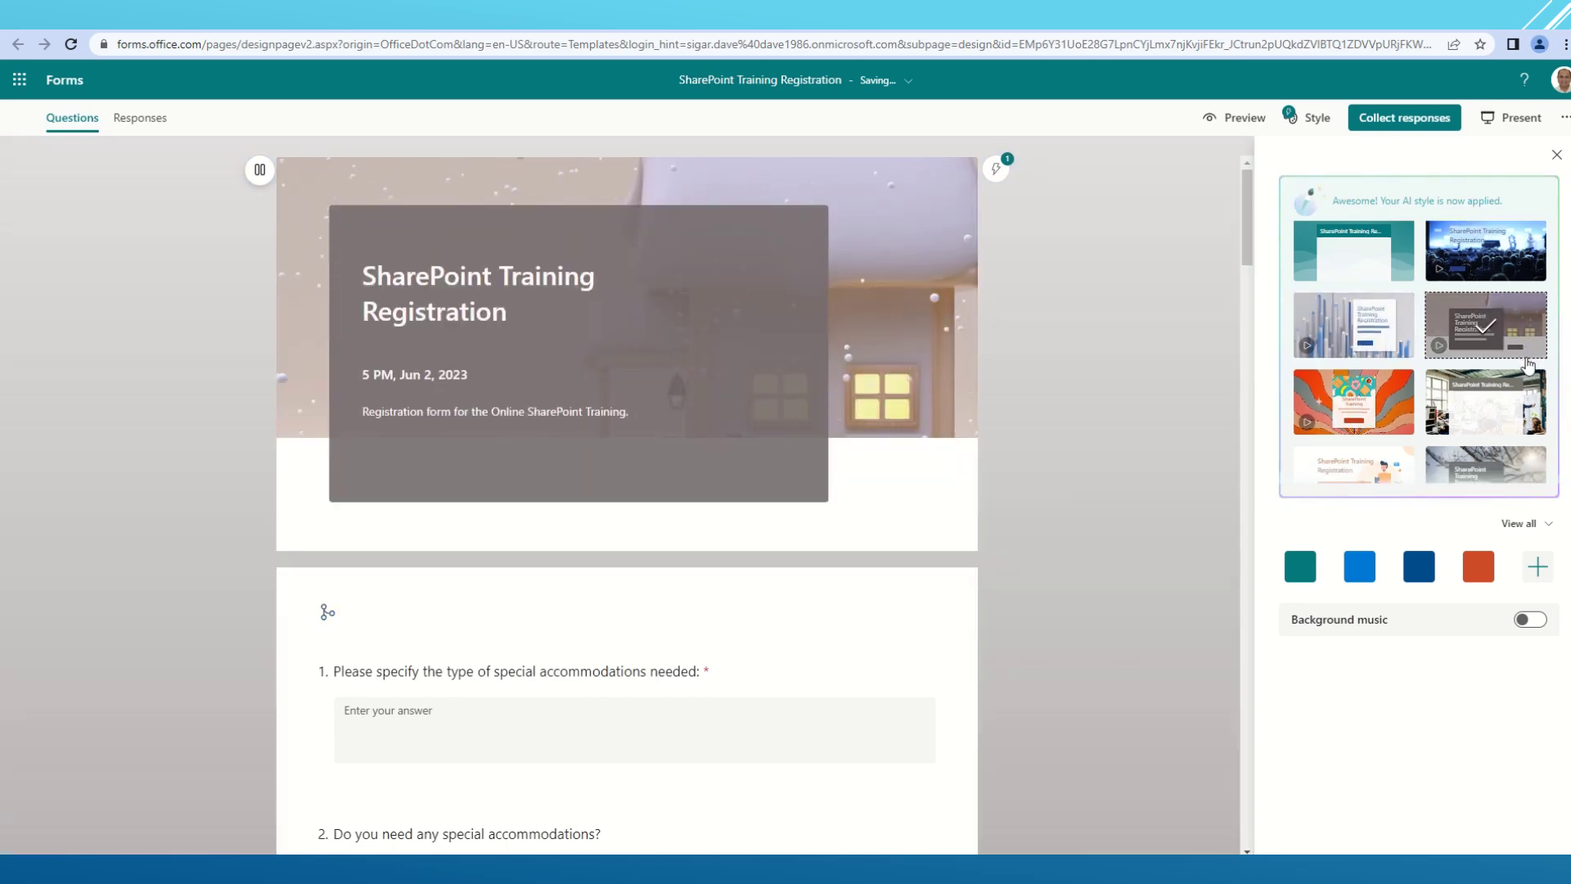
pyautogui.click(1404, 353)
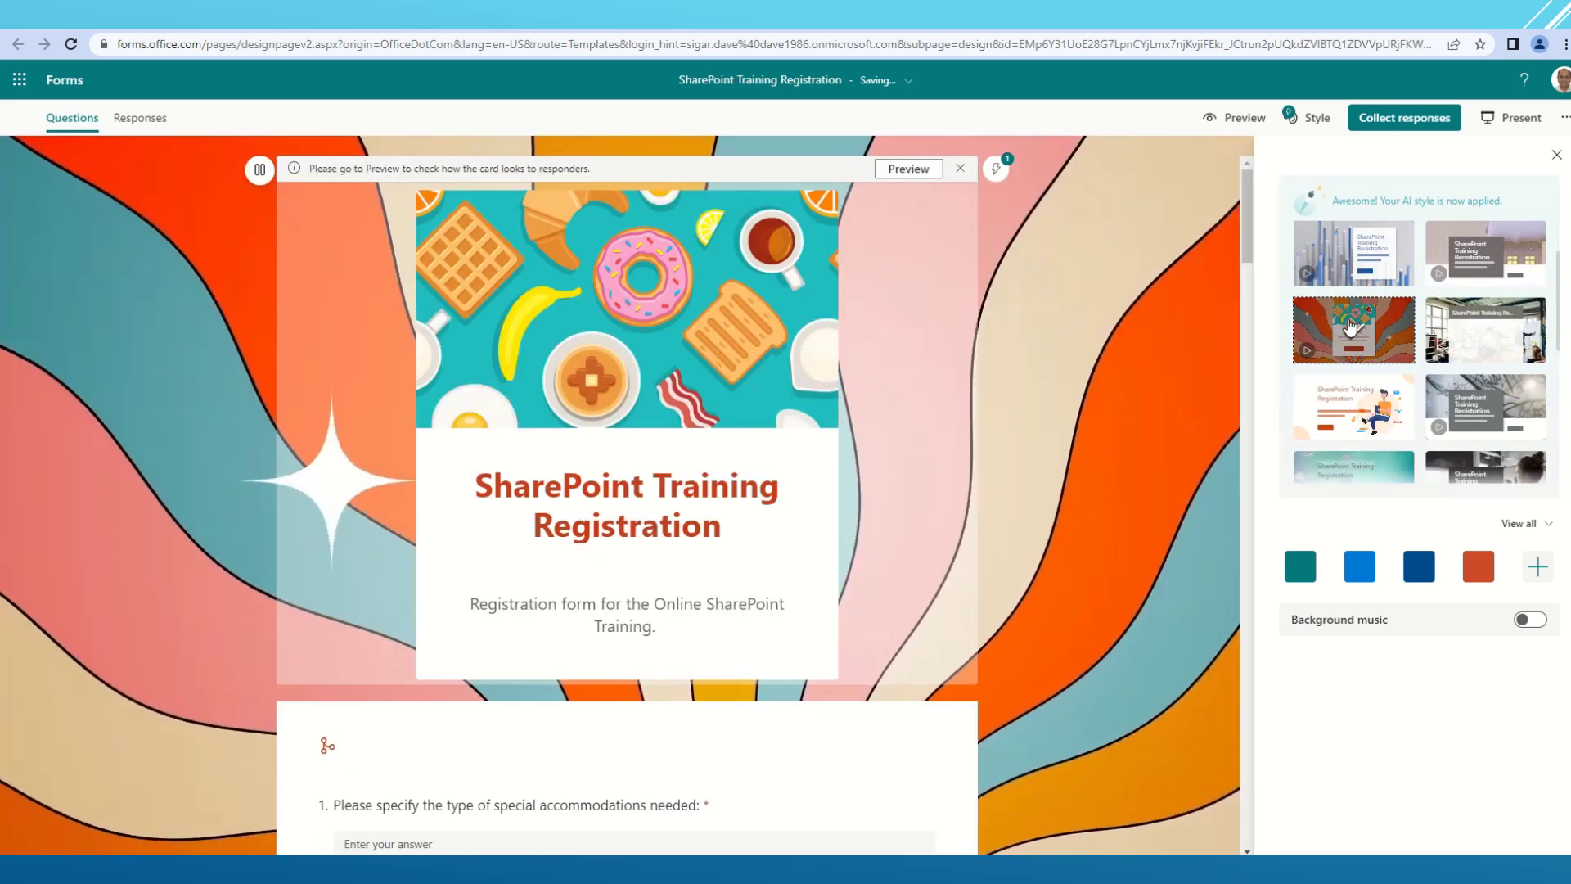
pyautogui.click(1485, 330)
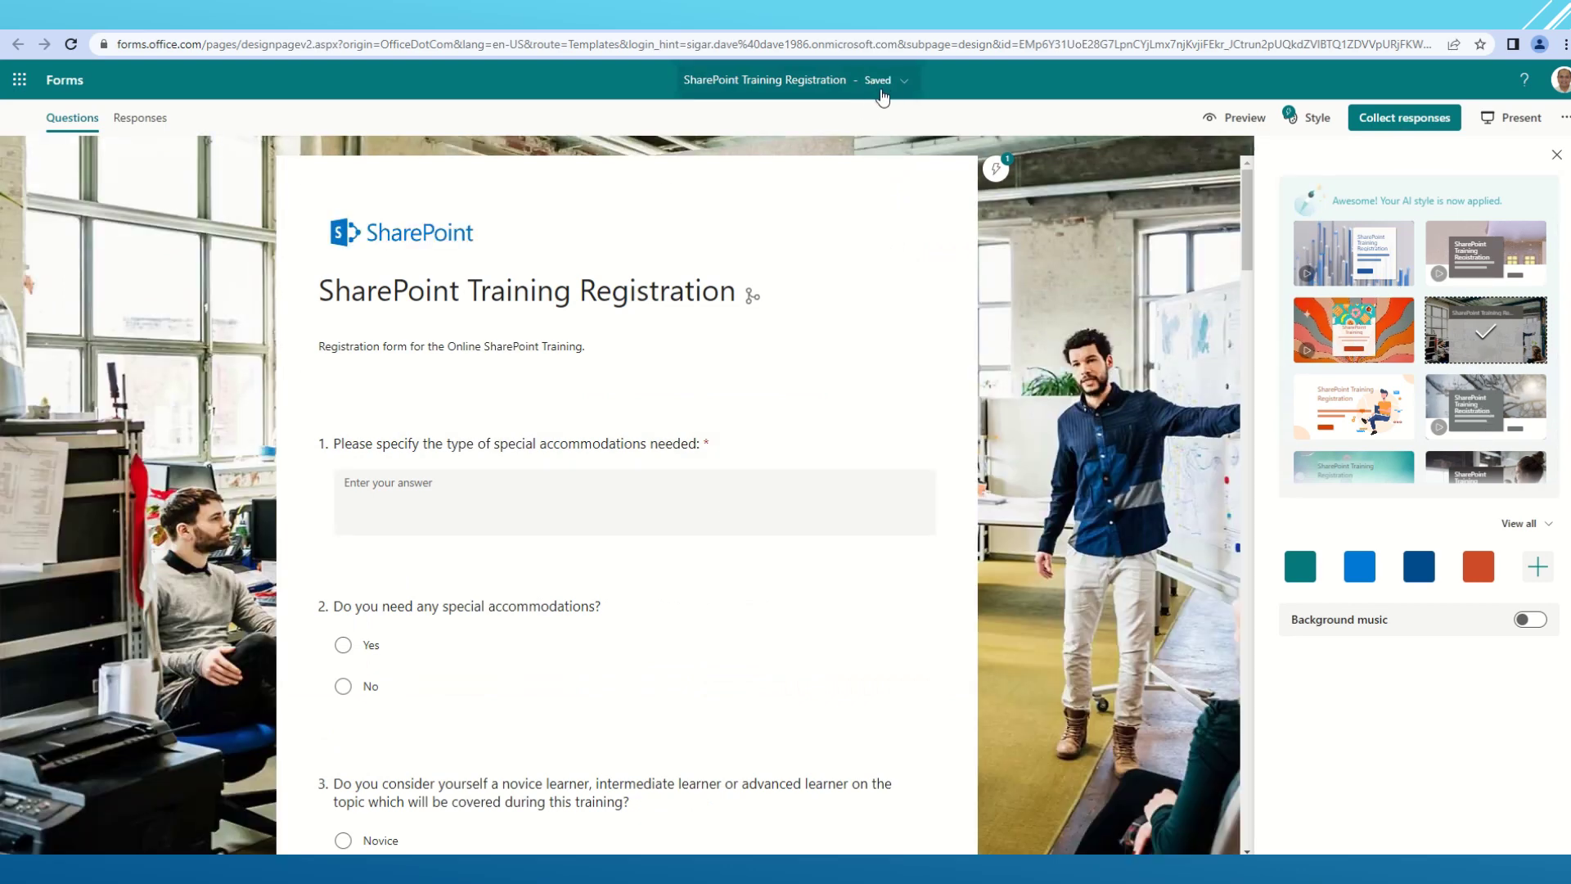
pyautogui.click(1404, 120)
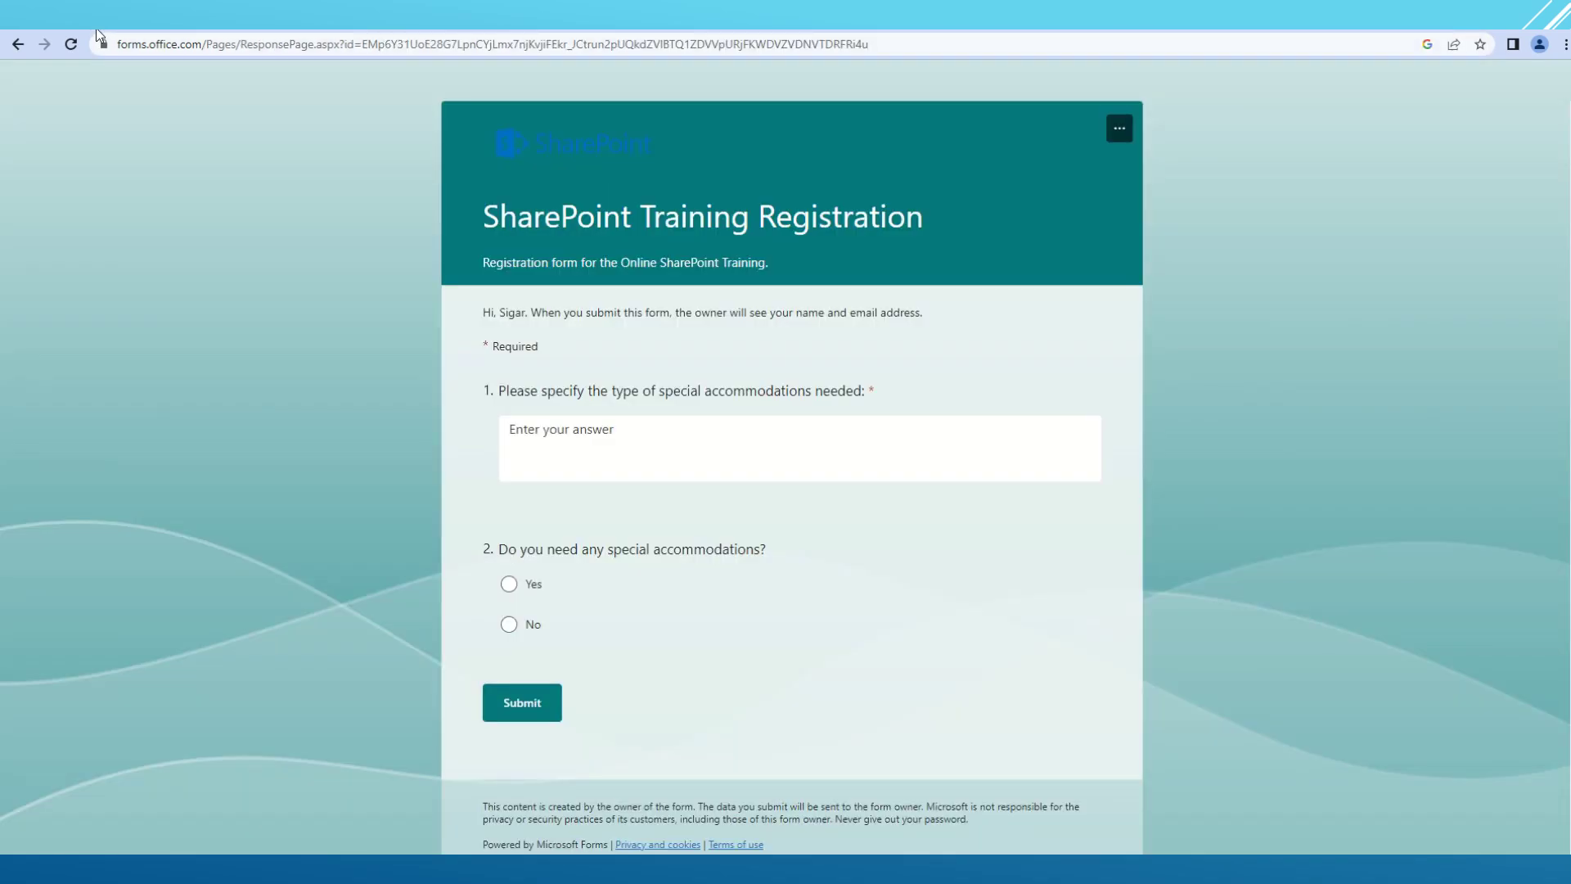
# - On the restyled live form, answer 'Test' and Yes to the accommodations questions and try submitting
pyautogui.click(70, 45)
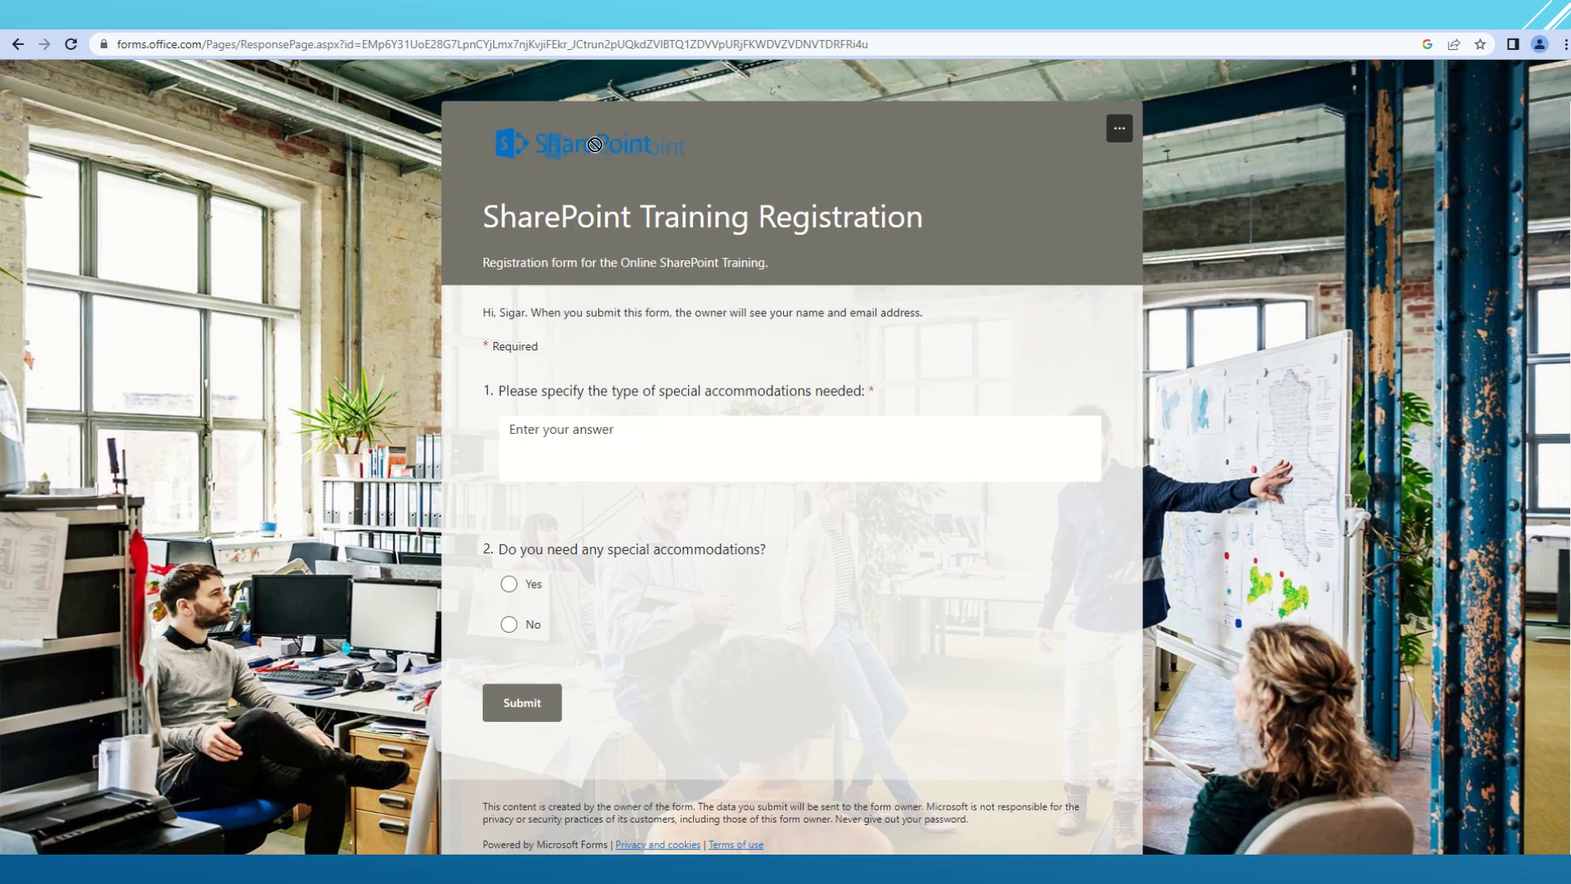
pyautogui.click(884, 449)
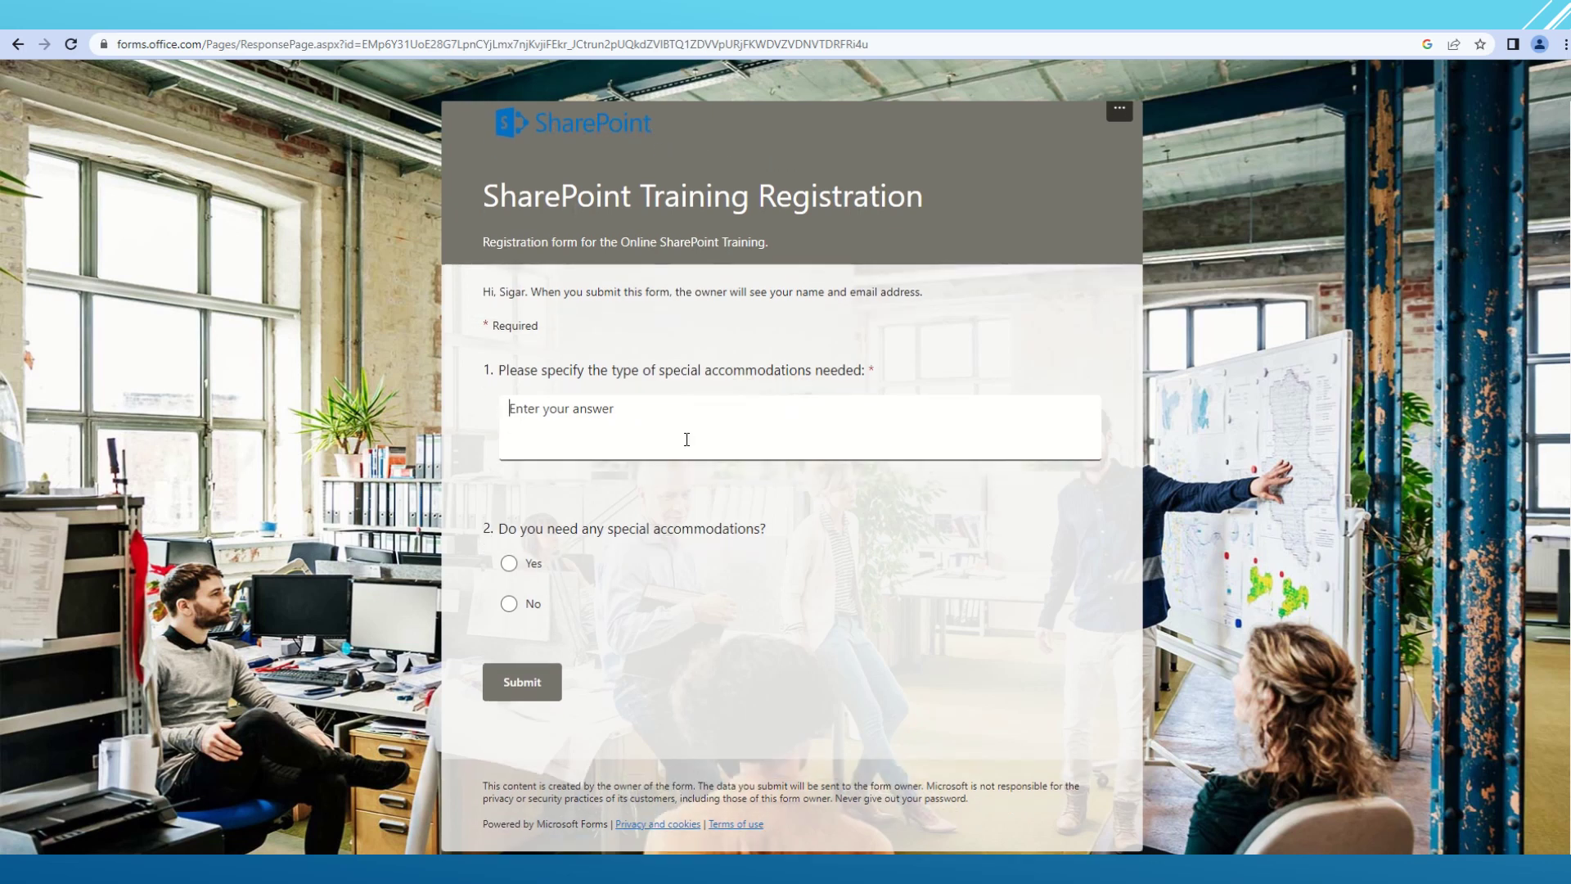
pyautogui.write('Test')
pyautogui.press('Tab')
pyautogui.press('space')
pyautogui.scroll(-5, 782, 597)
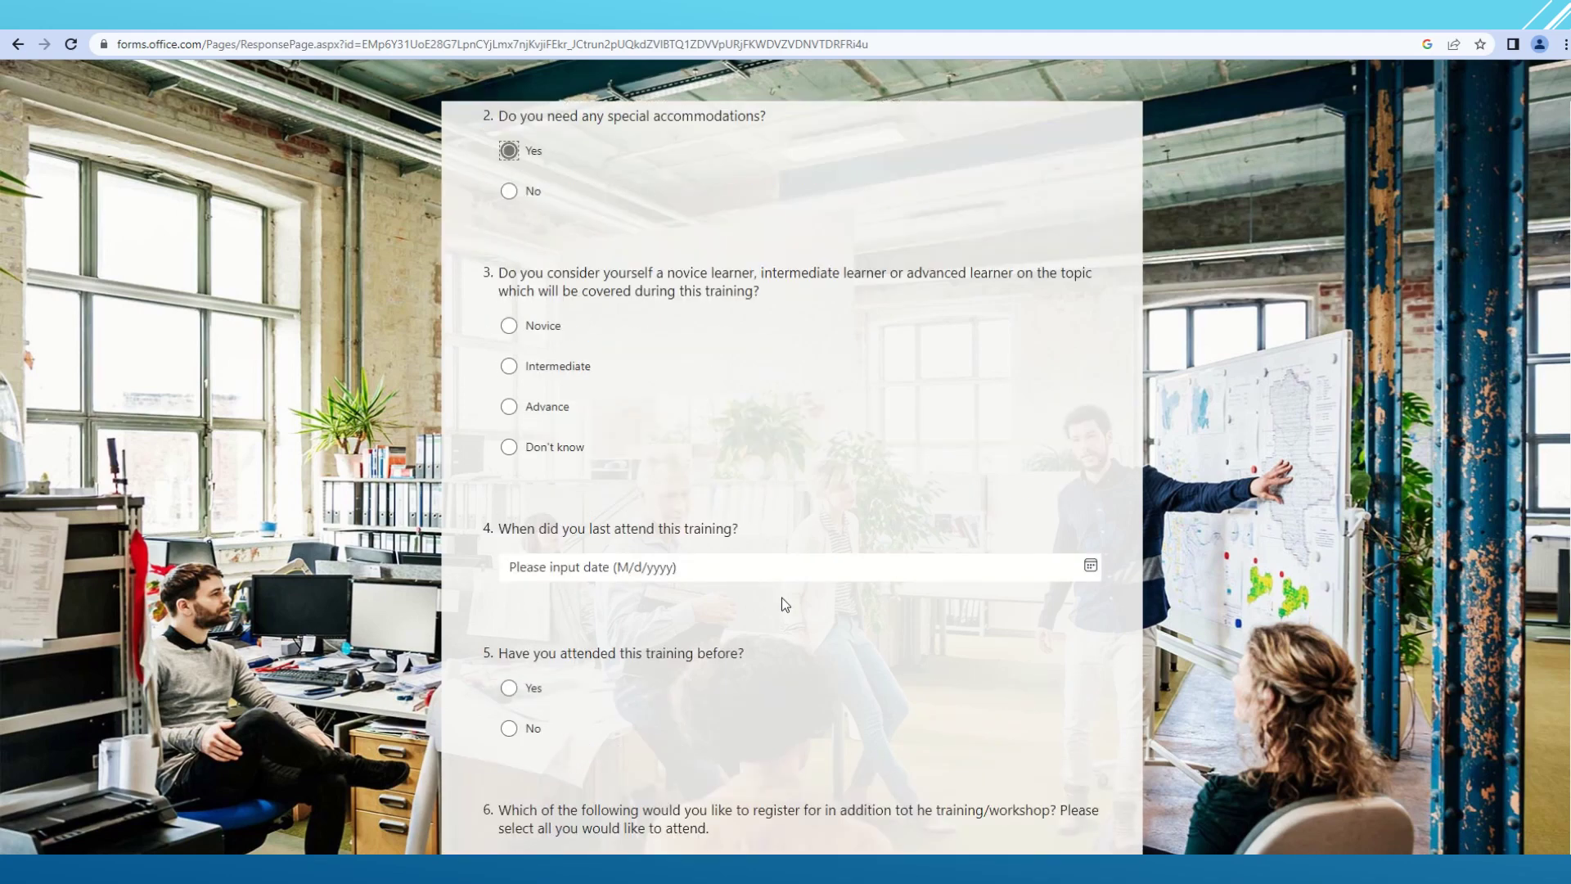
pyautogui.click(508, 191)
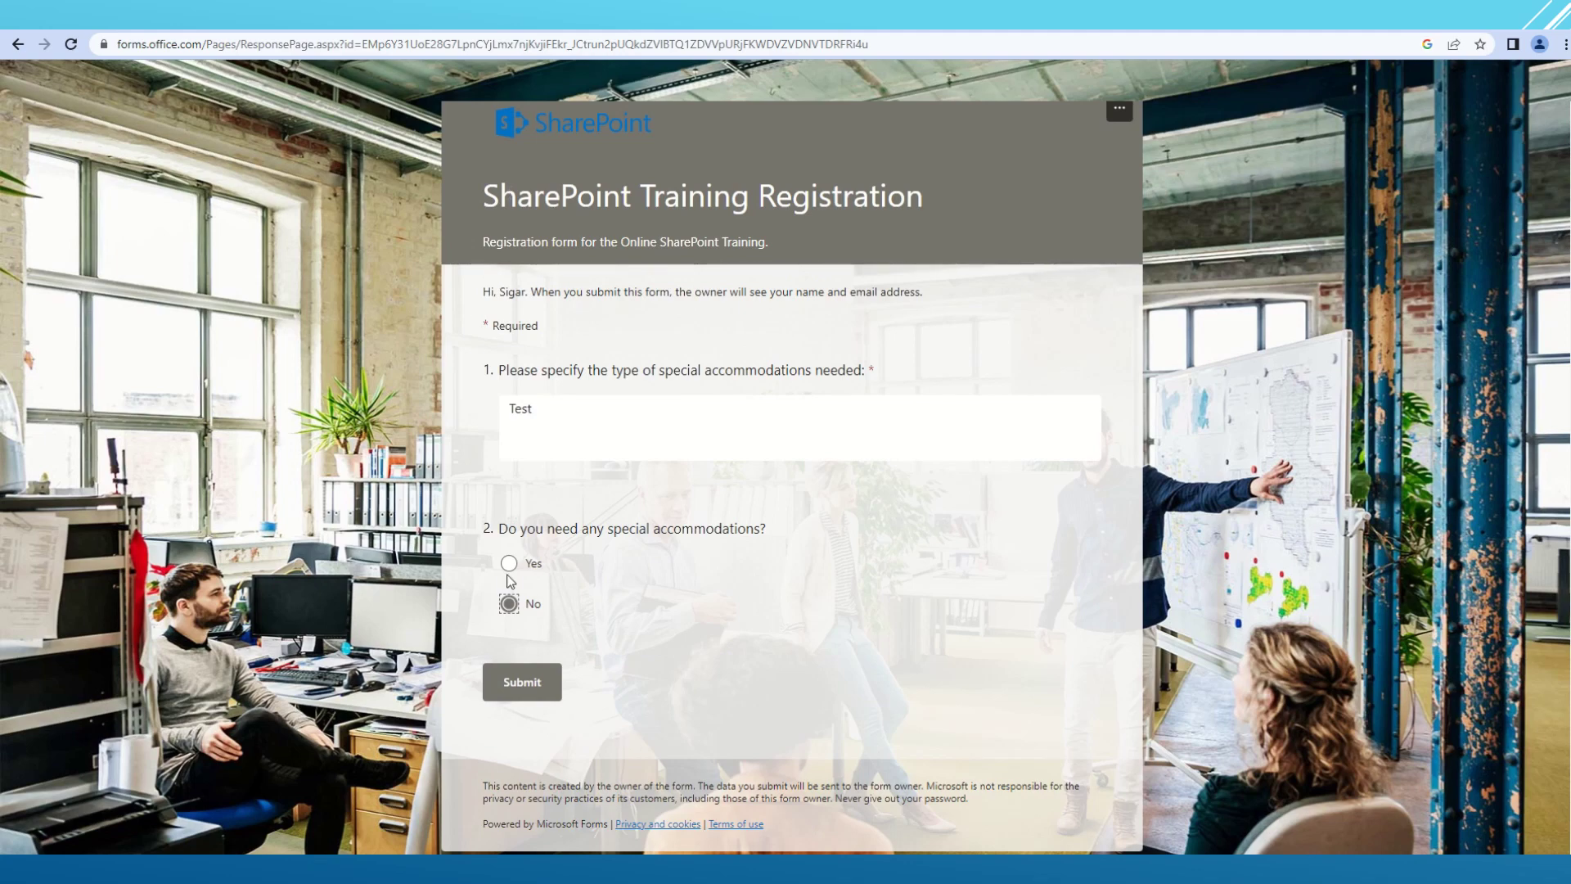
pyautogui.click(509, 563)
pyautogui.scroll(-8, 751, 559)
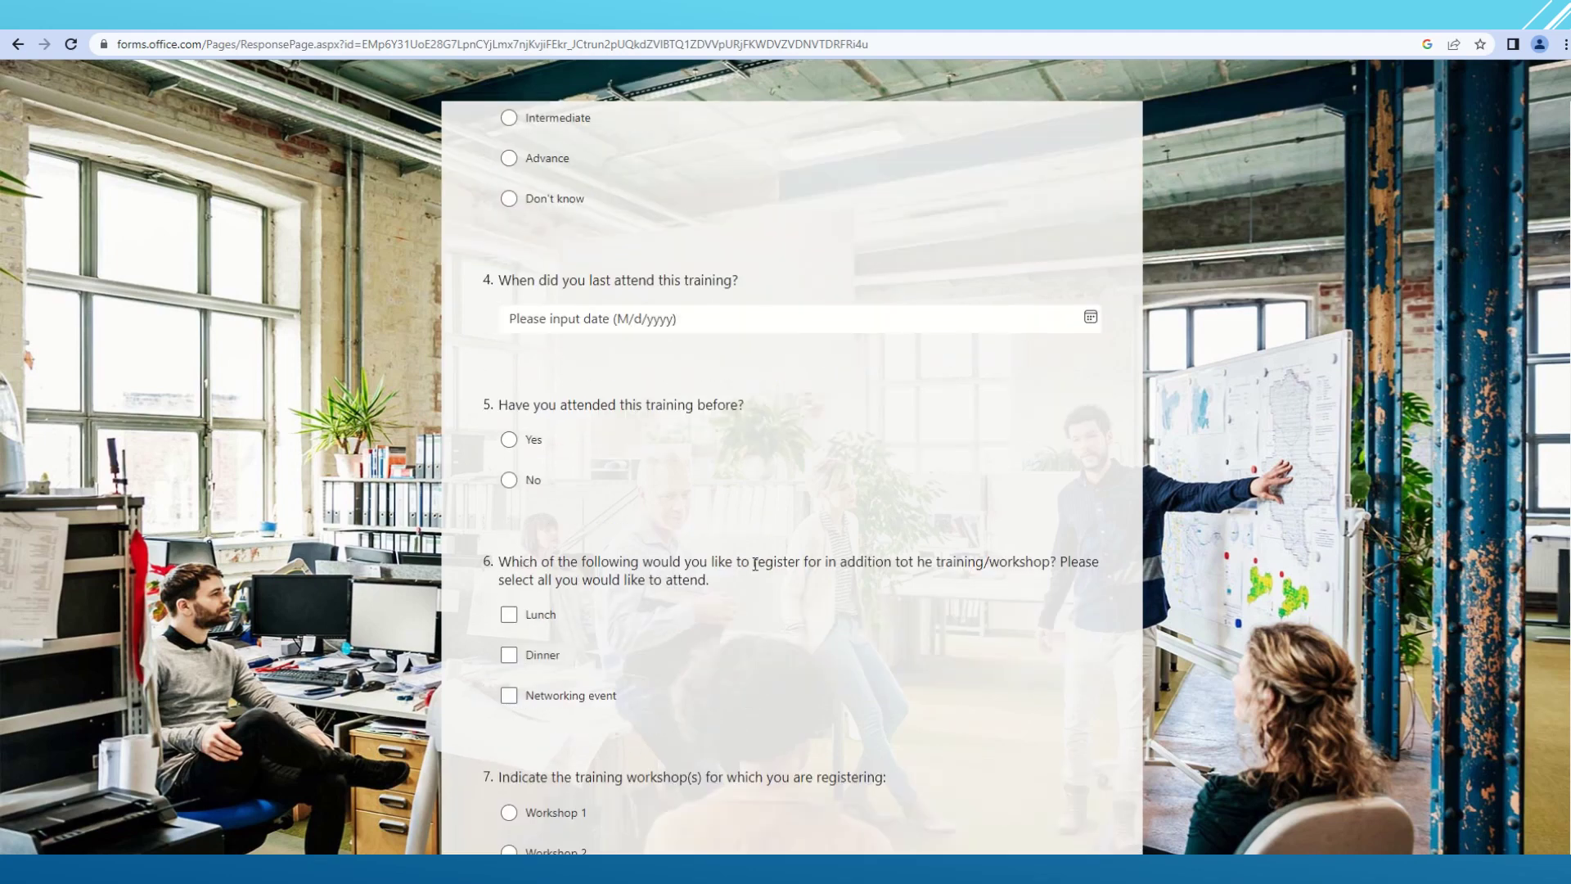
pyautogui.scroll(-20, 755, 564)
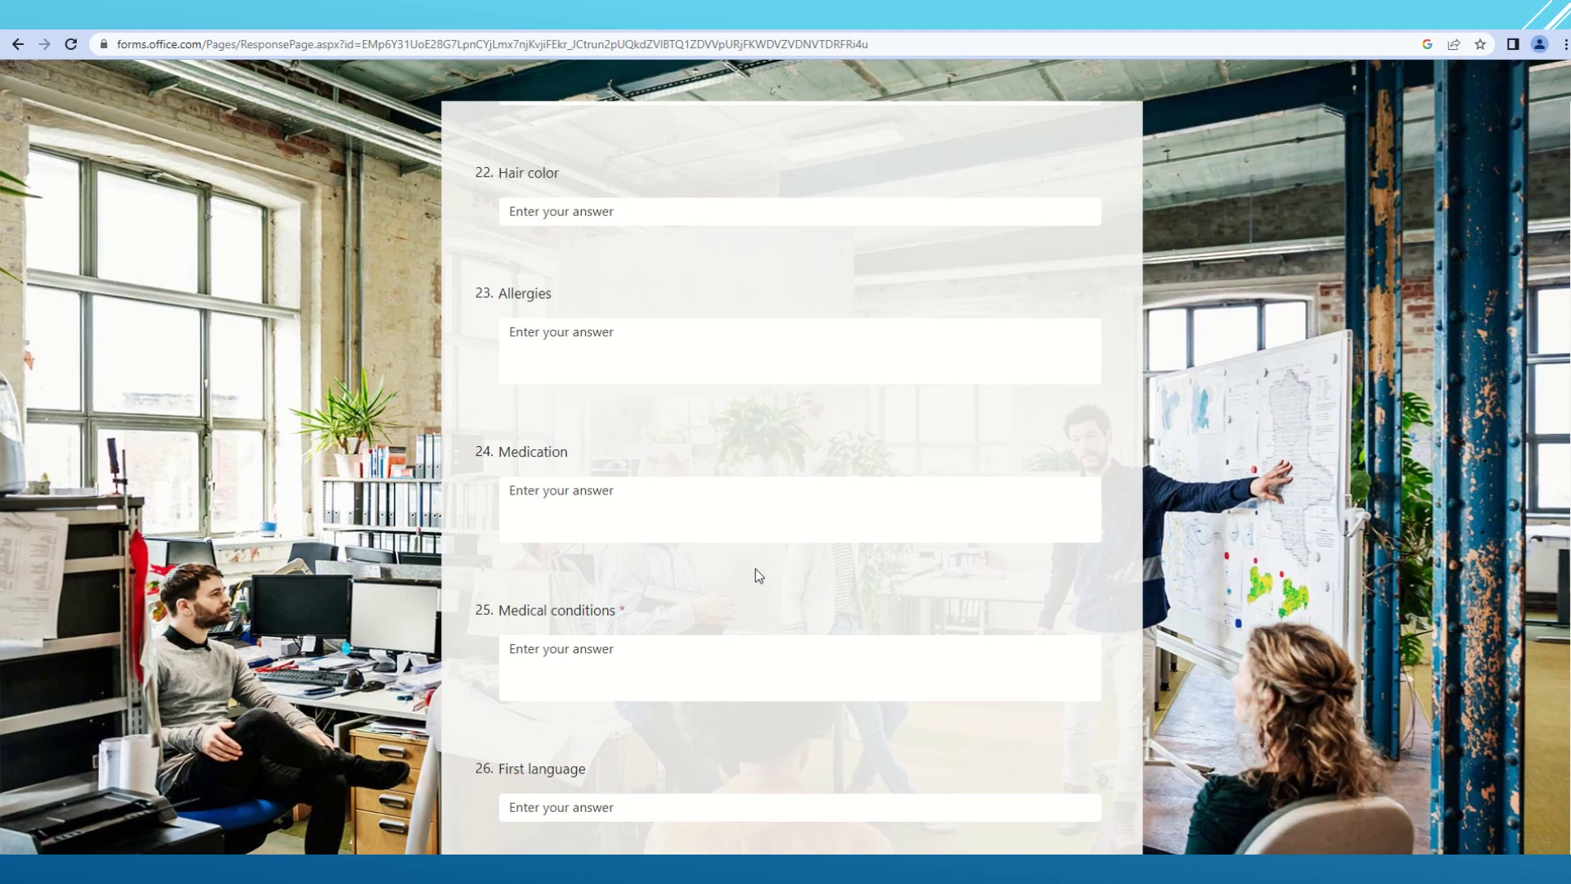
pyautogui.scroll(-4, 754, 568)
pyautogui.click(532, 692)
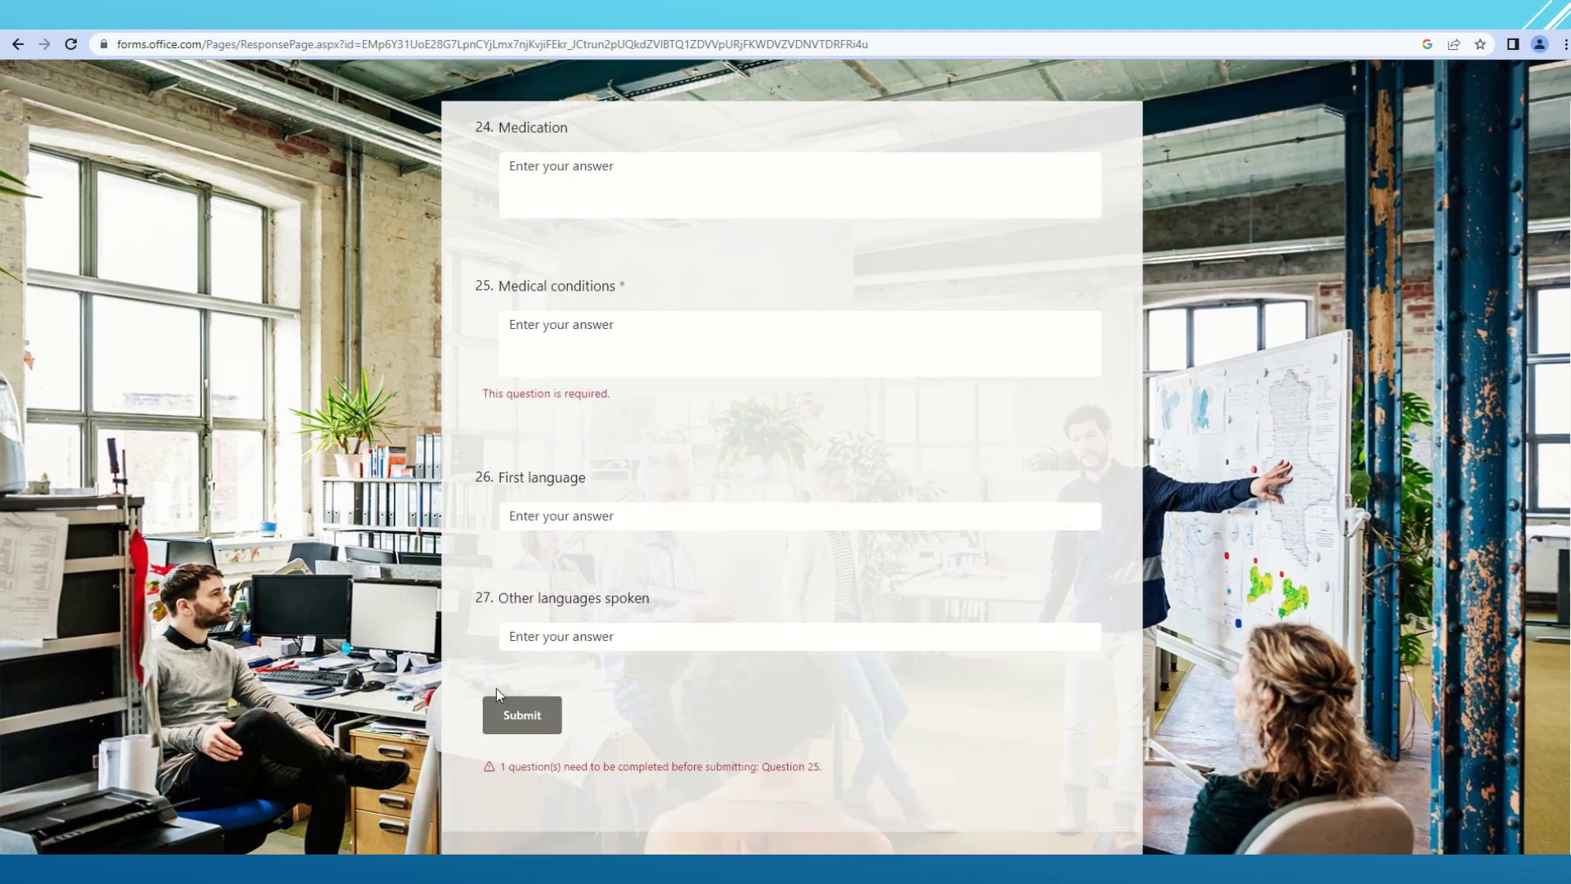
# - Answer 'Nice' for Medical conditions, submit, and review the default thank-you message
pyautogui.click(591, 335)
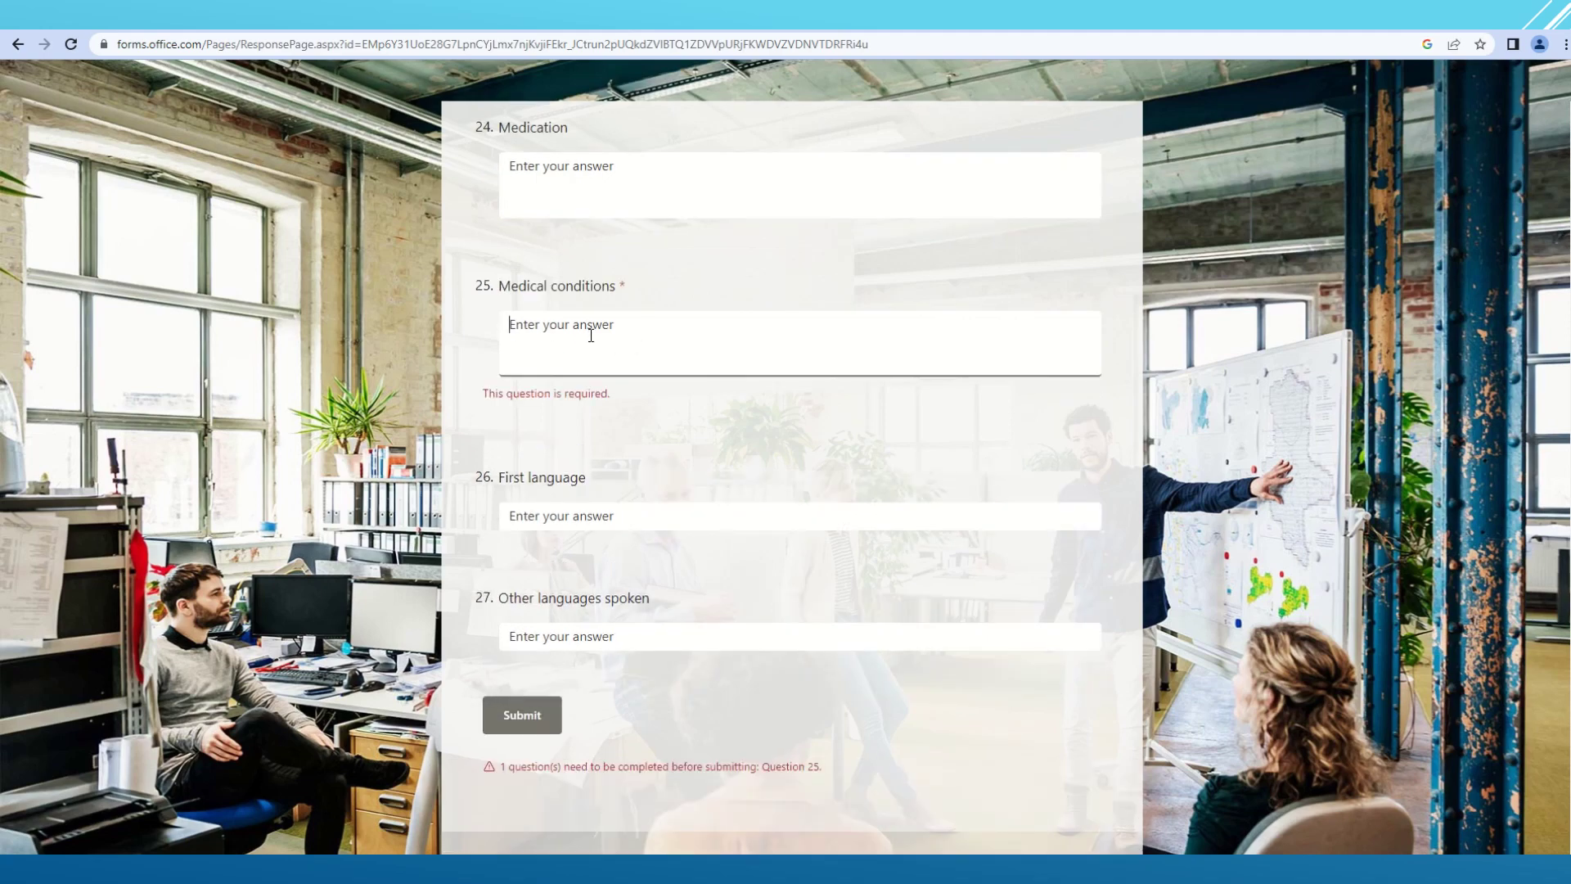
pyautogui.write('Nice')
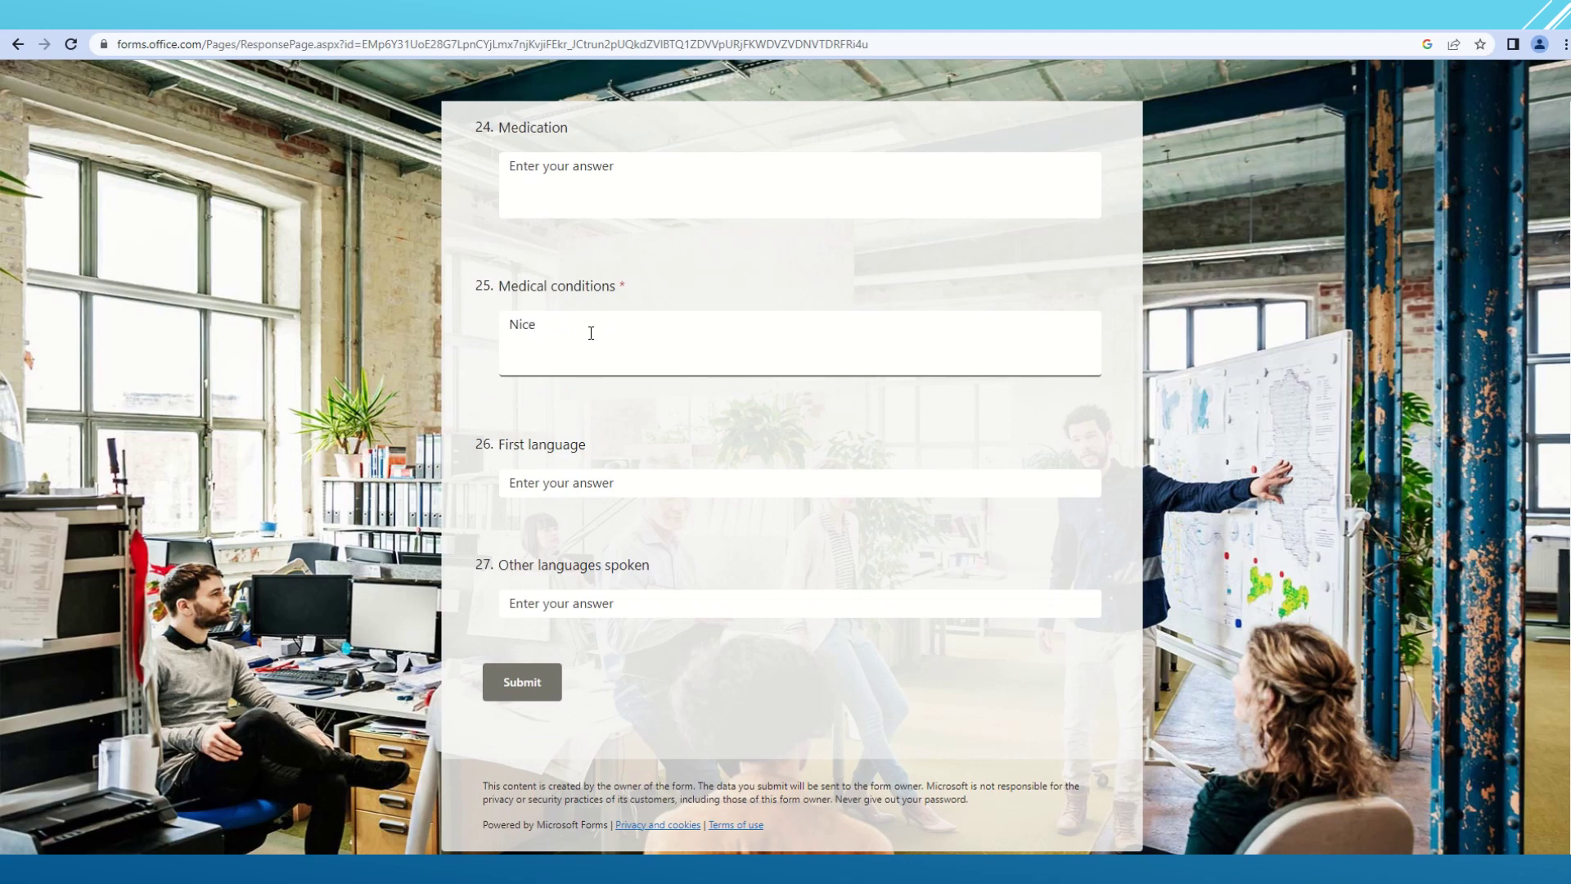
pyautogui.click(522, 686)
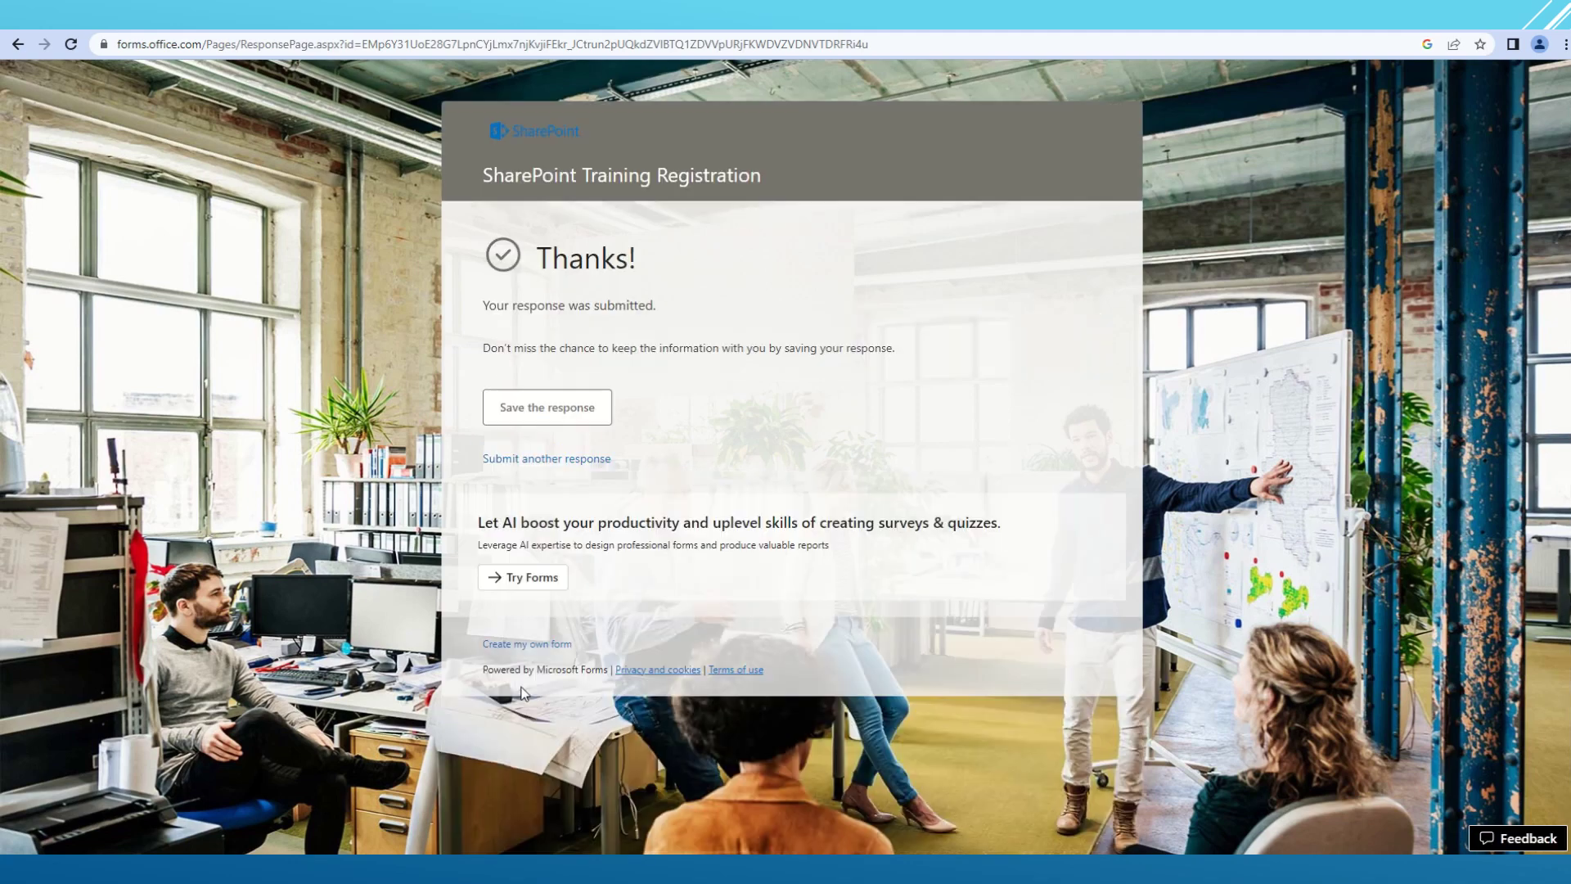
pyautogui.moveTo(489, 306); pyautogui.dragTo(974, 366)
pyautogui.click(975, 360)
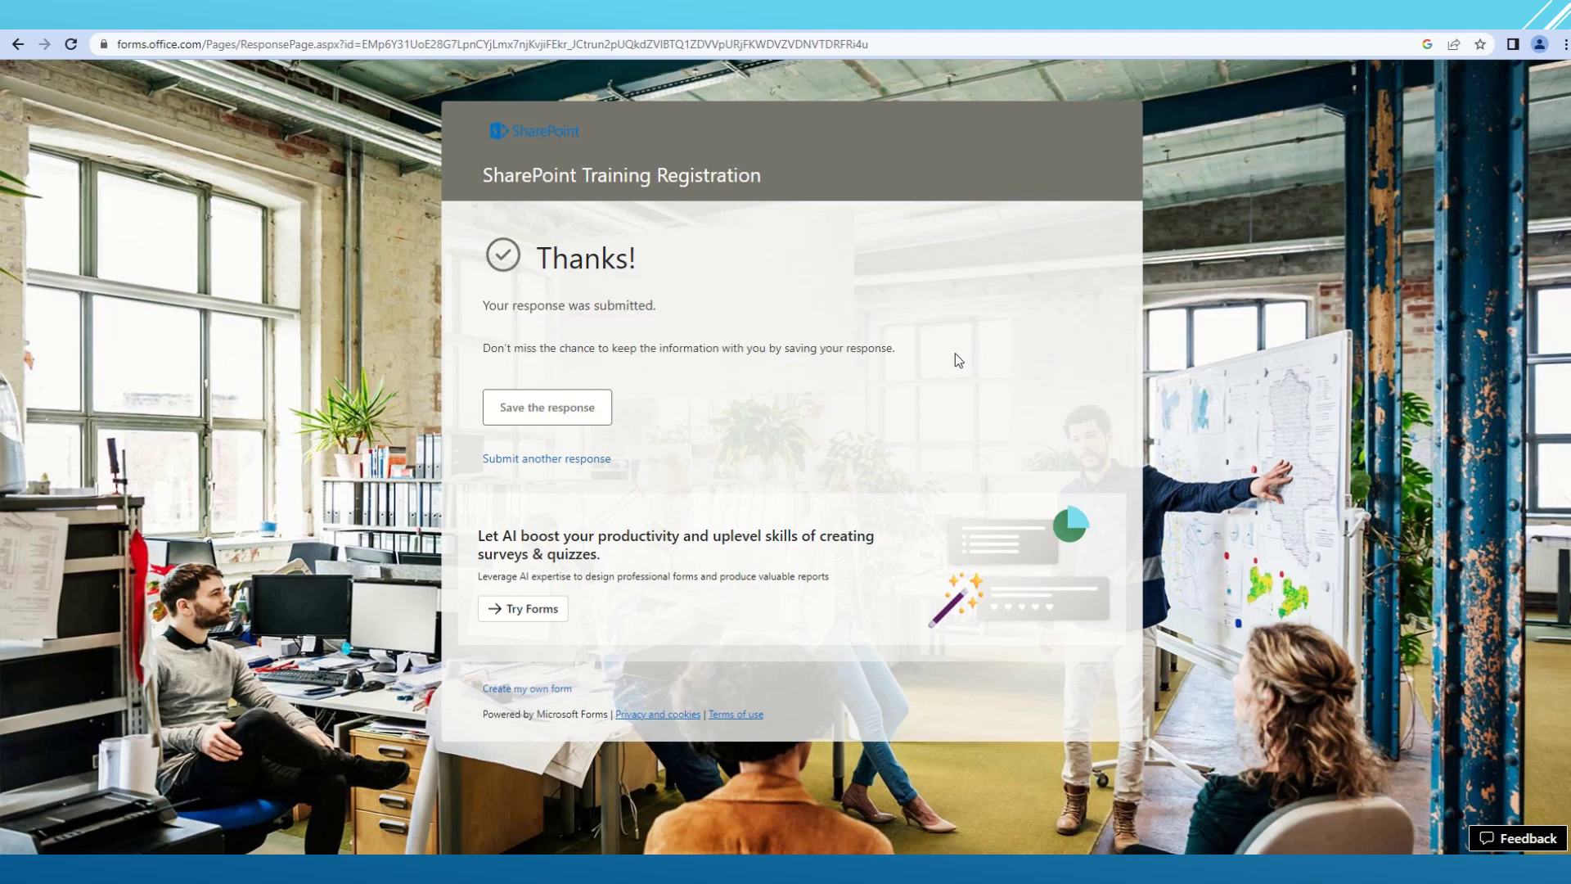
pyautogui.moveTo(496, 306); pyautogui.dragTo(879, 342)
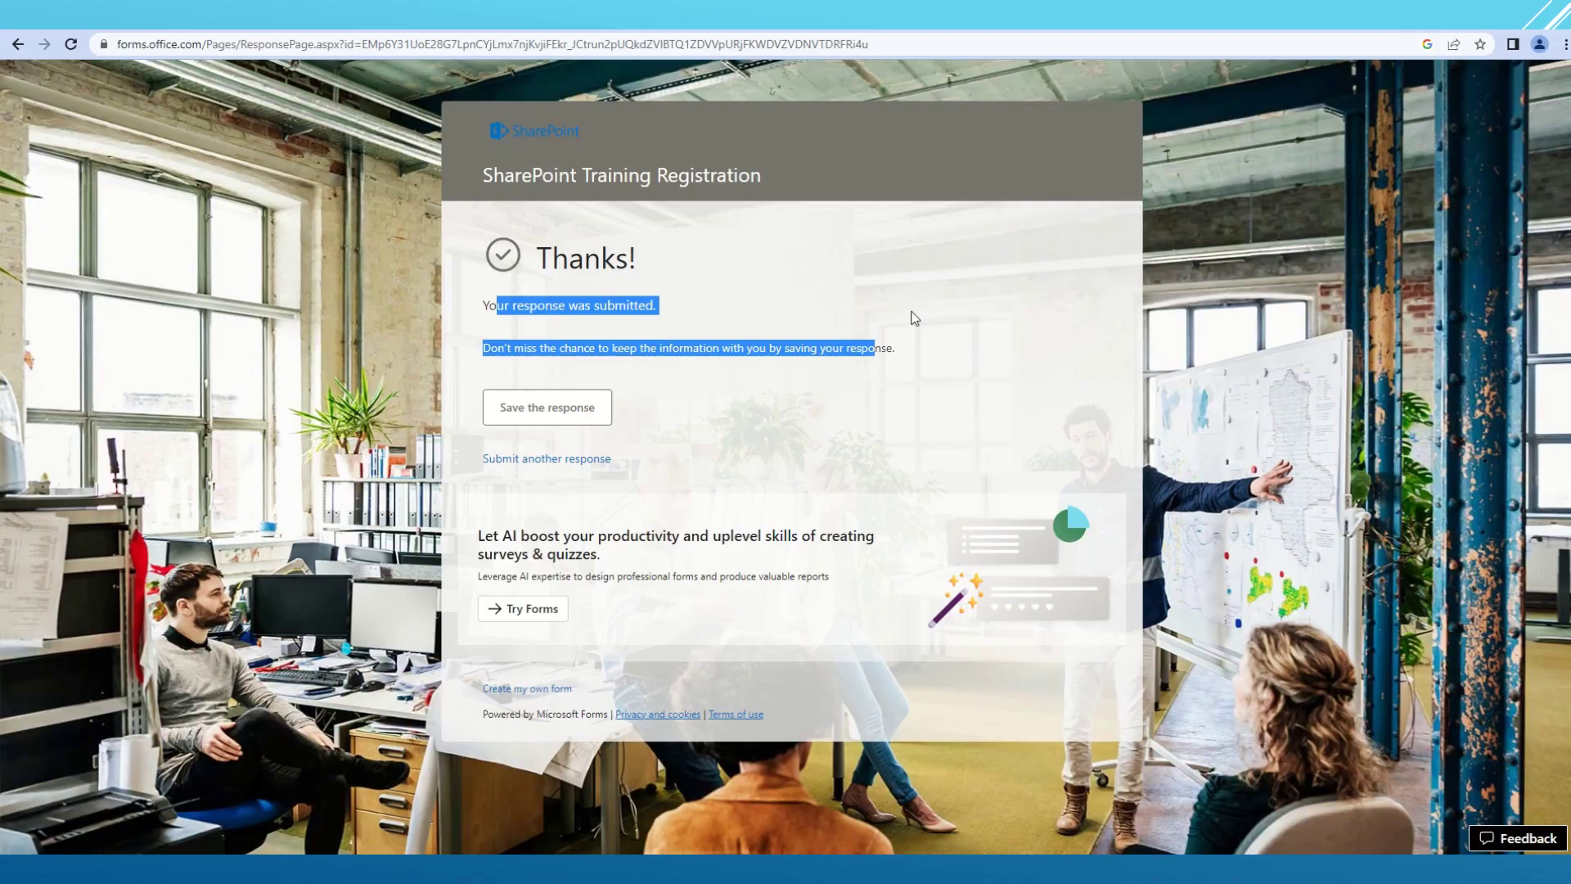
# - Back in the editor, turn on One response per person in the form settings
pyautogui.click(903, 29)
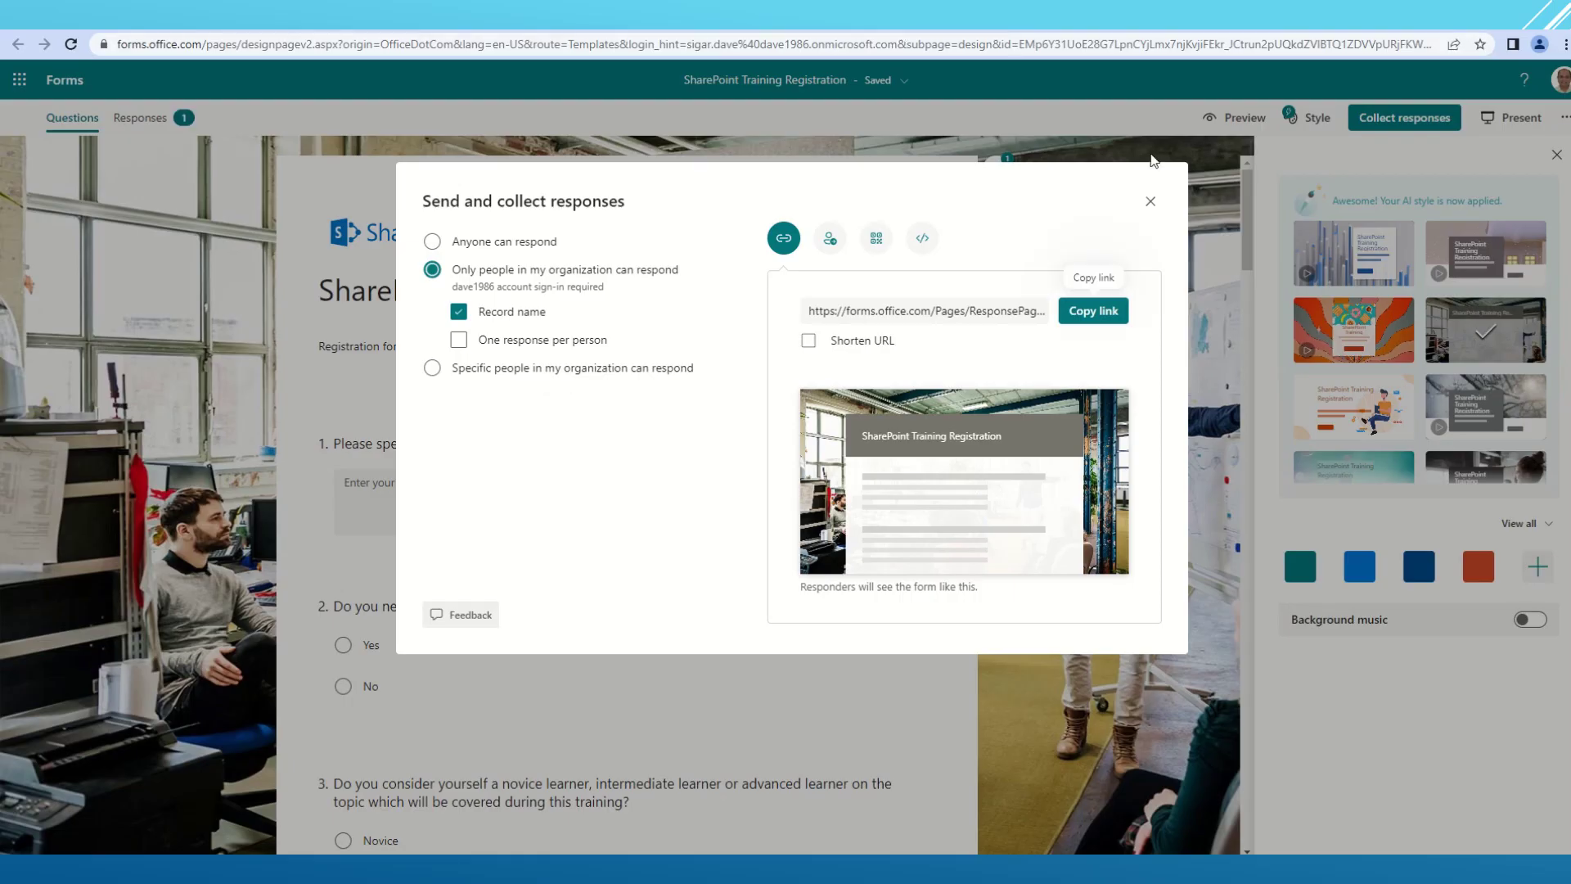
pyautogui.click(1151, 202)
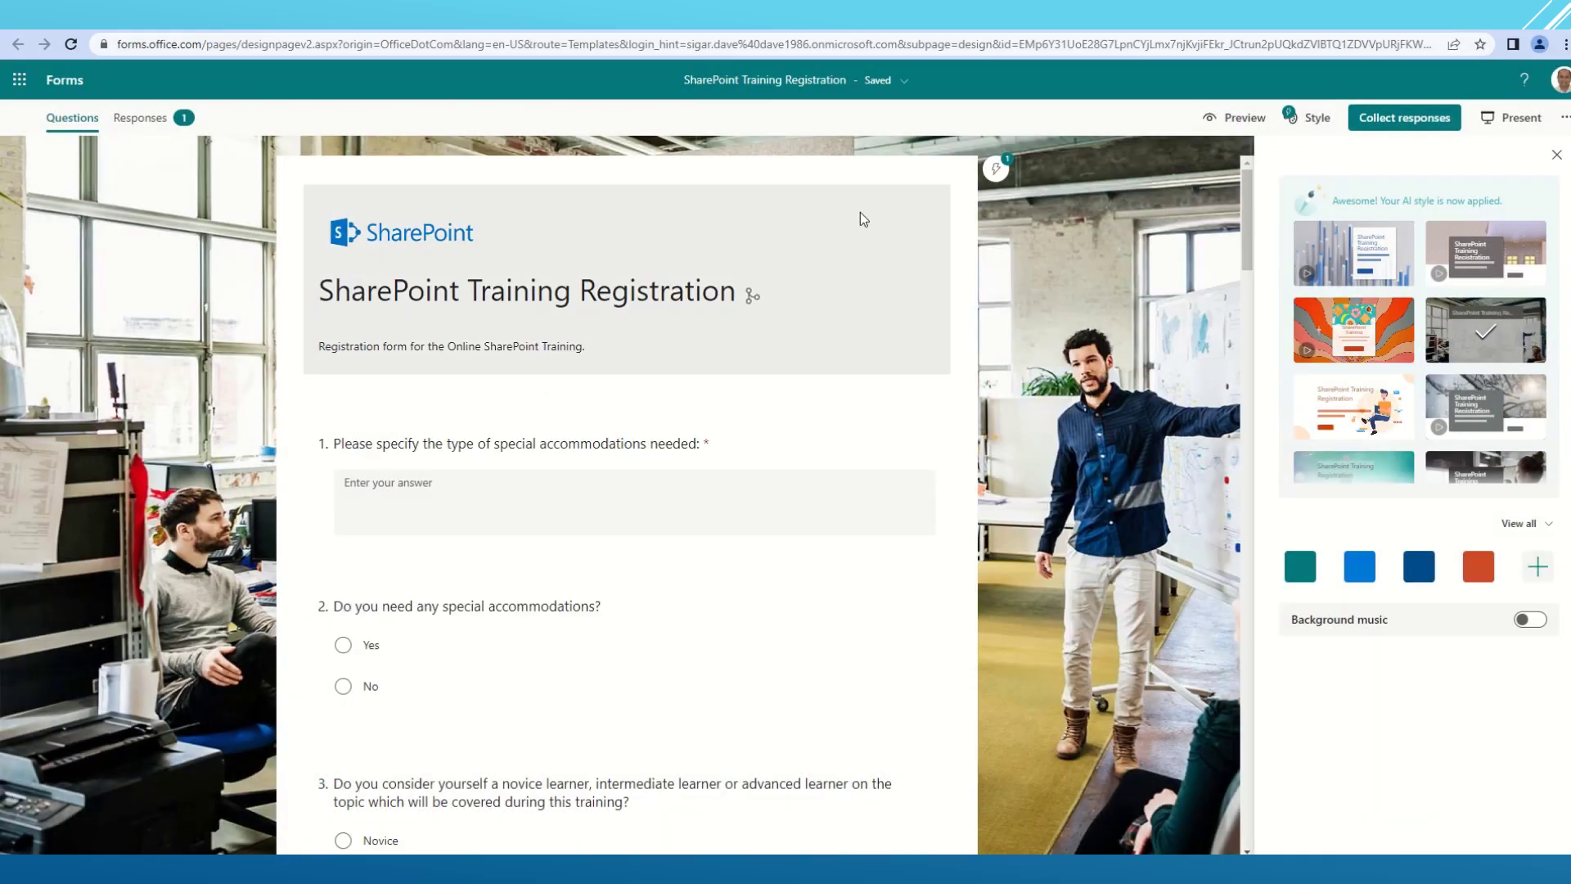
pyautogui.click(1565, 118)
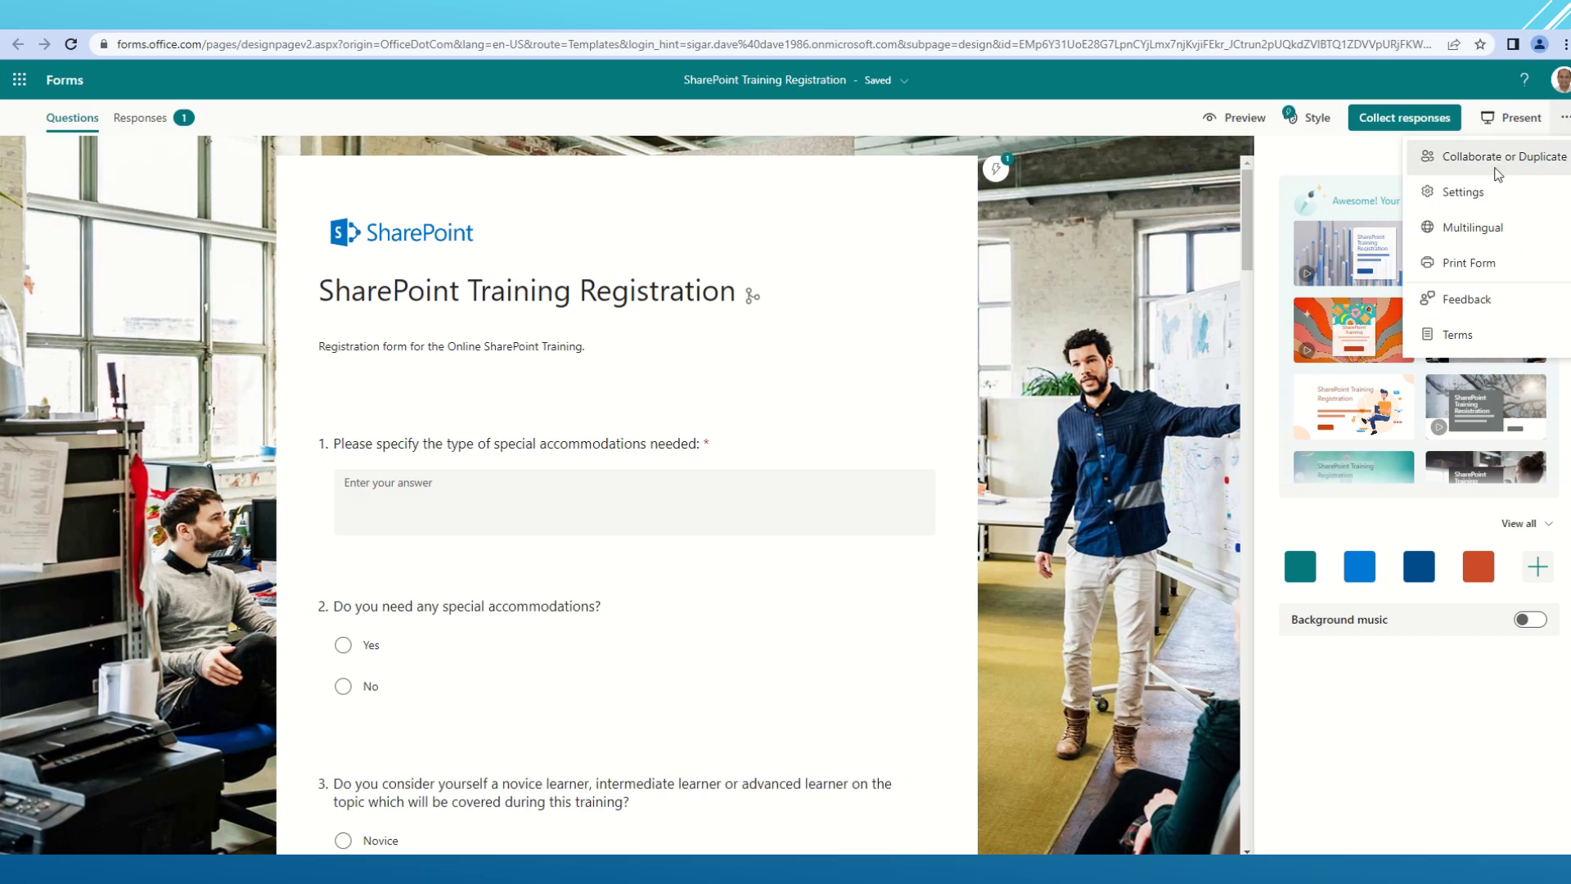
pyautogui.click(1424, 191)
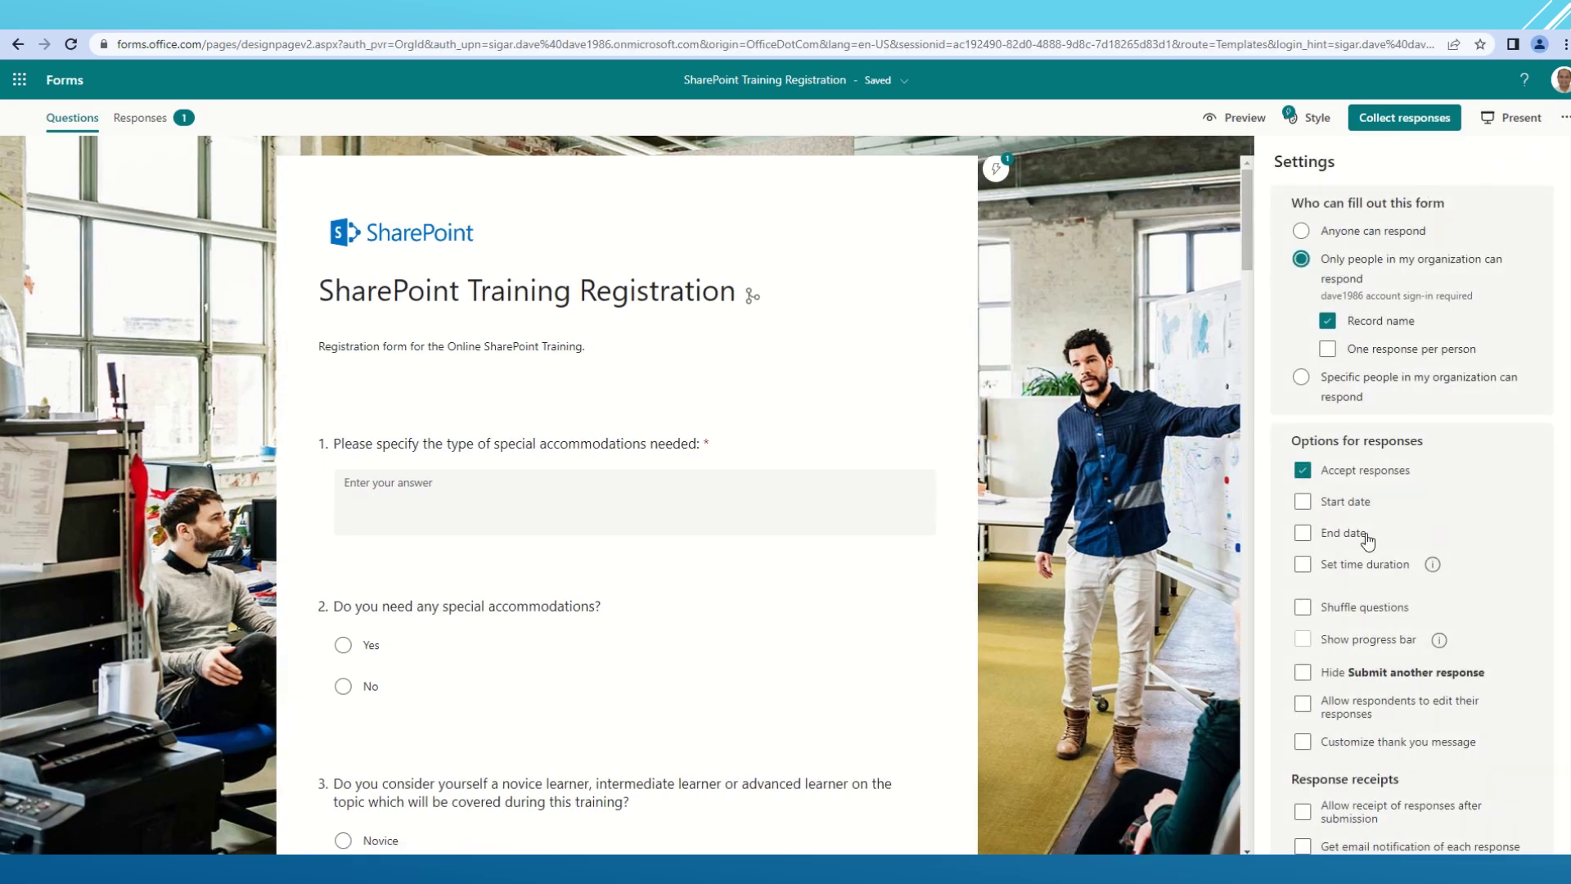
pyautogui.scroll(-1, 1397, 465)
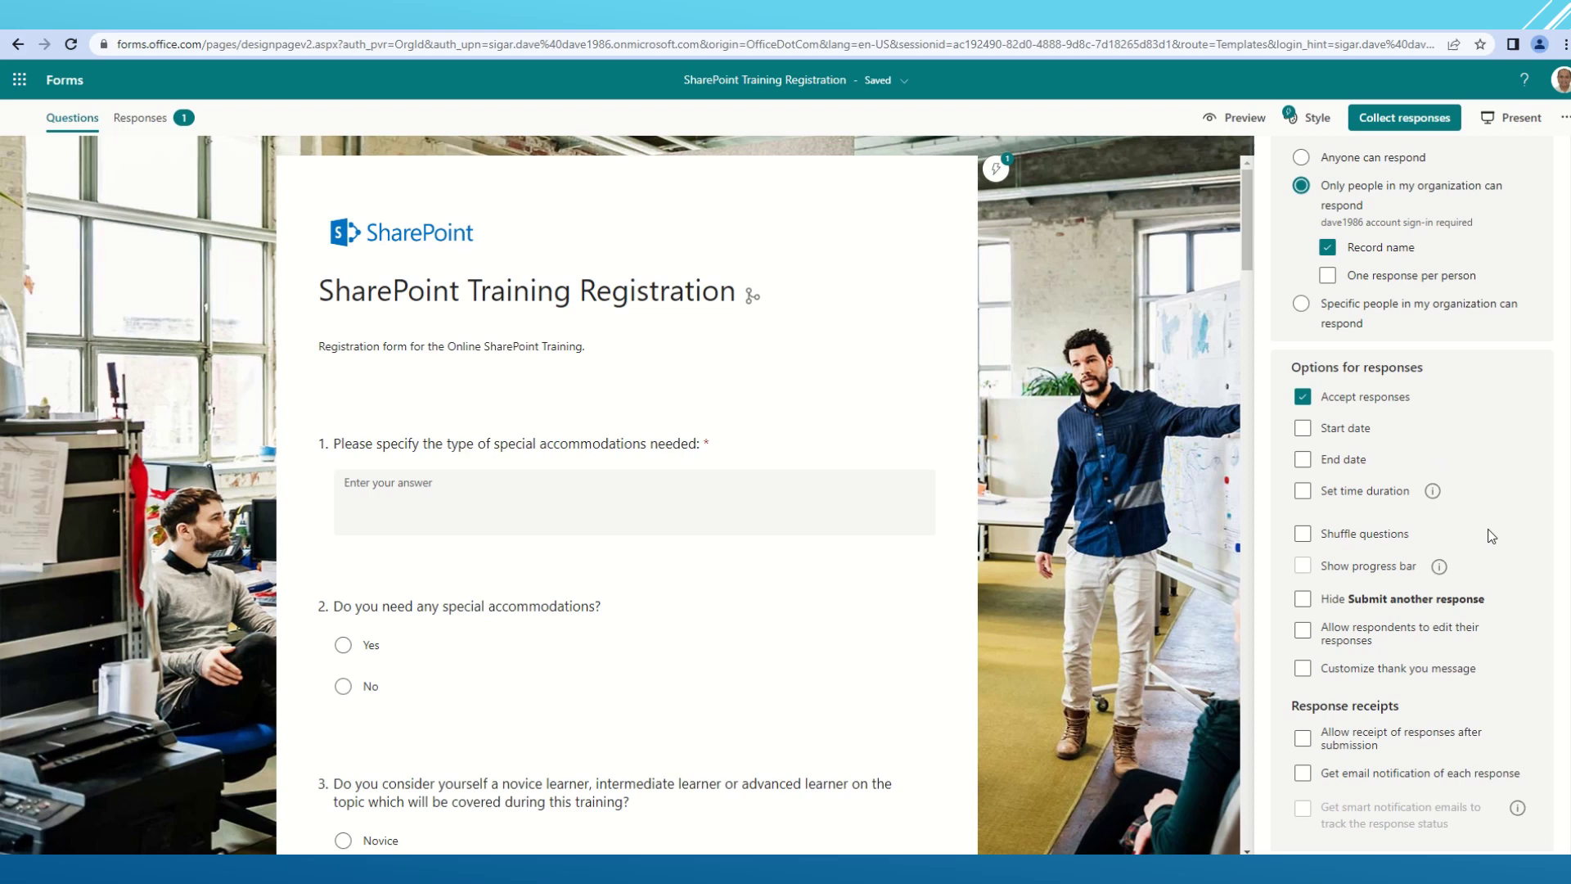
pyautogui.click(1325, 277)
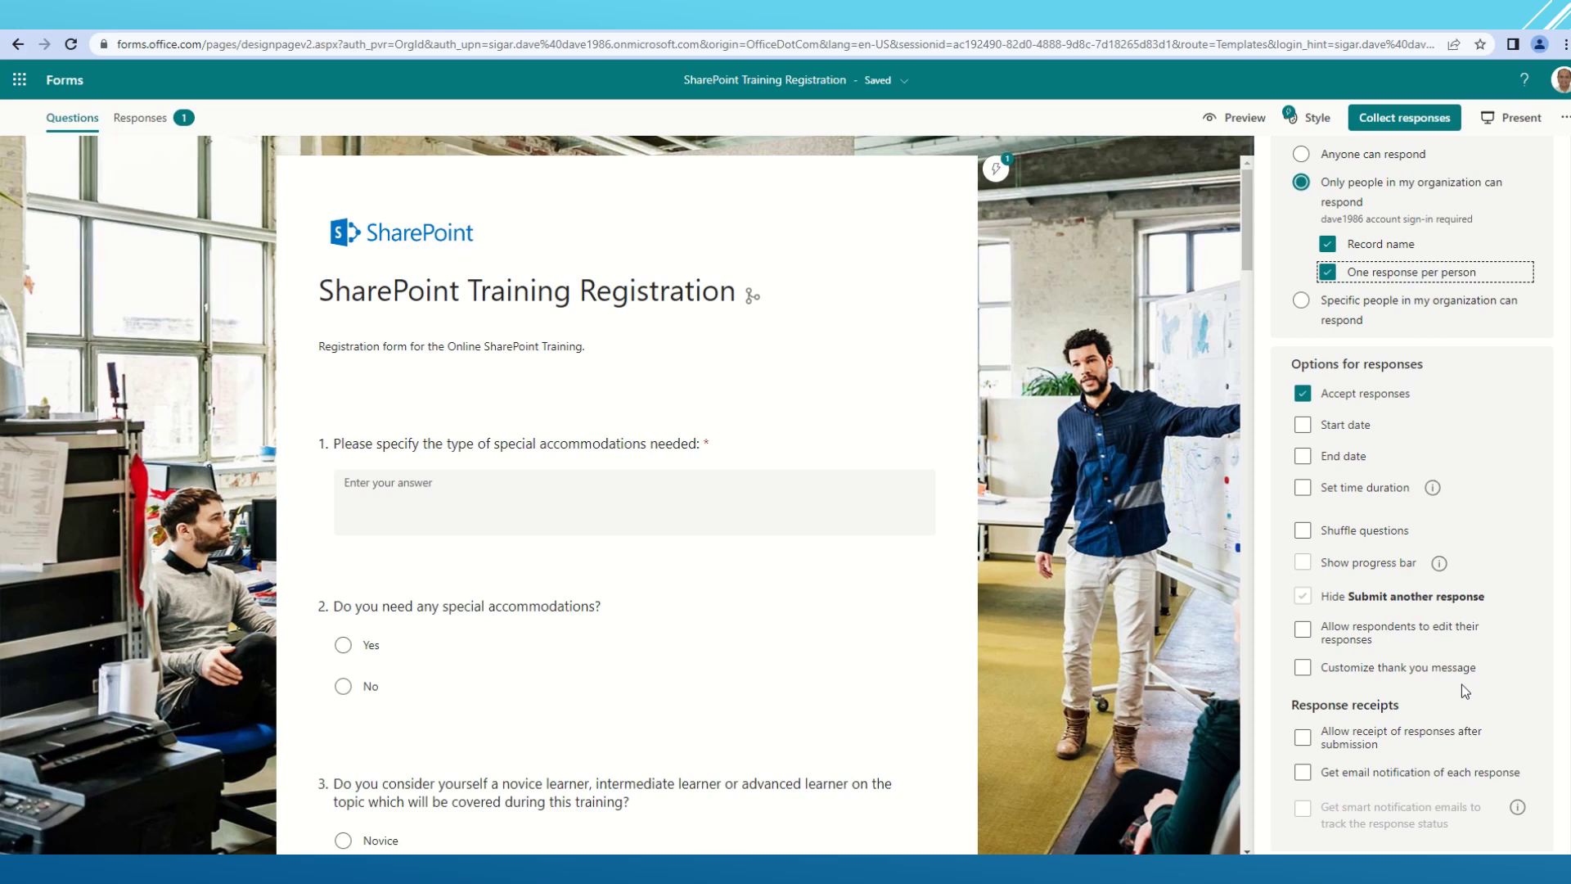
# - Enable a custom thank-you message reading 'We will get back to you as soon as possible'
pyautogui.click(1404, 676)
pyautogui.click(1392, 708)
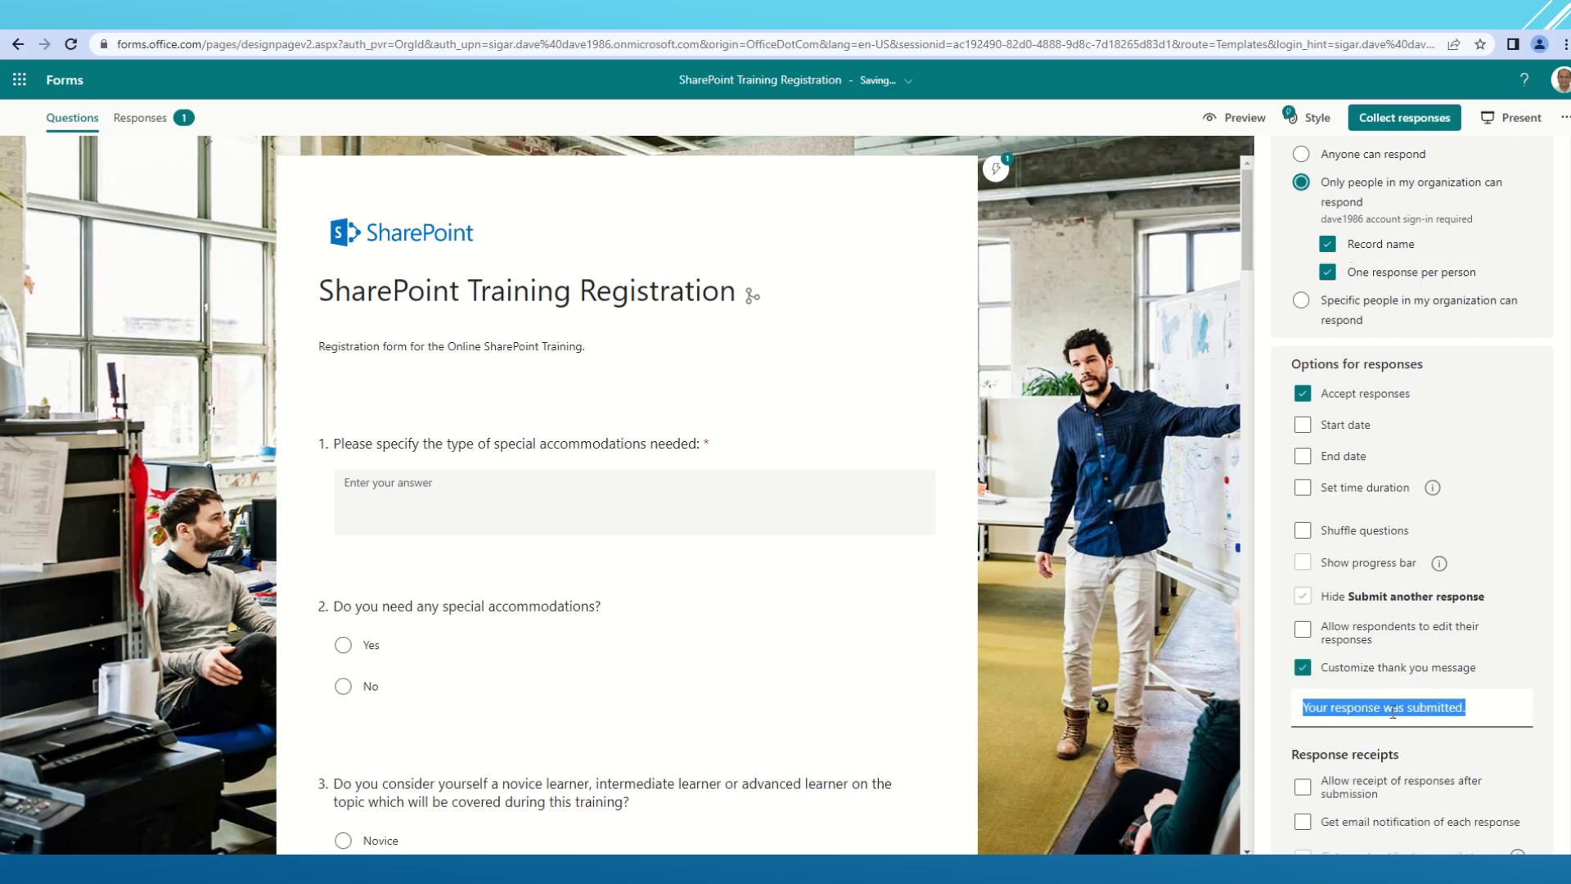
pyautogui.press('BackSpace')
pyautogui.write('We wil')
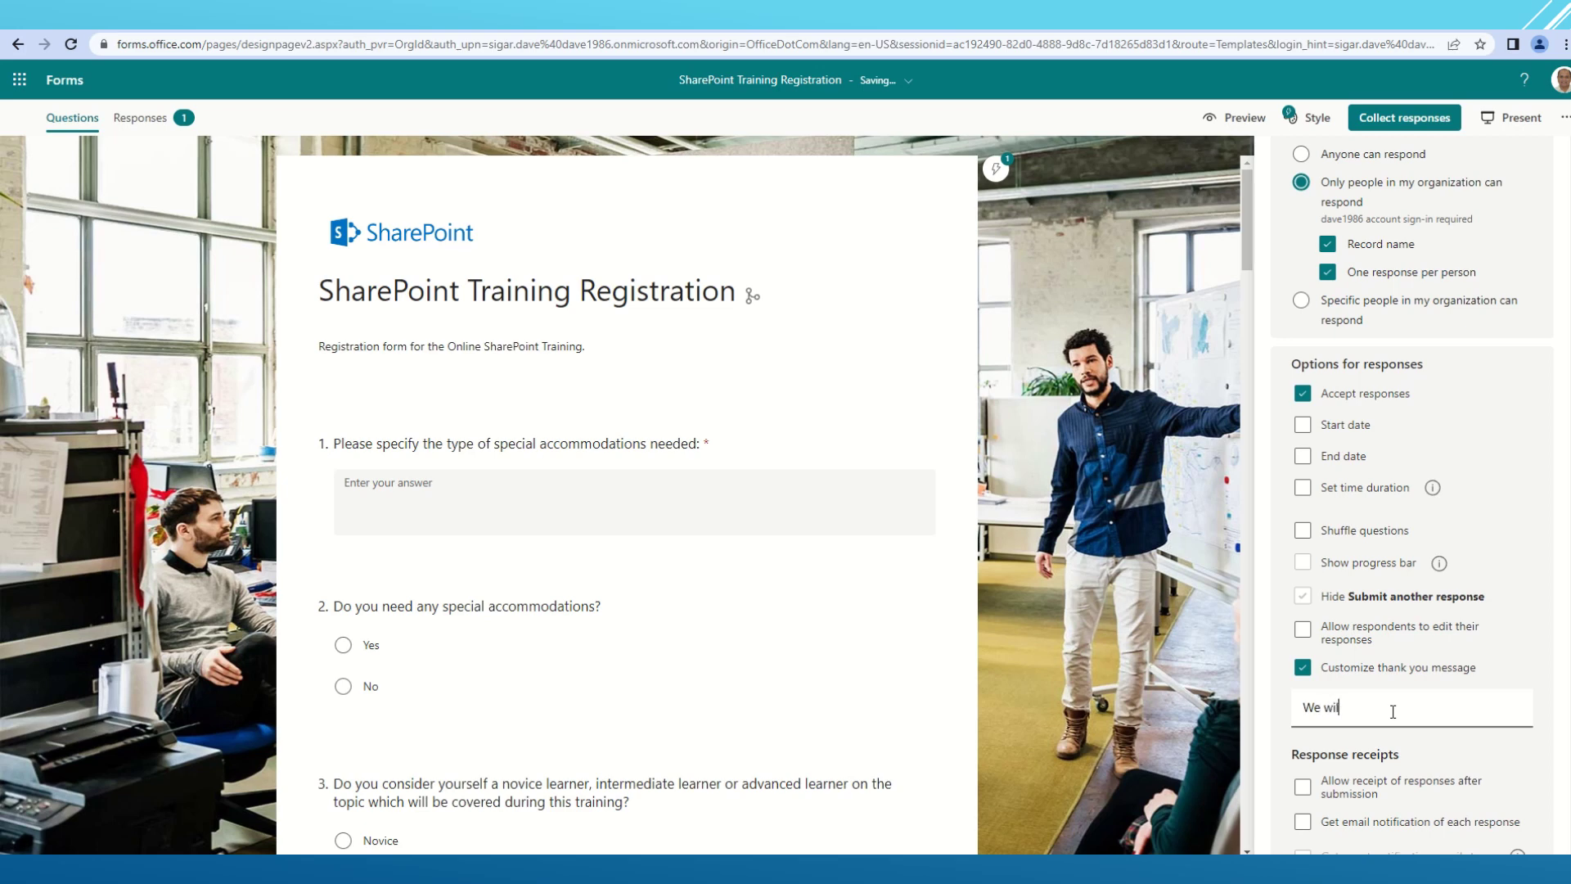
pyautogui.write('l get back to you as soon as possible.')
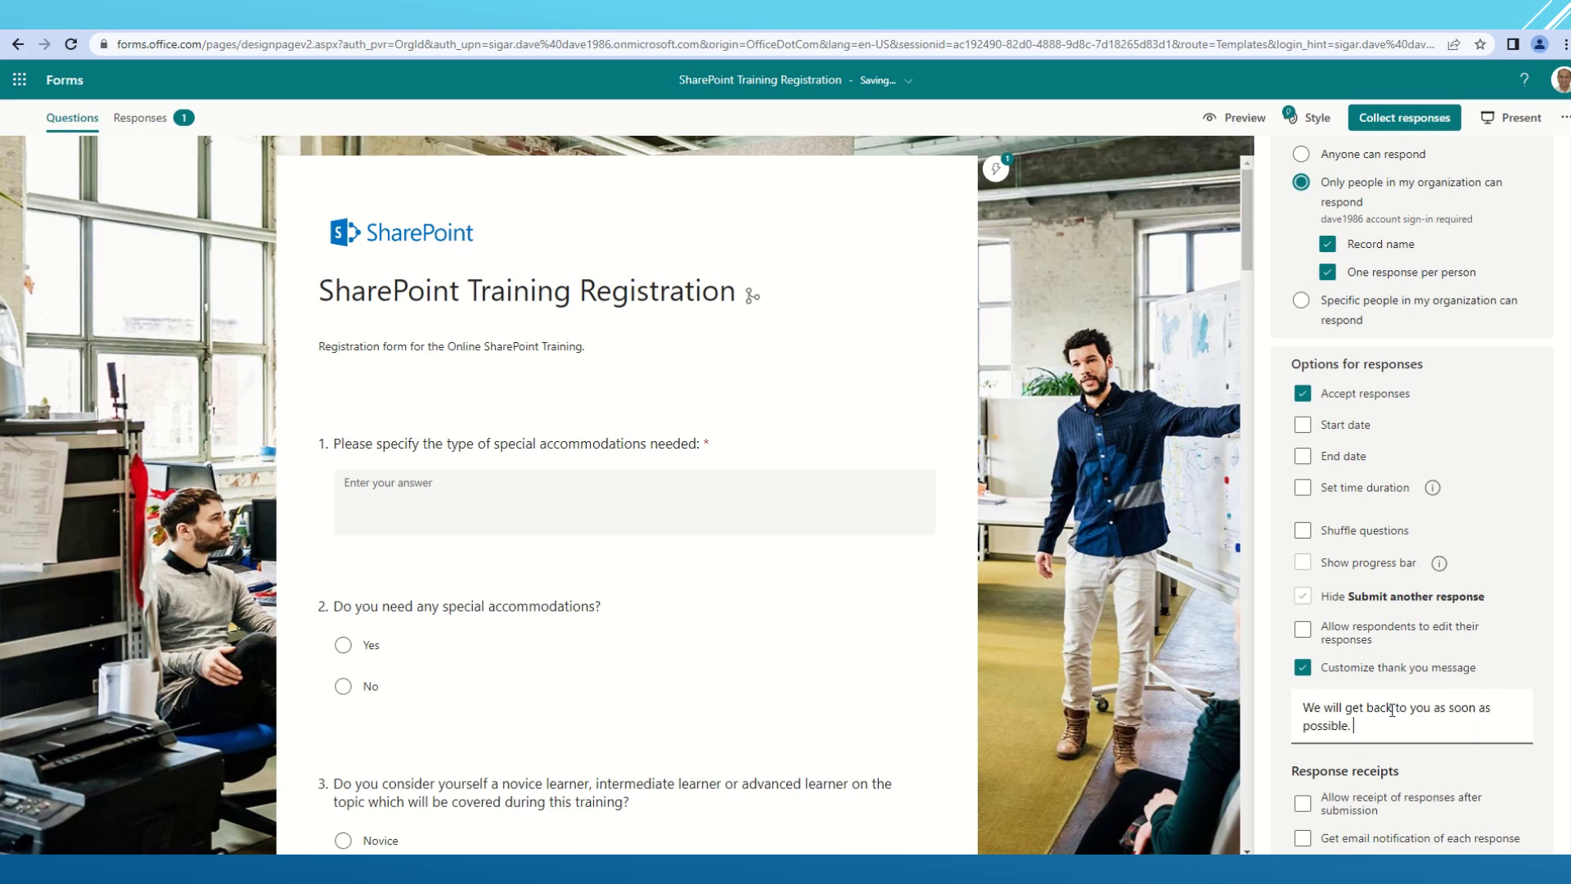
pyautogui.scroll(-1, 1392, 711)
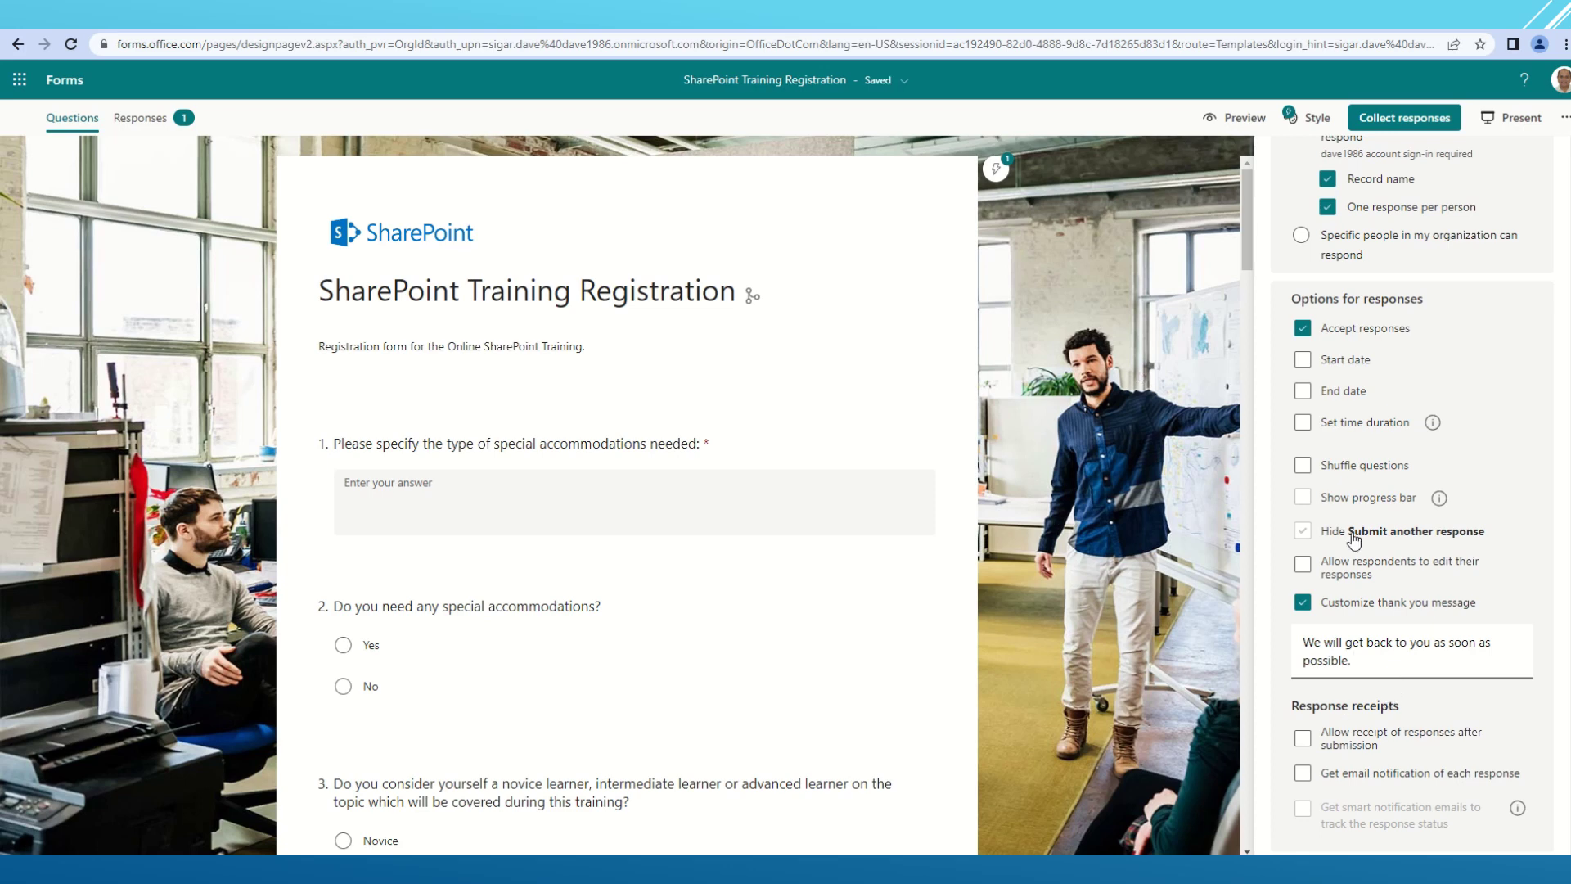
pyautogui.click(1281, 661)
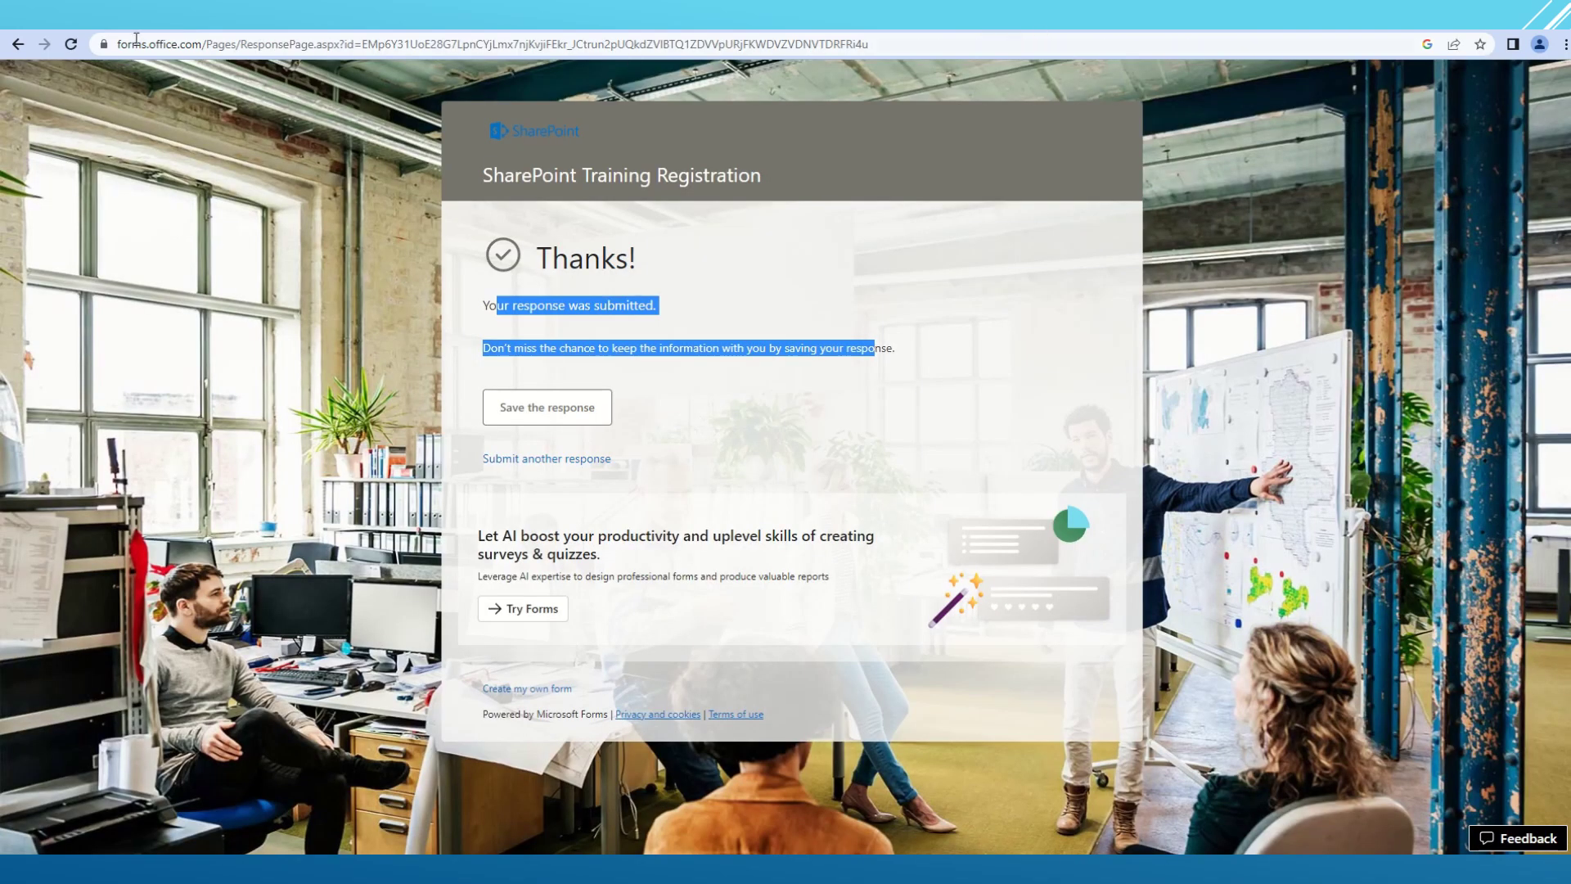
pyautogui.click(69, 45)
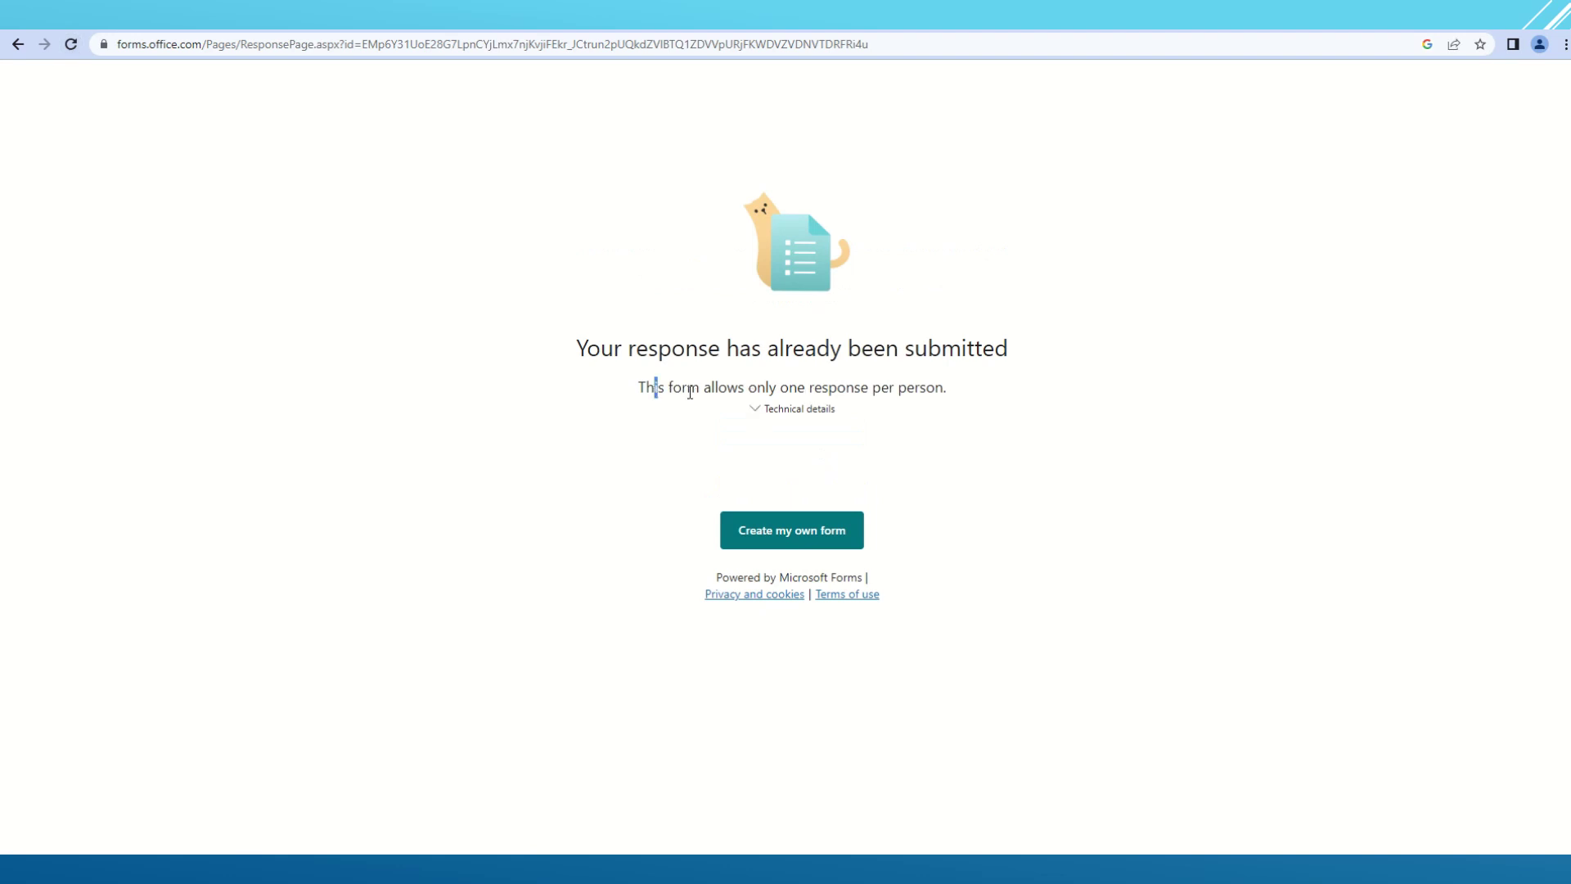
pyautogui.moveTo(690, 393); pyautogui.dragTo(1005, 399)
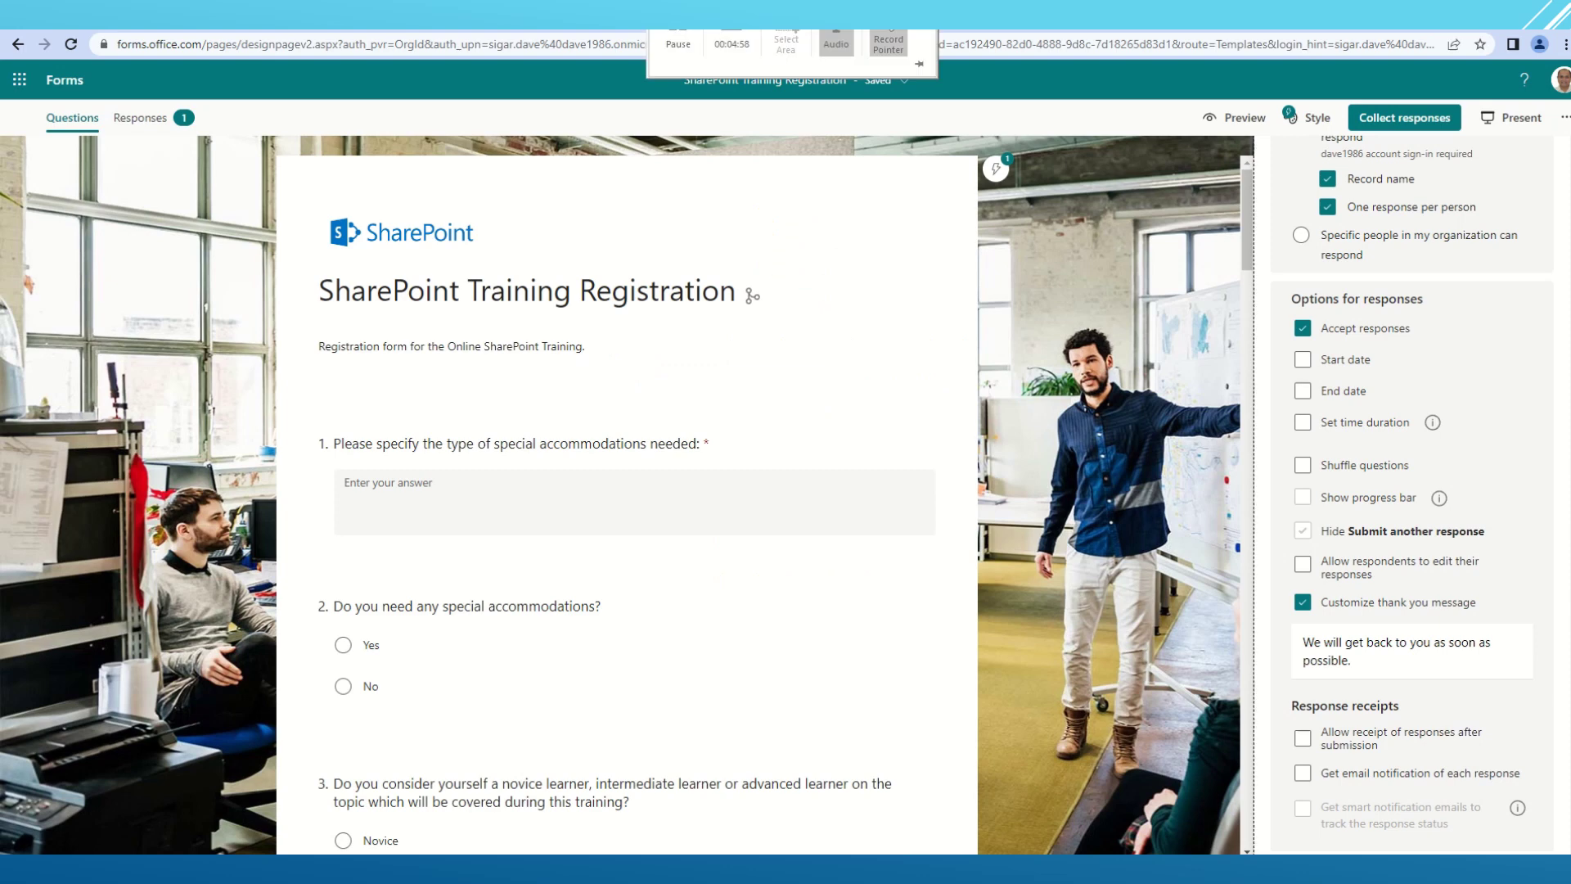
# - Turn off one response per person and submit a test registration answering 'Test' and No
pyautogui.click(1331, 209)
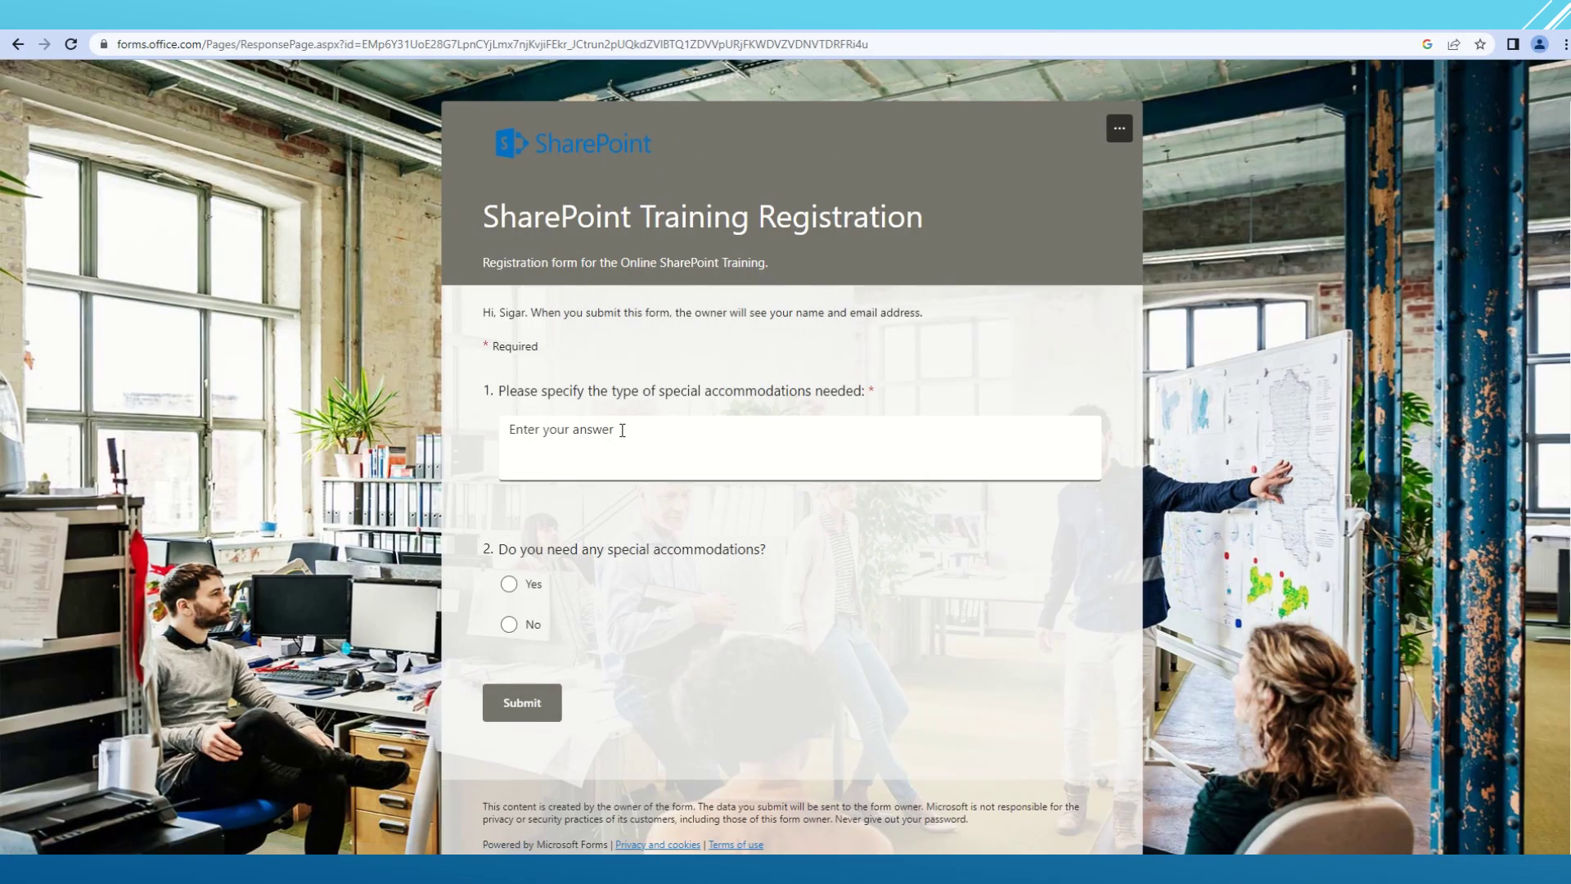
pyautogui.write('Test')
pyautogui.click(536, 633)
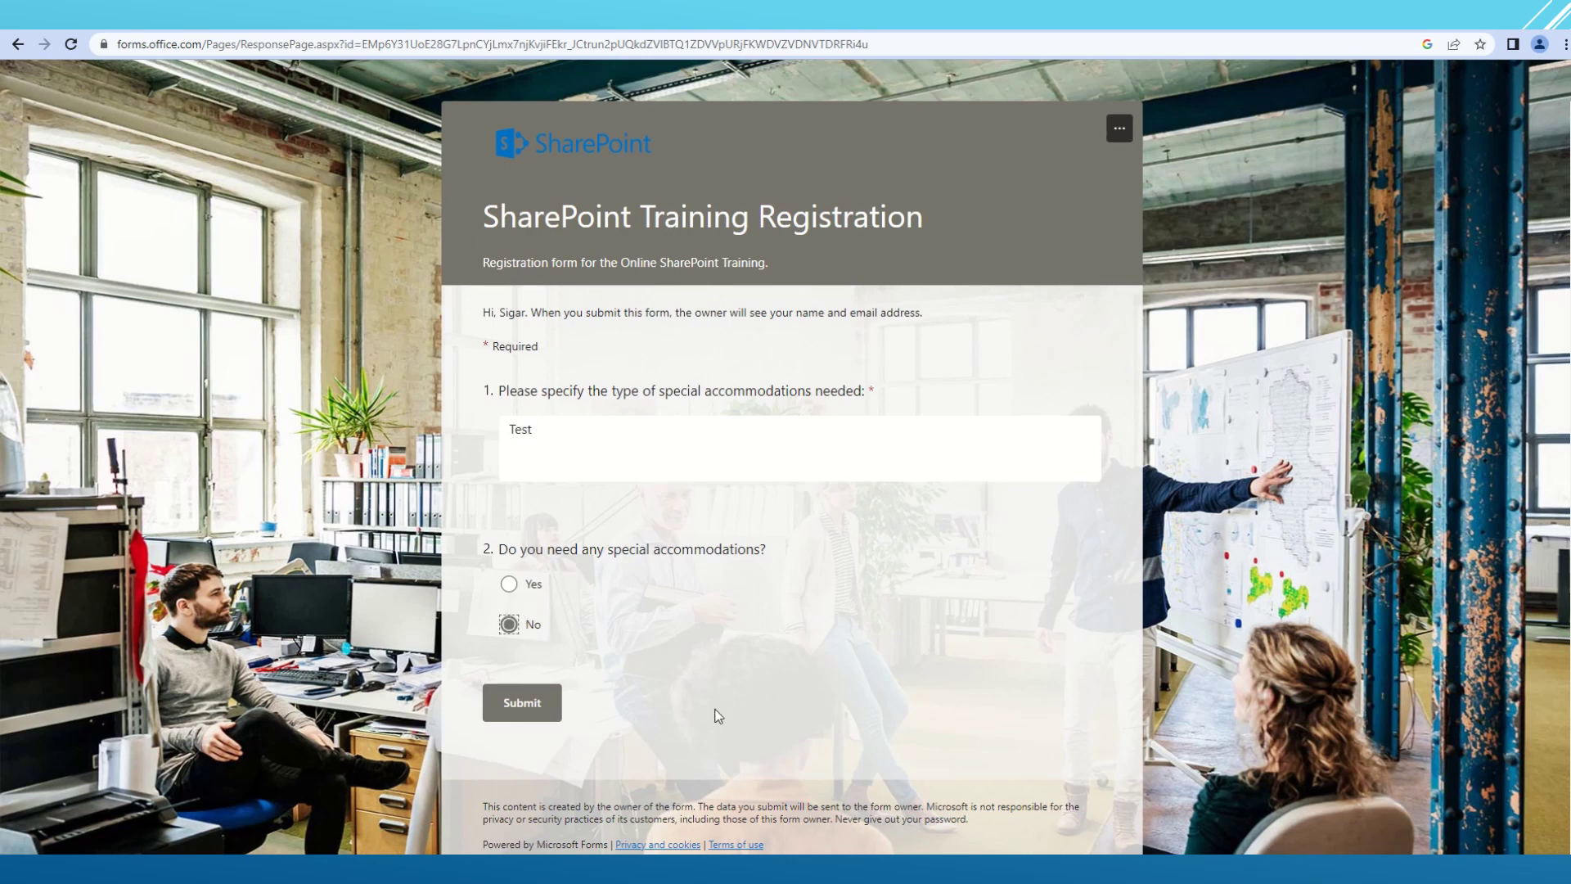
pyautogui.click(542, 699)
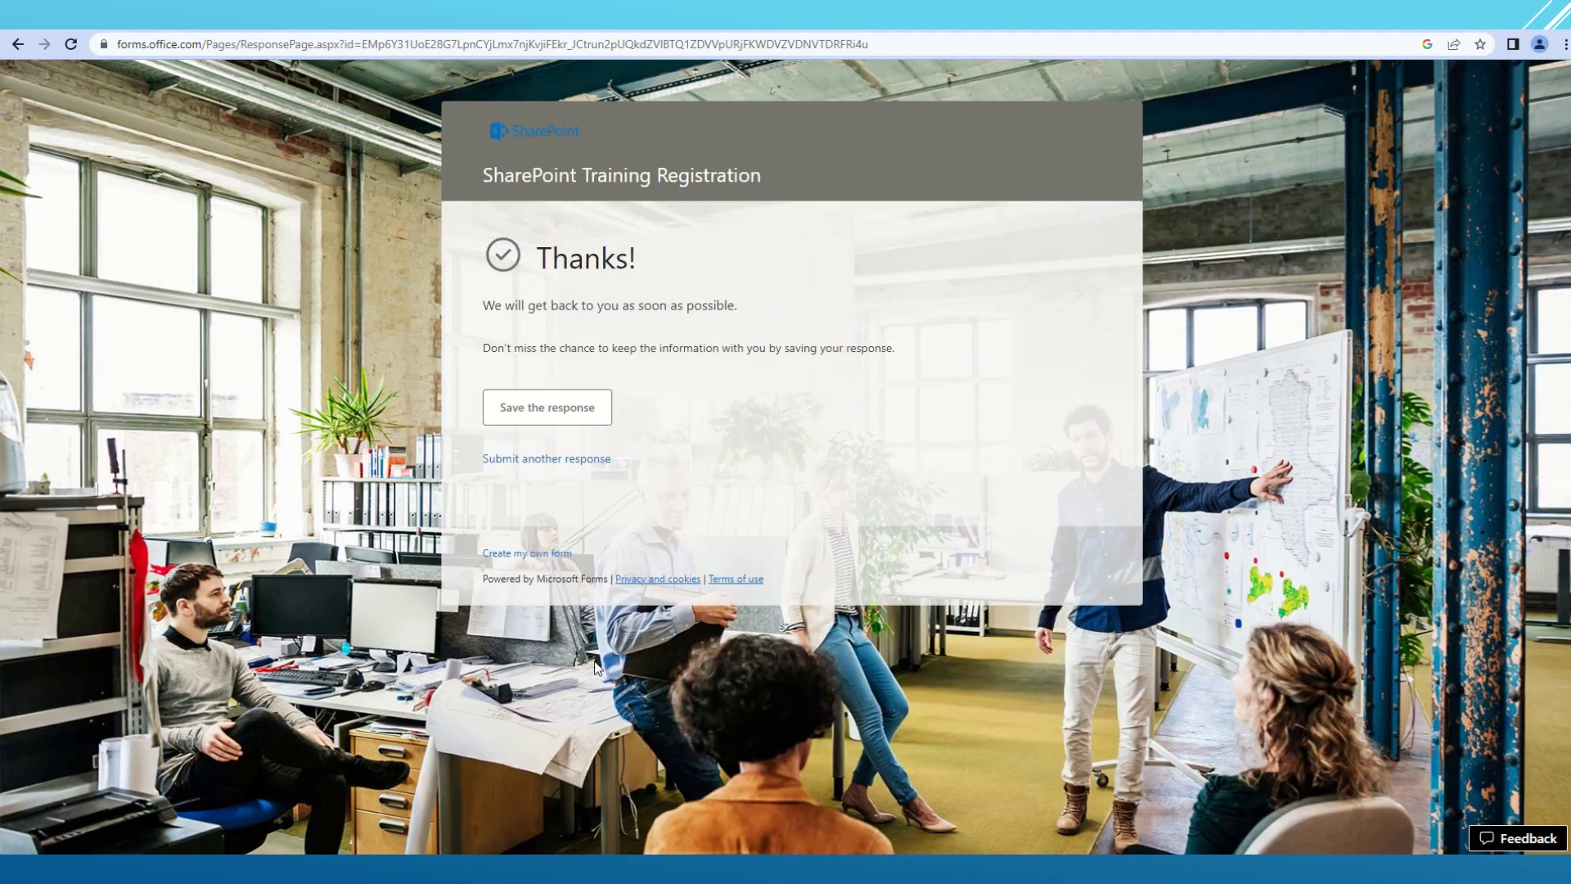
# - Highlight the Thanks! heading and the custom thank-you message on the confirmation page
pyautogui.moveTo(476, 242); pyautogui.dragTo(730, 258)
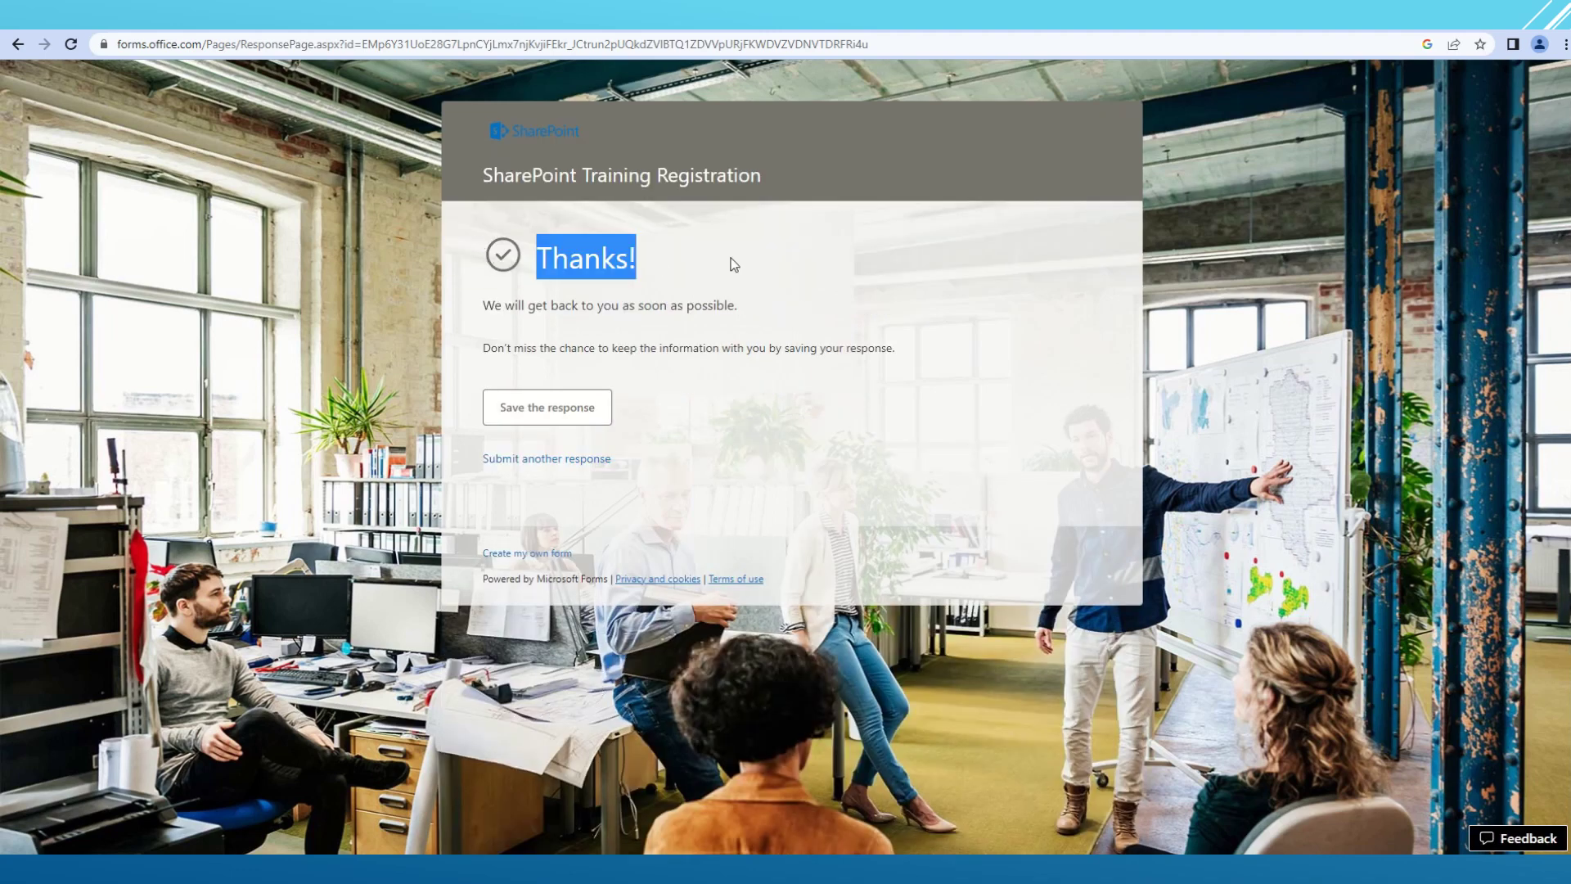
pyautogui.click(735, 278)
pyautogui.moveTo(480, 306); pyautogui.dragTo(772, 317)
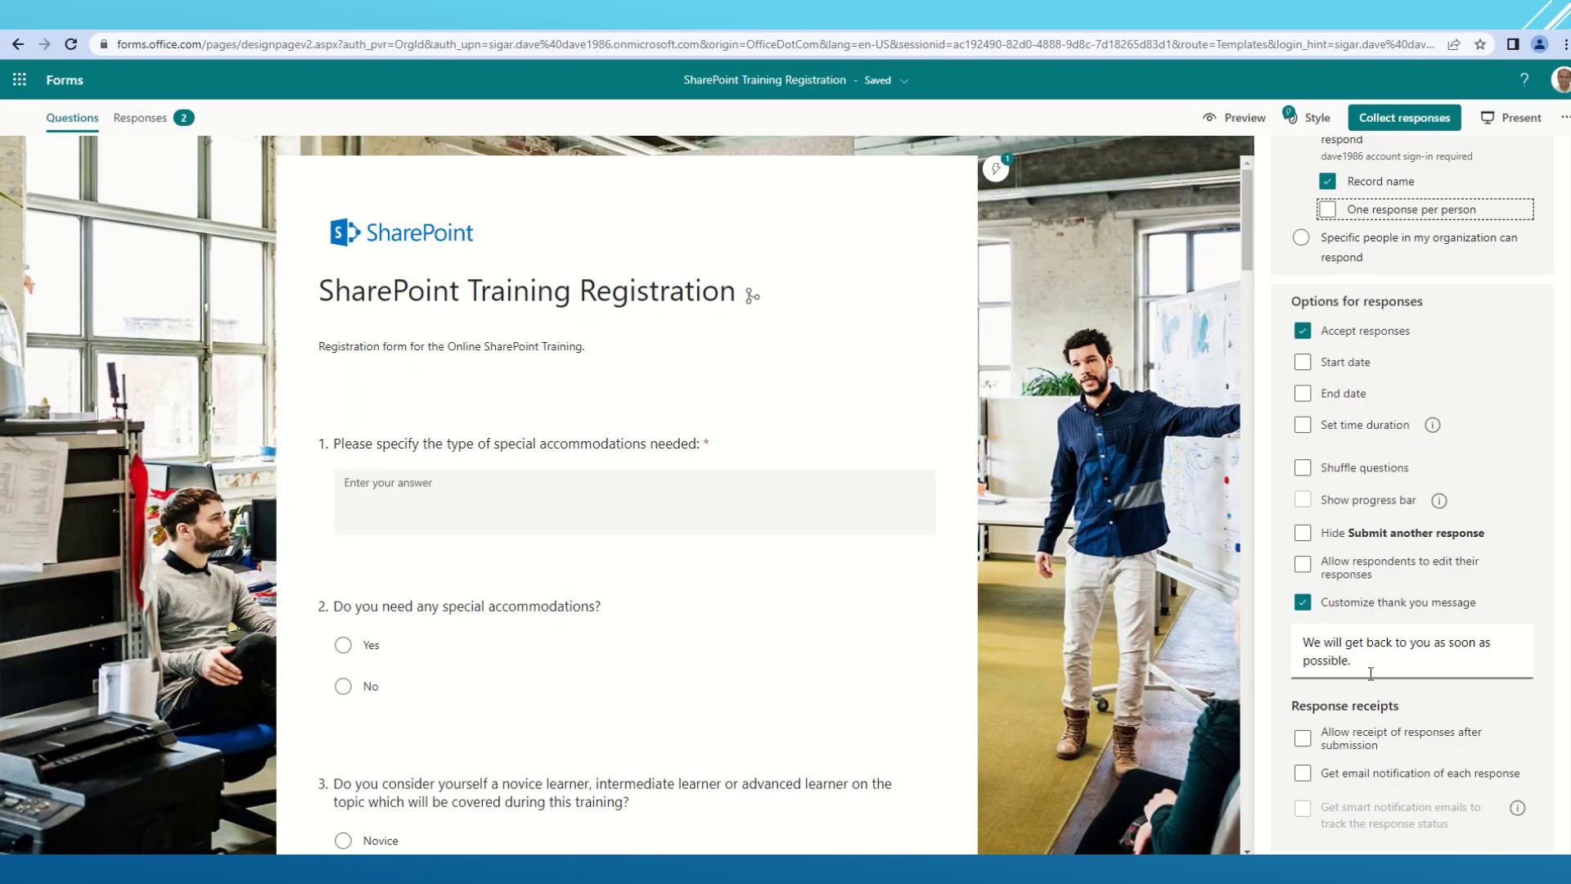
# - Append 'Awsome' to the thank-you message and close the Settings panel
pyautogui.click(1365, 665)
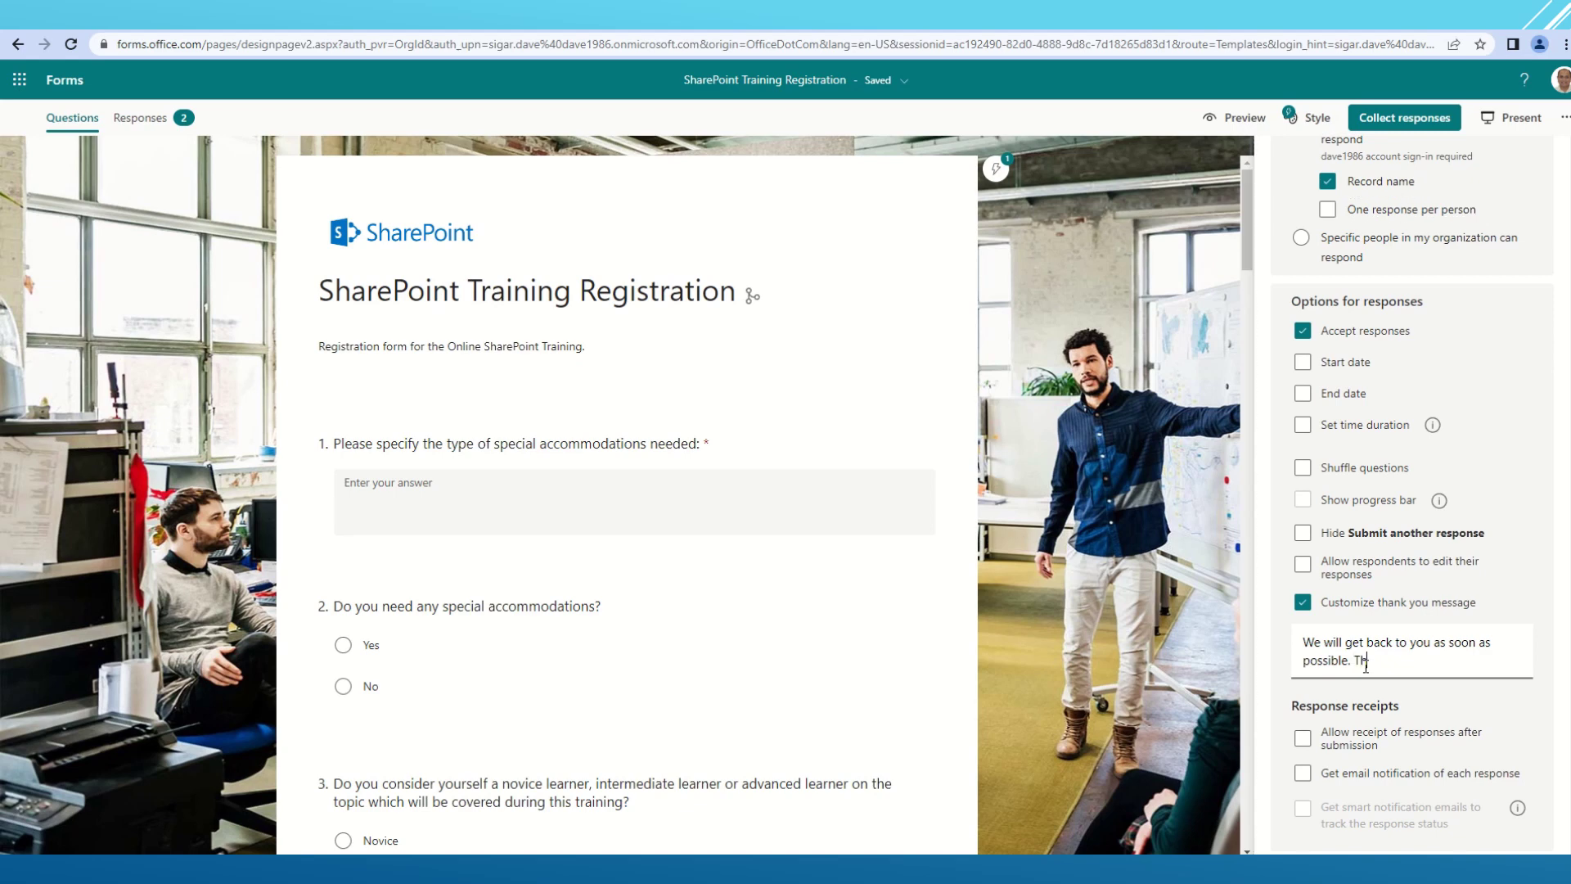
pyautogui.write('Aws')
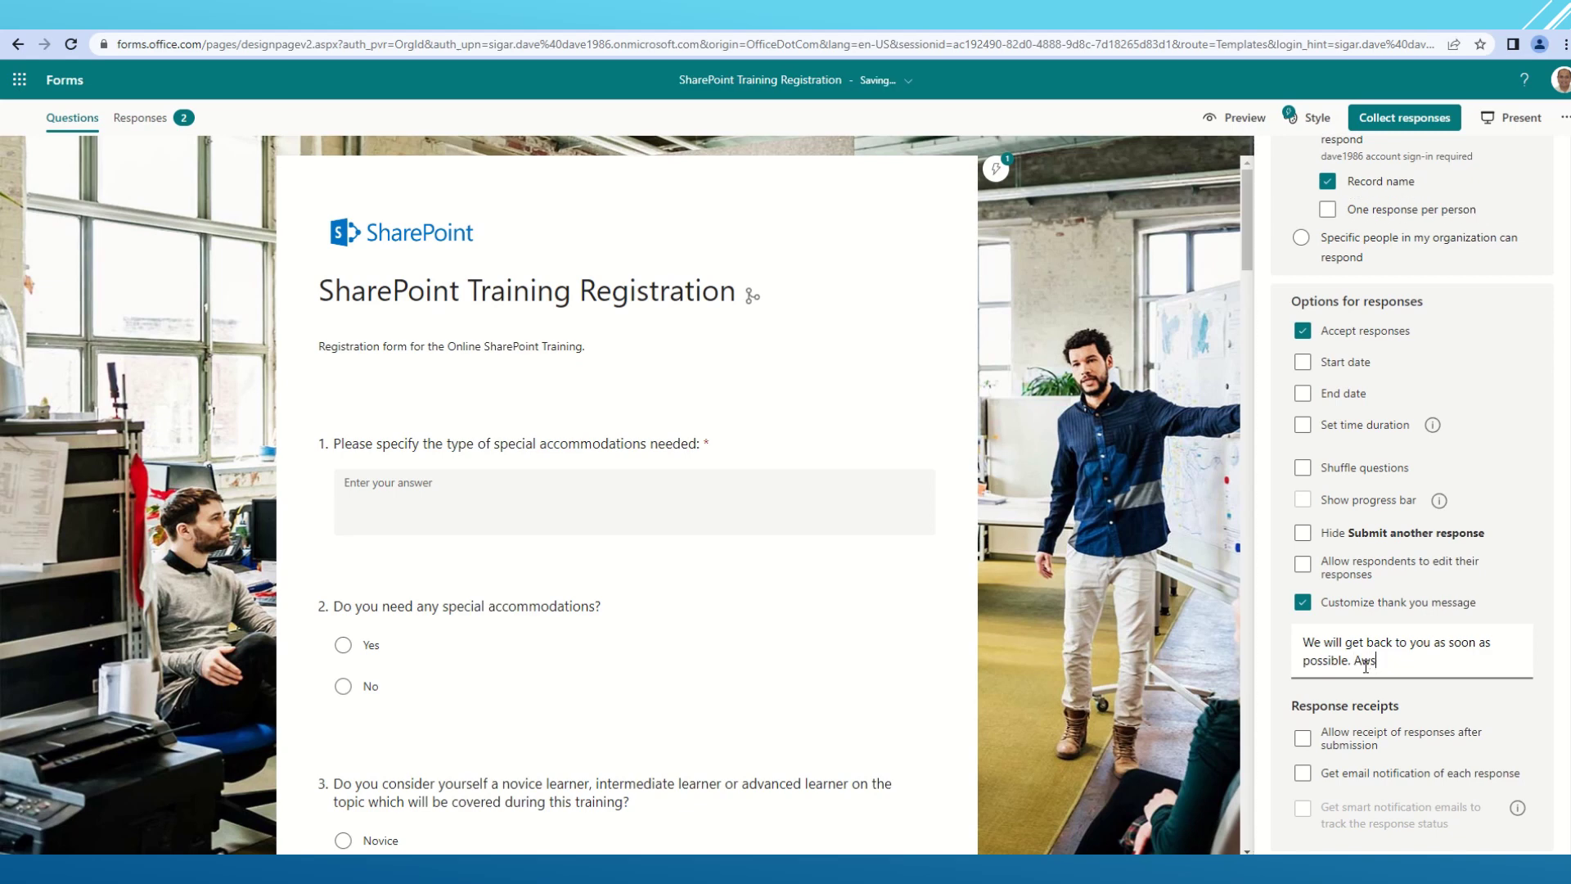
pyautogui.write('ome')
pyautogui.click(1213, 674)
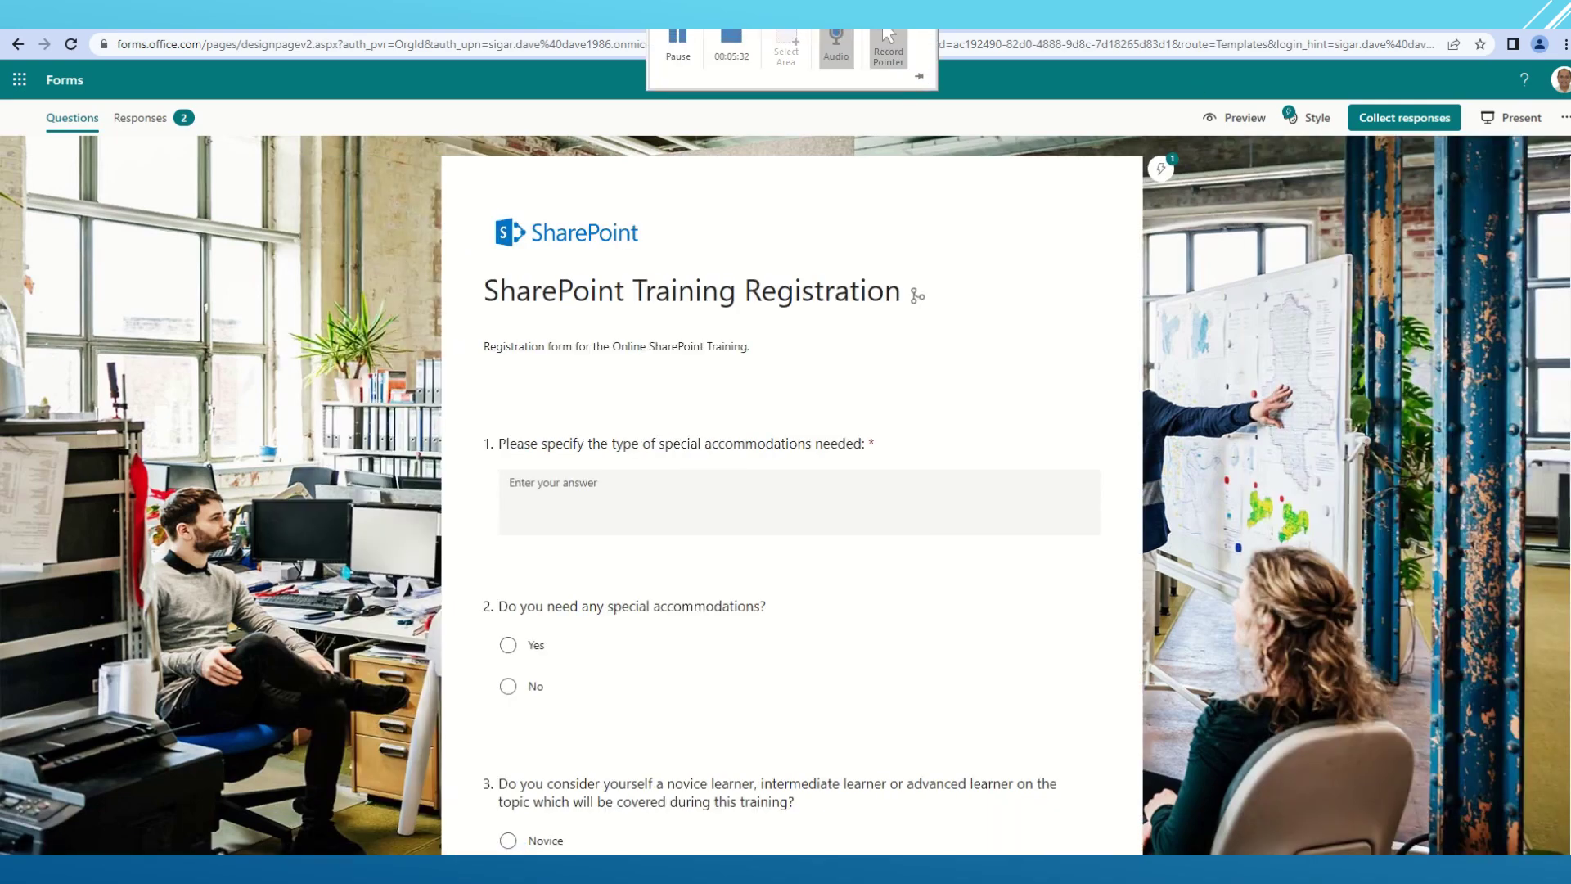
# - Reload the live form and submit a test response with 'asdsad' and No for accommodations
pyautogui.hotkey('ctrl', 'Tab')
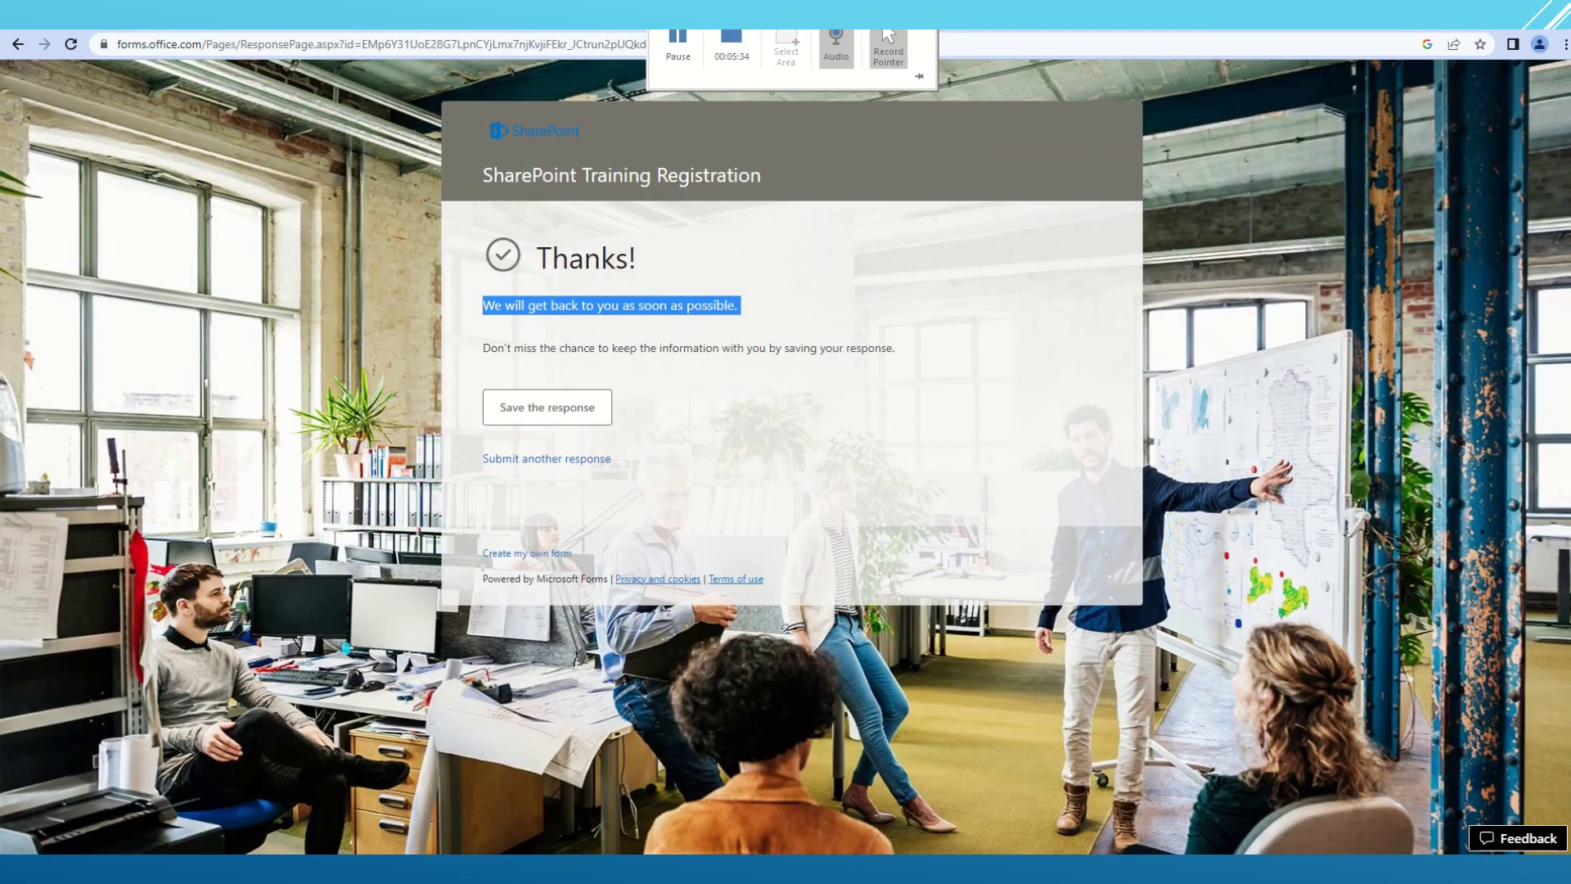
pyautogui.click(77, 47)
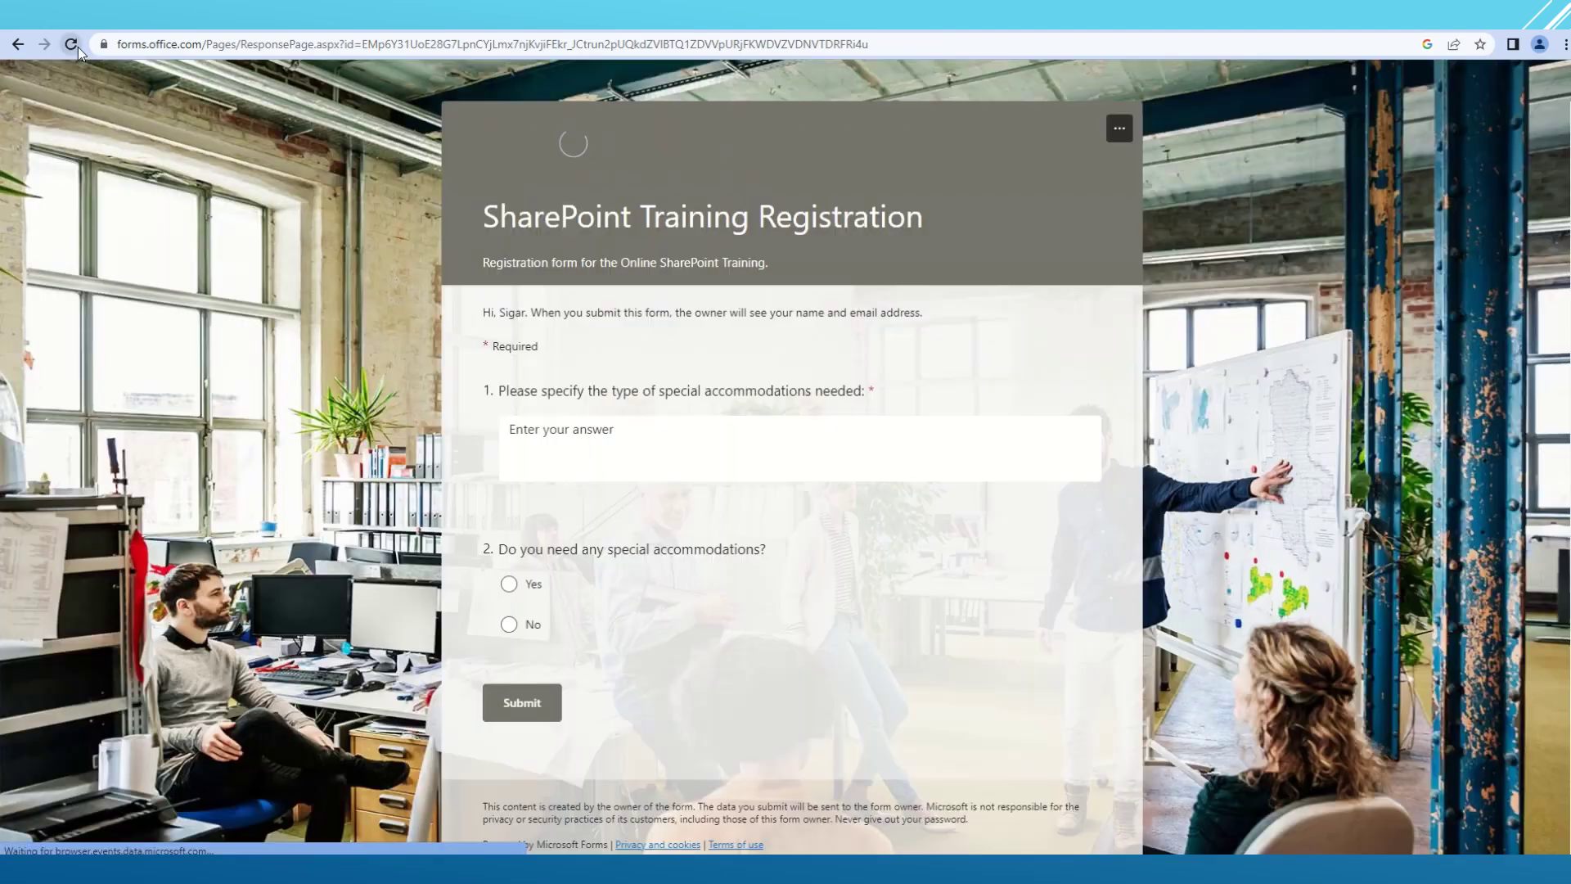
pyautogui.click(562, 427)
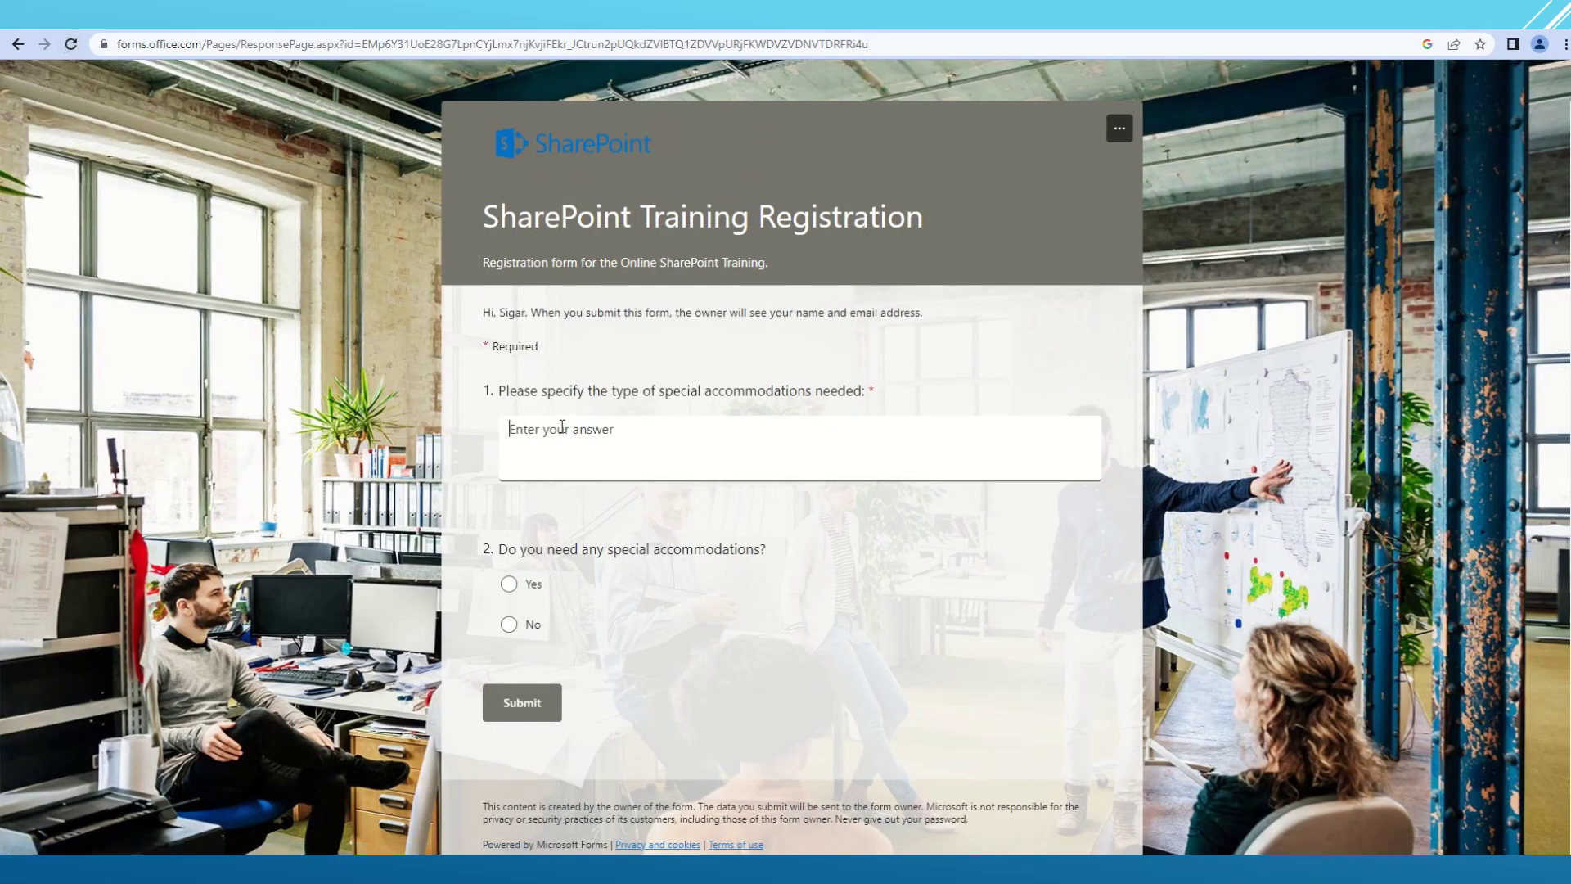
pyautogui.write('asdsad')
pyautogui.click(511, 586)
pyautogui.click(523, 627)
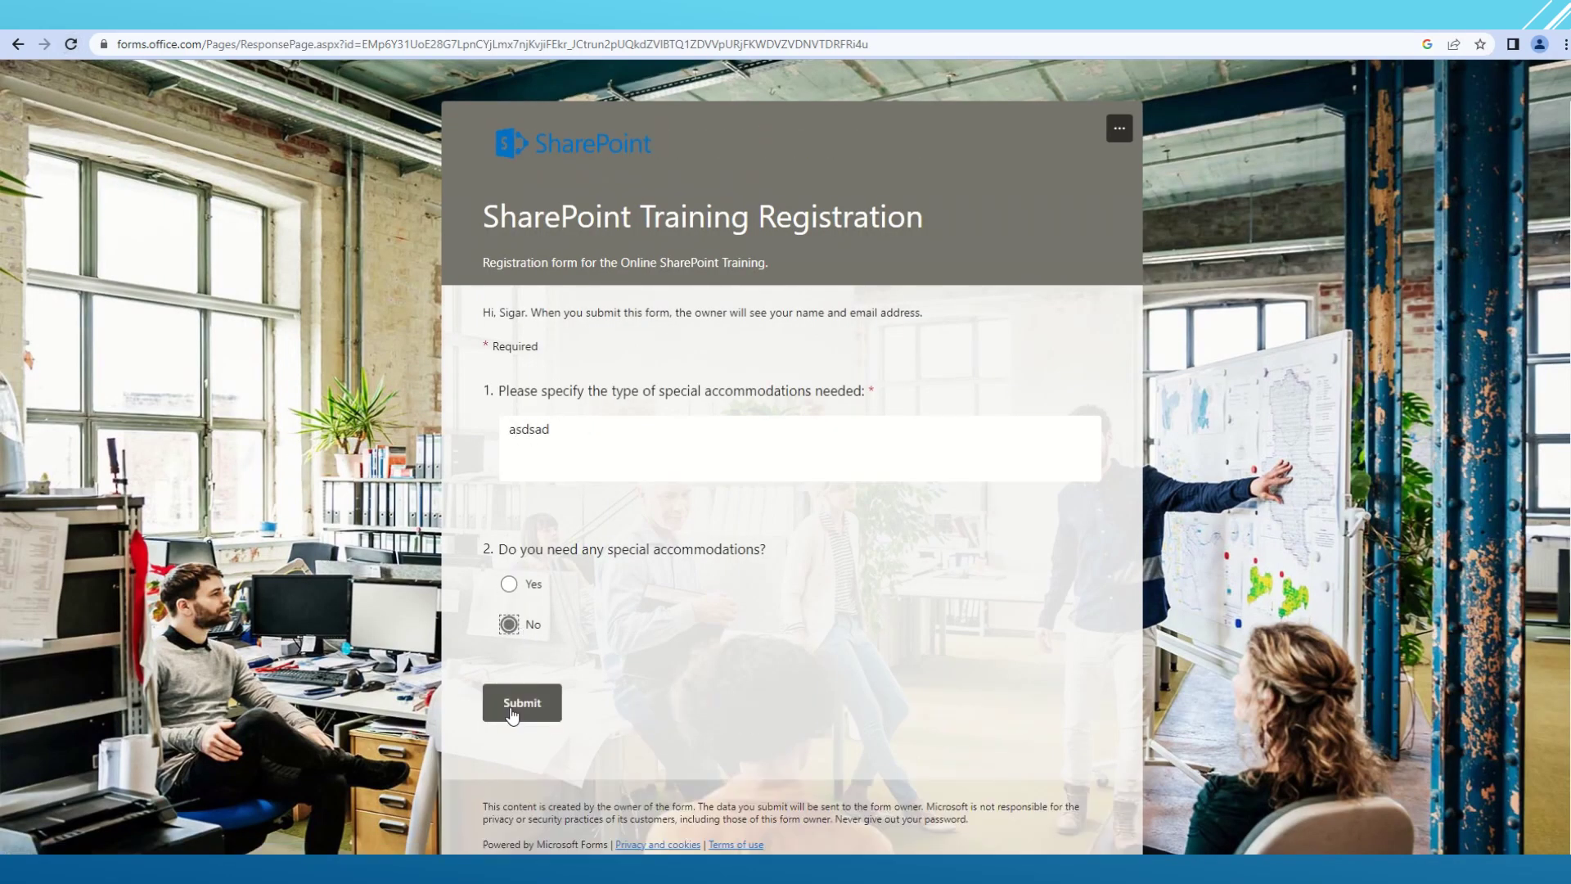
pyautogui.click(512, 709)
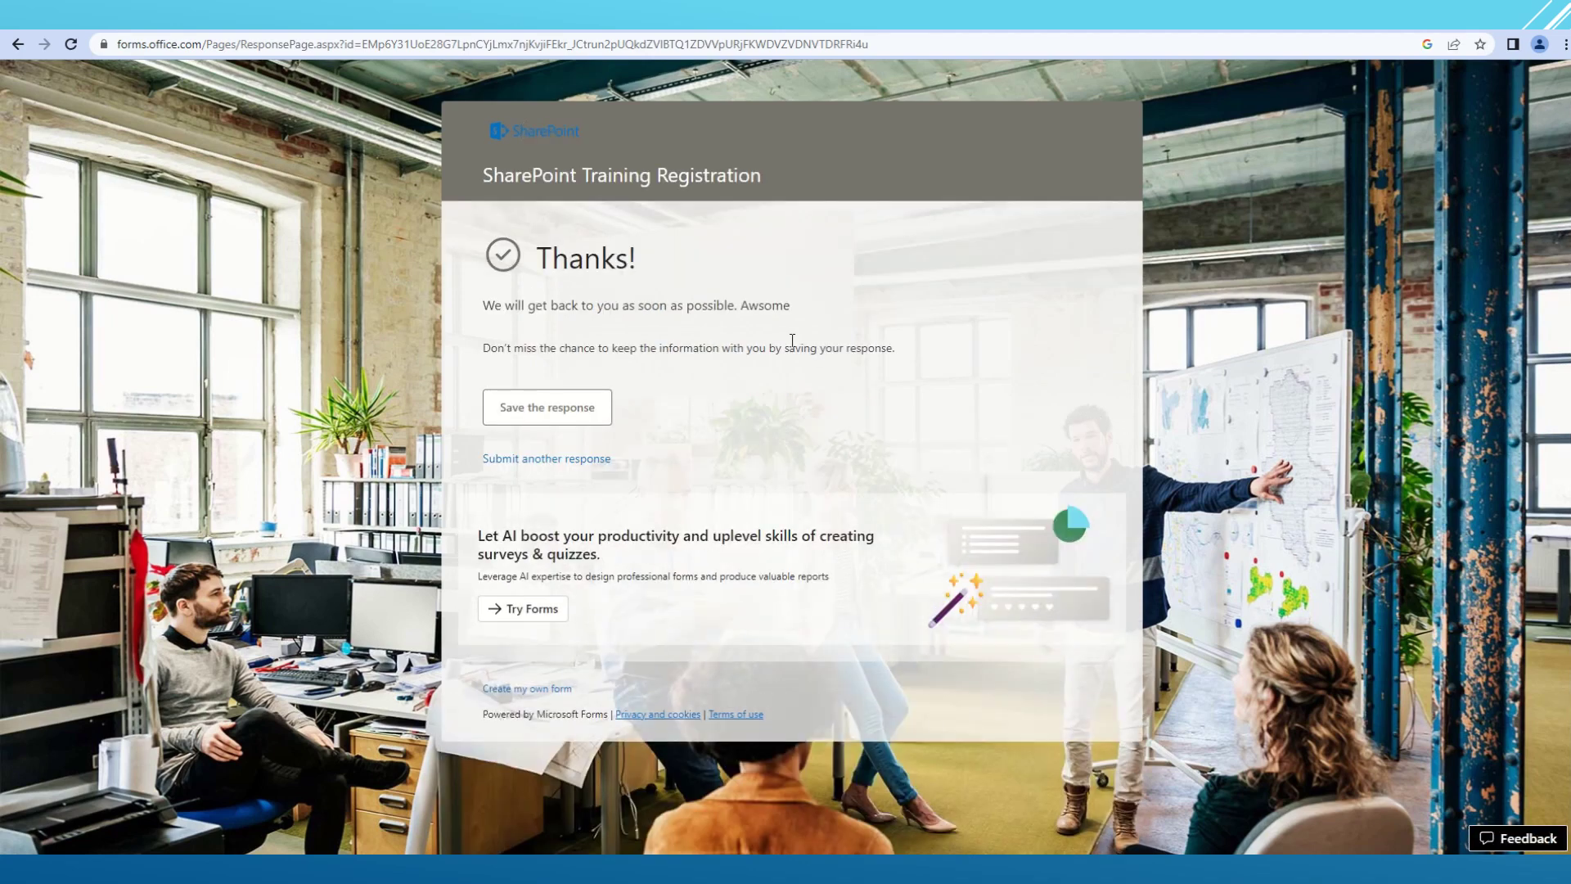